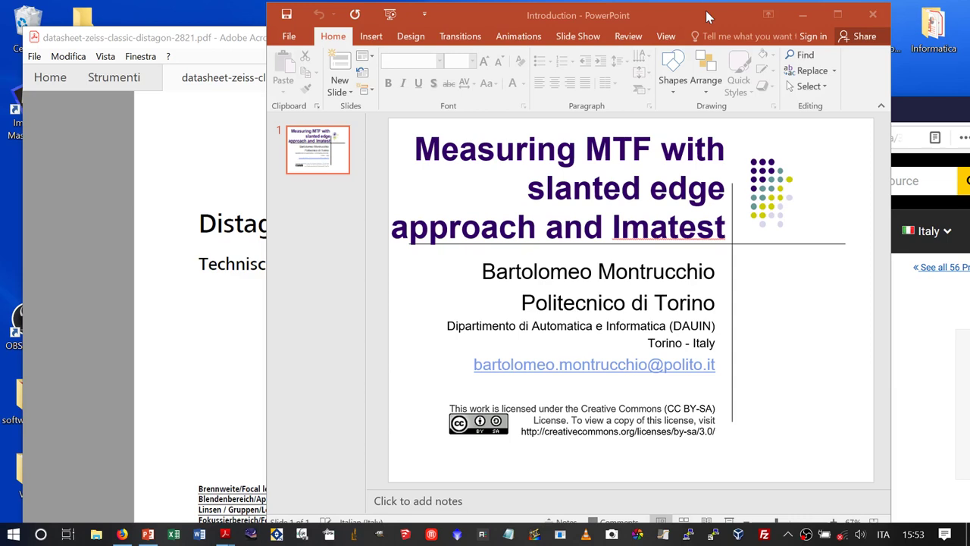
- Switch to Adobe Acrobat Reader and view the title page of MTF_2008_Zeiss.pdf
{"action": "left_click", "coordinate": [237, 40]}
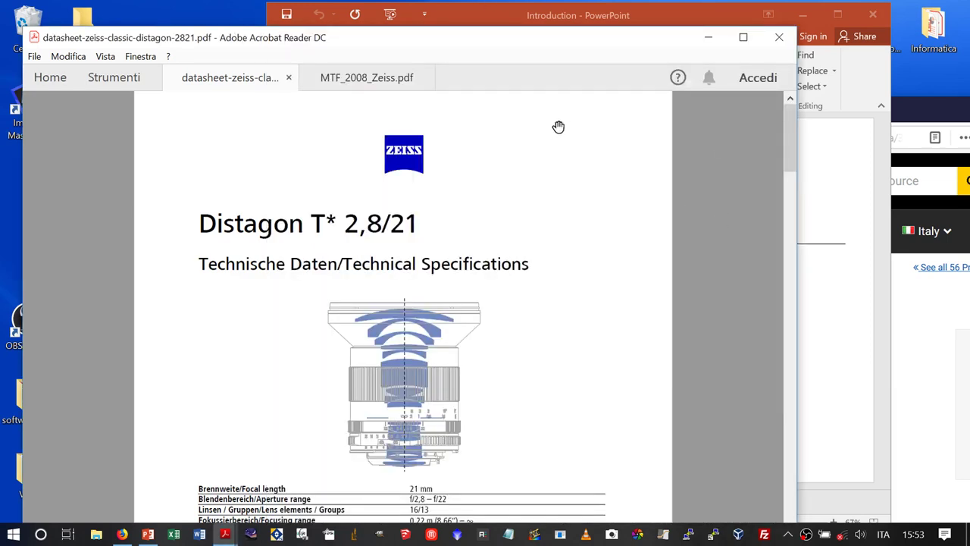
{"action": "left_click", "coordinate": [347, 79]}
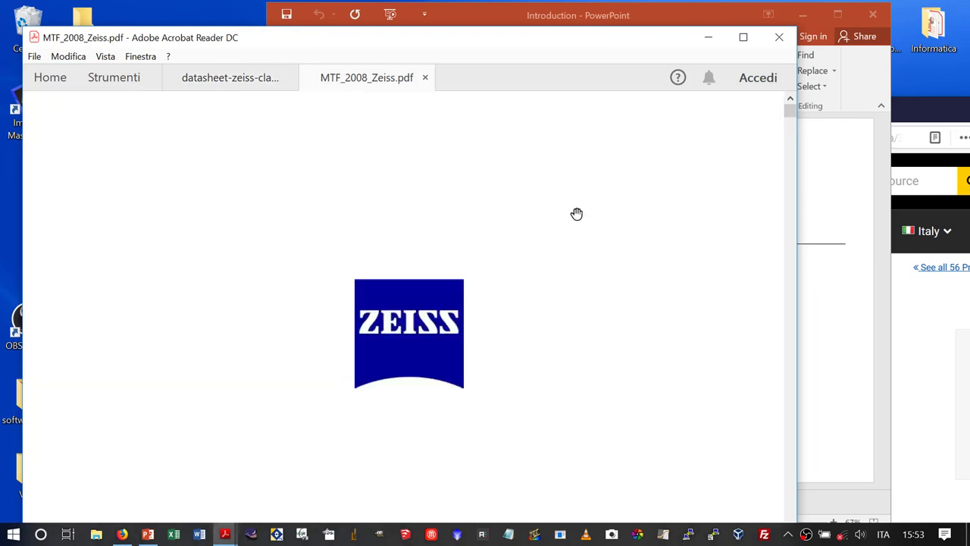
{"action": "scroll", "coordinate": [685, 160], "scroll_direction": "down", "scroll_amount": 5}
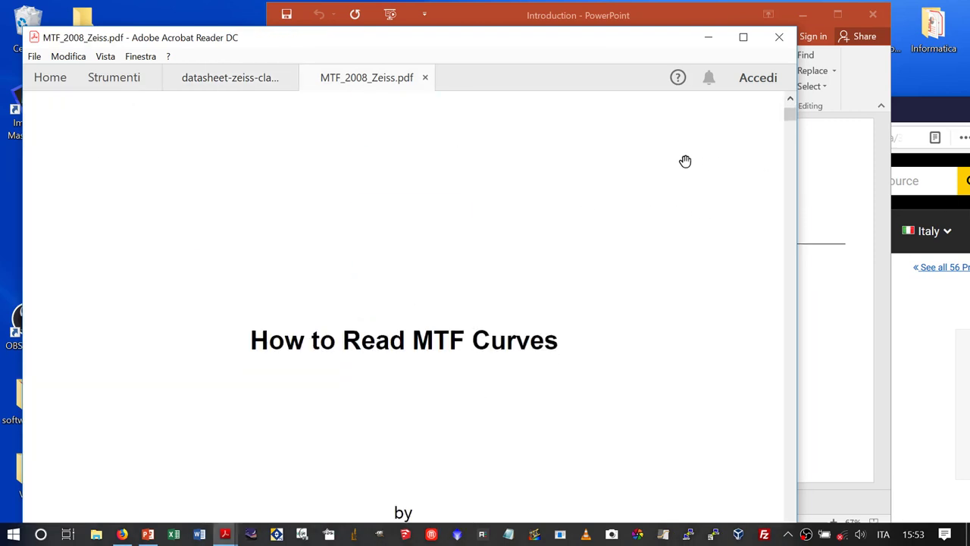
{"action": "scroll", "coordinate": [685, 161], "scroll_direction": "up", "scroll_amount": 5}
{"action": "scroll", "coordinate": [685, 160], "scroll_direction": "down", "scroll_amount": 3}
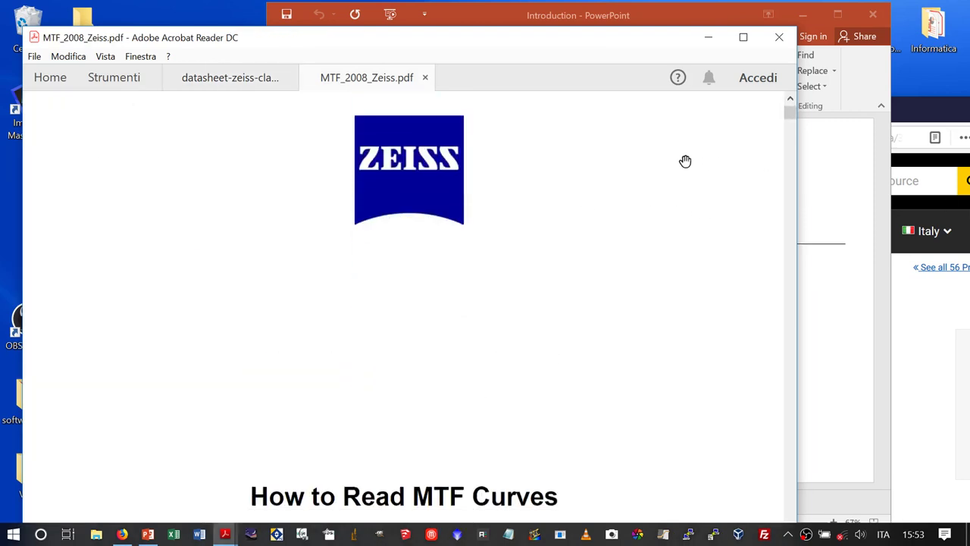
{"action": "scroll", "coordinate": [685, 161], "scroll_direction": "down", "scroll_amount": 1}
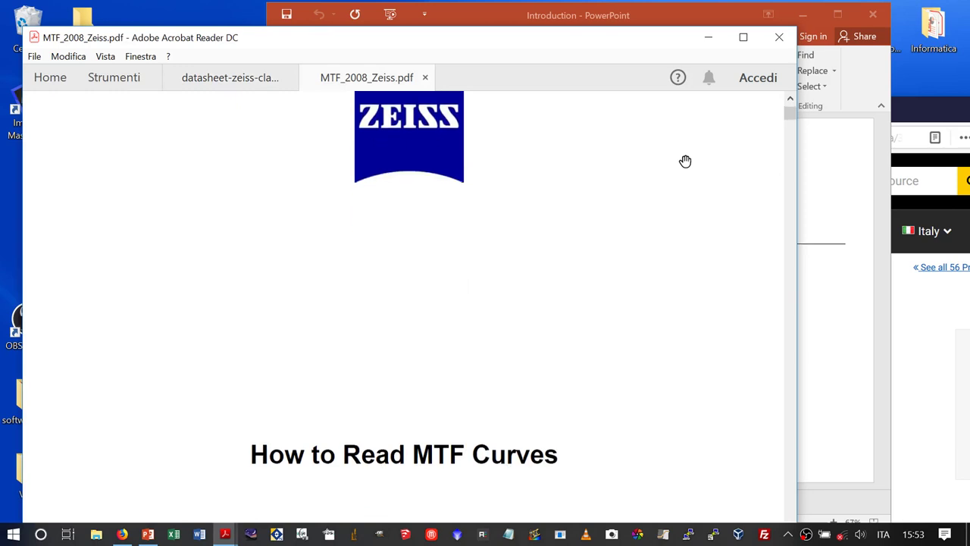
{"action": "scroll", "coordinate": [684, 161], "scroll_direction": "down", "scroll_amount": 4}
{"action": "scroll", "coordinate": [685, 161], "scroll_direction": "down", "scroll_amount": 2}
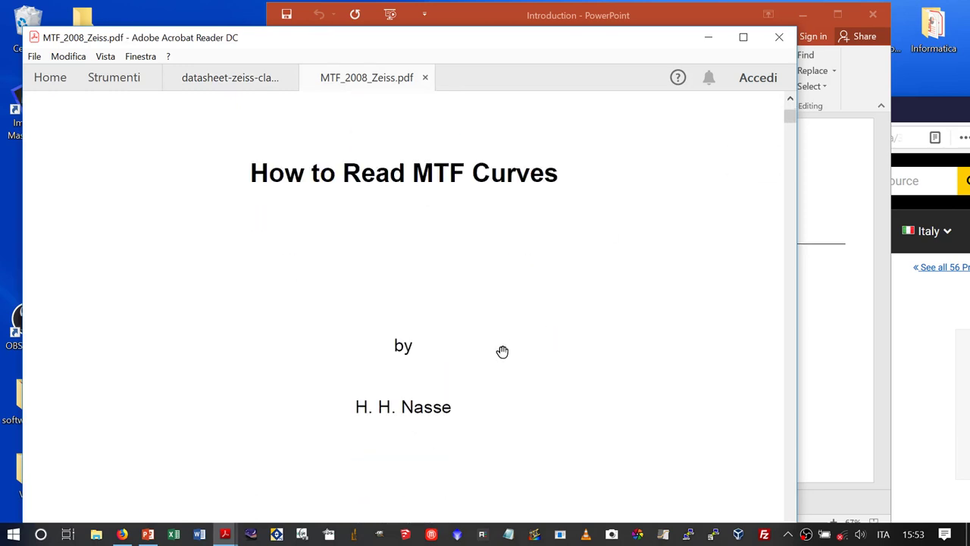
{"action": "scroll", "coordinate": [499, 385], "scroll_direction": "down", "scroll_amount": 1}
{"action": "scroll", "coordinate": [499, 385], "scroll_direction": "down", "scroll_amount": 2}
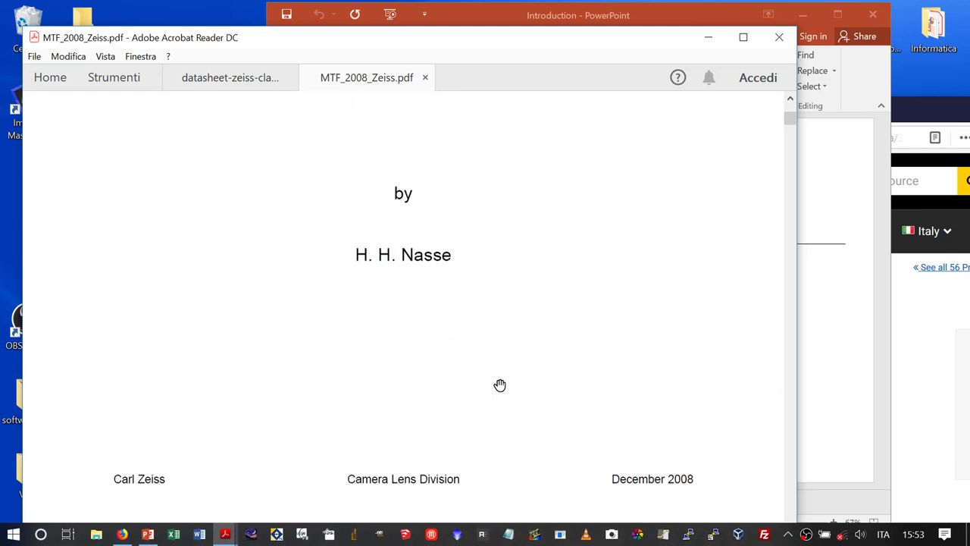
- Go through the preface and point spread images to the sinusoidal pattern intensity graph with the point spread profiles, and examine that graph
{"action": "scroll", "coordinate": [499, 385], "scroll_direction": "down", "scroll_amount": 7}
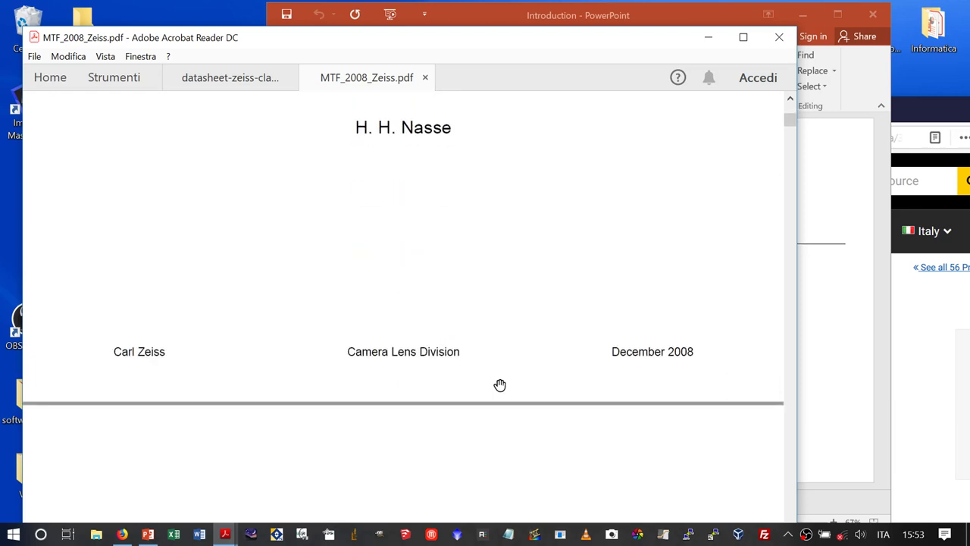
{"action": "scroll", "coordinate": [499, 385], "scroll_direction": "down", "scroll_amount": 3}
{"action": "scroll", "coordinate": [500, 385], "scroll_direction": "down", "scroll_amount": 20}
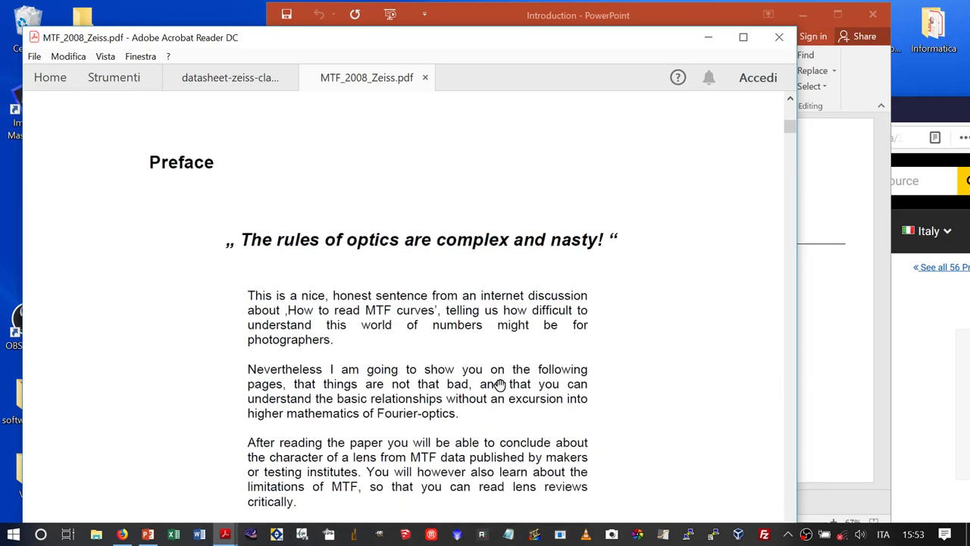
{"action": "scroll", "coordinate": [499, 385], "scroll_direction": "down", "scroll_amount": 4}
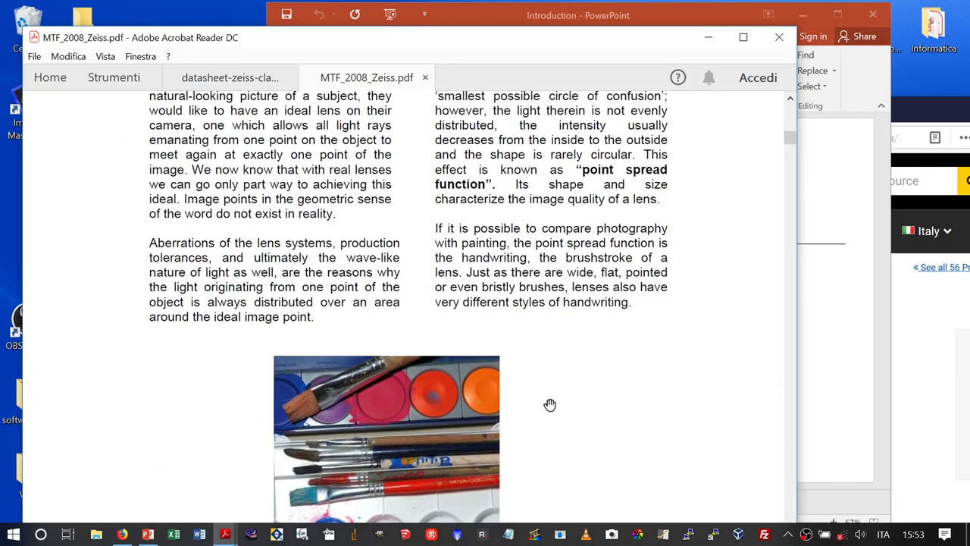
{"action": "scroll", "coordinate": [549, 403], "scroll_direction": "down", "scroll_amount": 10}
{"action": "scroll", "coordinate": [549, 405], "scroll_direction": "down", "scroll_amount": 1}
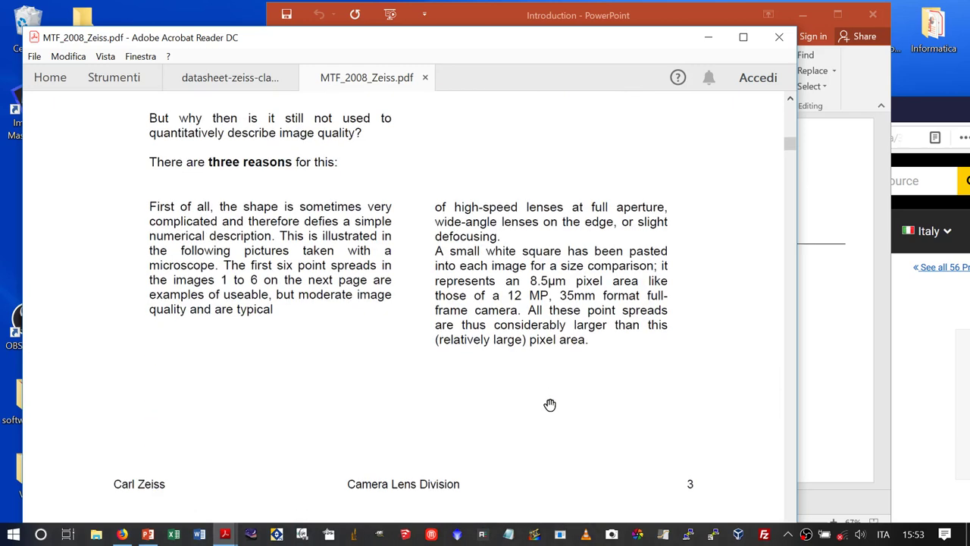
{"action": "scroll", "coordinate": [549, 404], "scroll_direction": "down", "scroll_amount": 20}
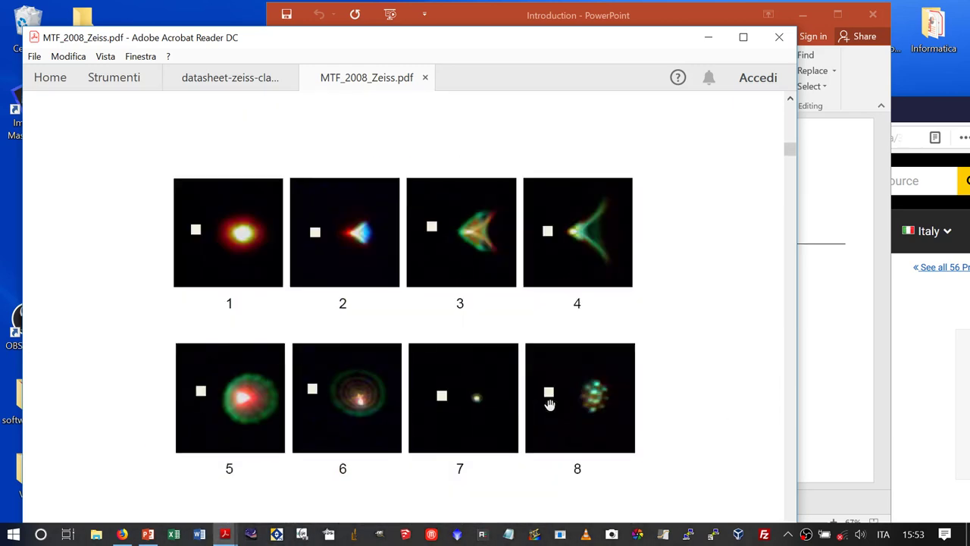
{"action": "scroll", "coordinate": [550, 404], "scroll_direction": "down", "scroll_amount": 10}
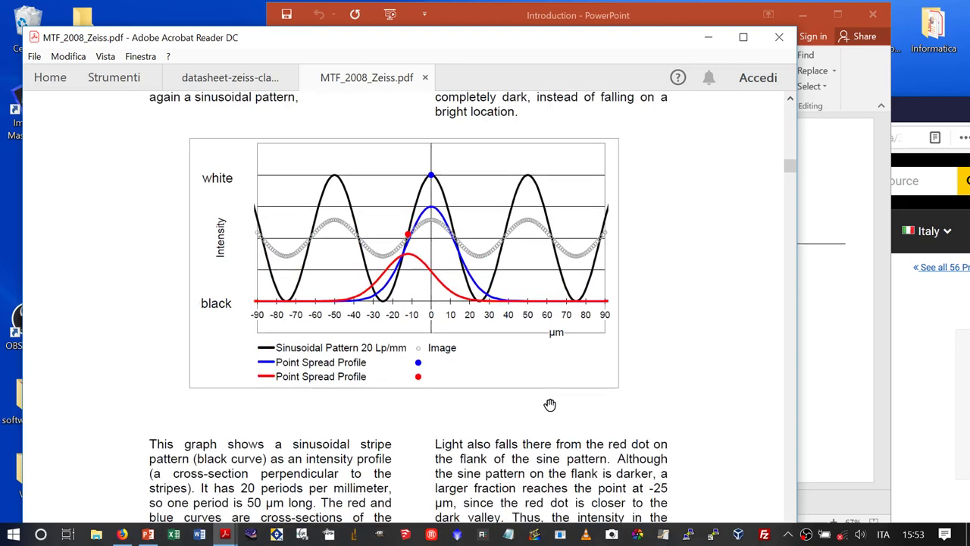
{"action": "scroll", "coordinate": [549, 405], "scroll_direction": "up", "scroll_amount": 1}
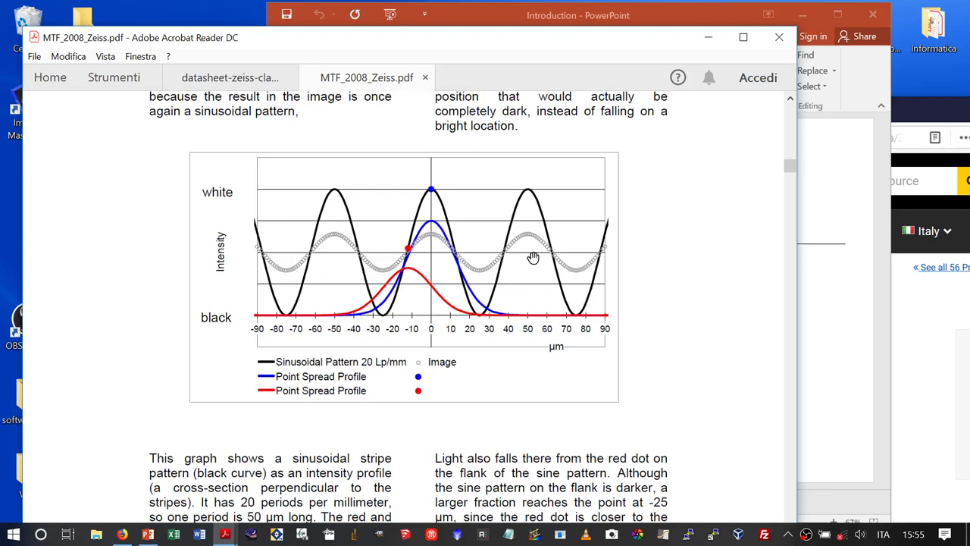
- Examine the contrast formula and the MTF 20 - 97 % graph relating object contrast to image contrast
{"action": "scroll", "coordinate": [533, 258], "scroll_direction": "down", "scroll_amount": 15}
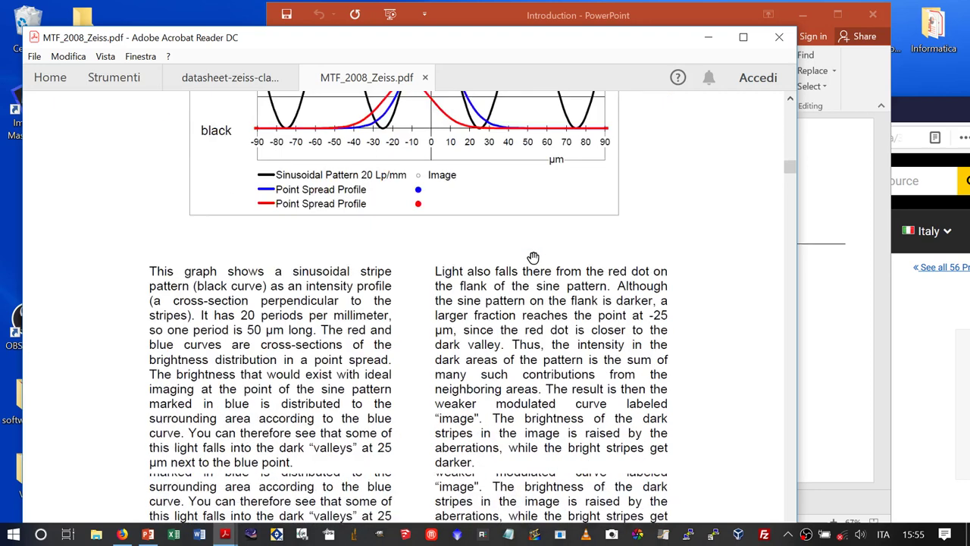
{"action": "scroll", "coordinate": [533, 257], "scroll_direction": "down", "scroll_amount": 10}
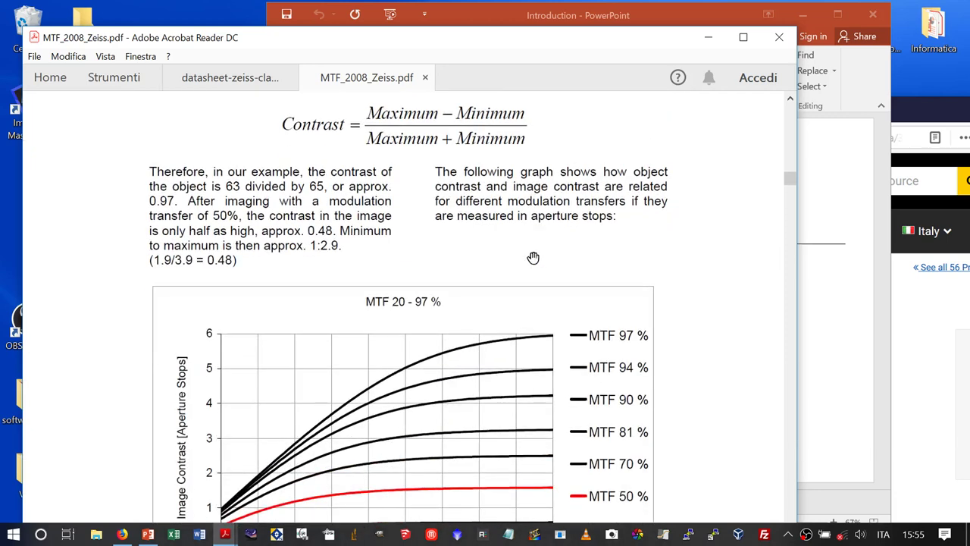
{"action": "scroll", "coordinate": [533, 257], "scroll_direction": "up", "scroll_amount": 6}
{"action": "scroll", "coordinate": [533, 257], "scroll_direction": "up", "scroll_amount": 1}
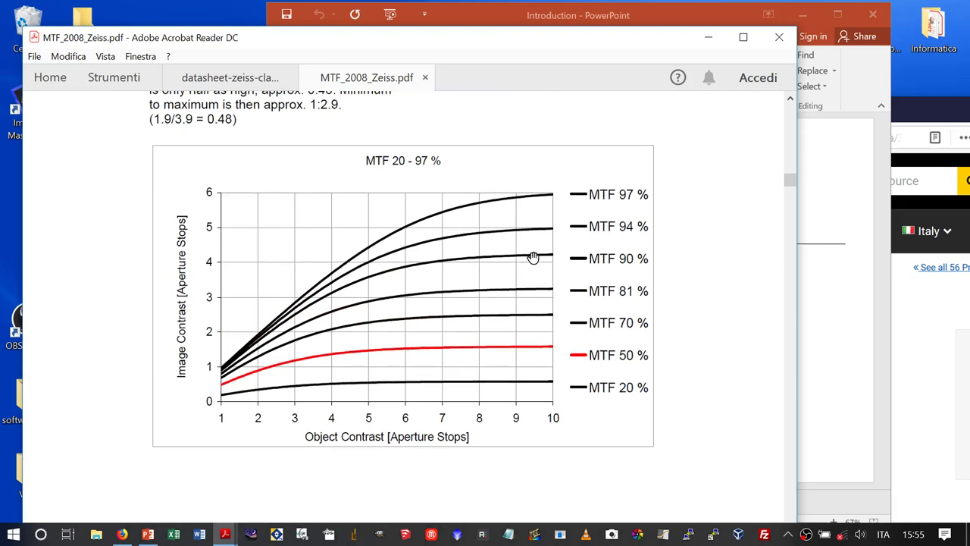
- Examine the chart of MTF against spatial frequency for the 50mm lens, including the diffraction-limited curves
{"action": "scroll", "coordinate": [532, 258], "scroll_direction": "down", "scroll_amount": 20}
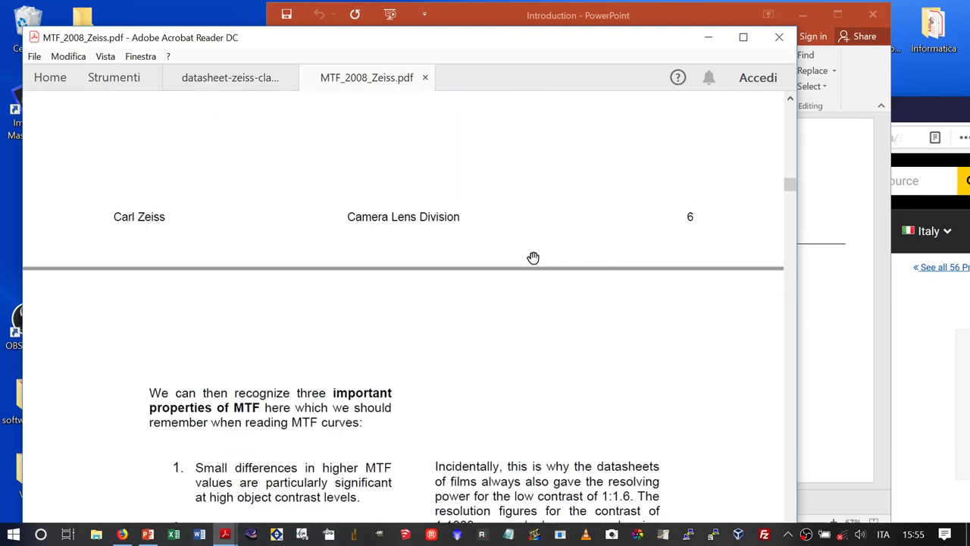
{"action": "scroll", "coordinate": [533, 257], "scroll_direction": "down", "scroll_amount": 15}
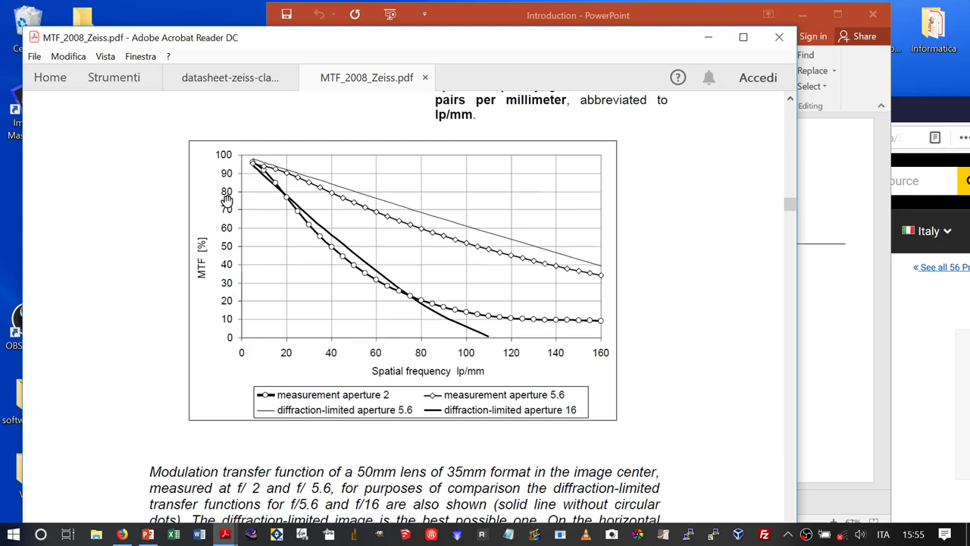
{"action": "scroll", "coordinate": [226, 200], "scroll_direction": "up", "scroll_amount": 3}
- View the Airy-disk intensity profile and the chart multiplying the lens MTF at f/5.6 by the colour film MTF
{"action": "scroll", "coordinate": [226, 200], "scroll_direction": "down", "scroll_amount": 10}
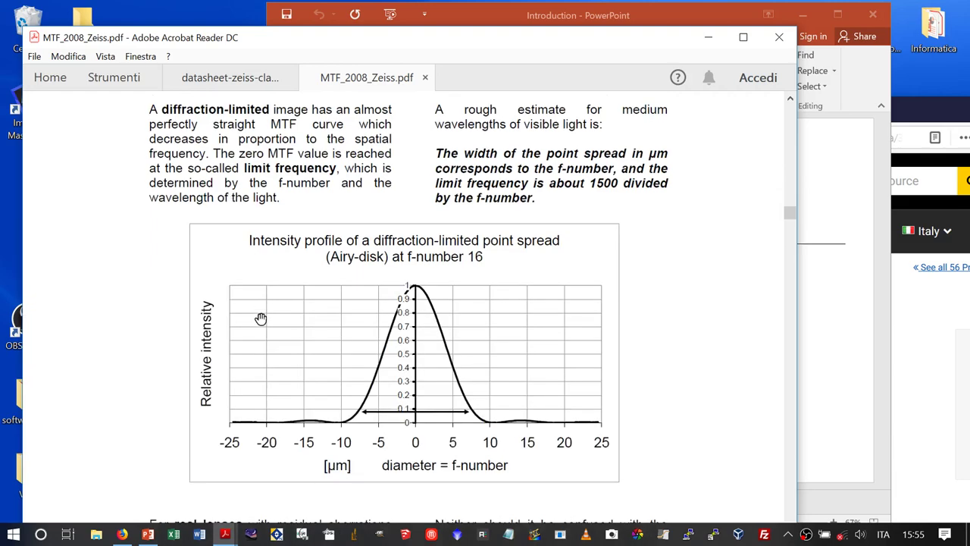
{"action": "scroll", "coordinate": [260, 318], "scroll_direction": "down", "scroll_amount": 10}
{"action": "scroll", "coordinate": [261, 318], "scroll_direction": "down", "scroll_amount": 8}
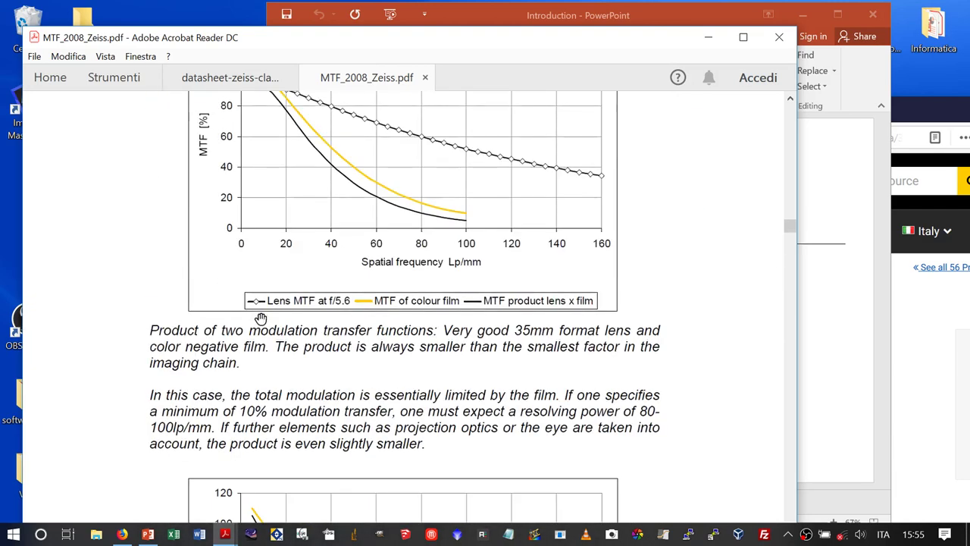
{"action": "scroll", "coordinate": [261, 318], "scroll_direction": "up", "scroll_amount": 3}
{"action": "scroll", "coordinate": [261, 318], "scroll_direction": "up", "scroll_amount": 2}
{"action": "scroll", "coordinate": [260, 318], "scroll_direction": "down", "scroll_amount": 2}
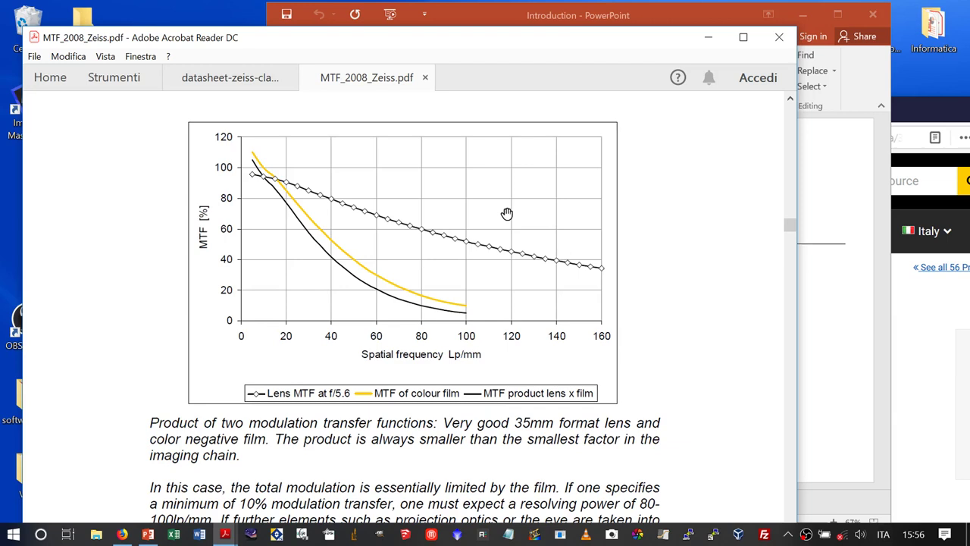
- Open the Distagon T* 2,8/21 datasheet and examine its MTF Charts for f-numbers 2.8 and 5.6
{"action": "left_click", "coordinate": [254, 87]}
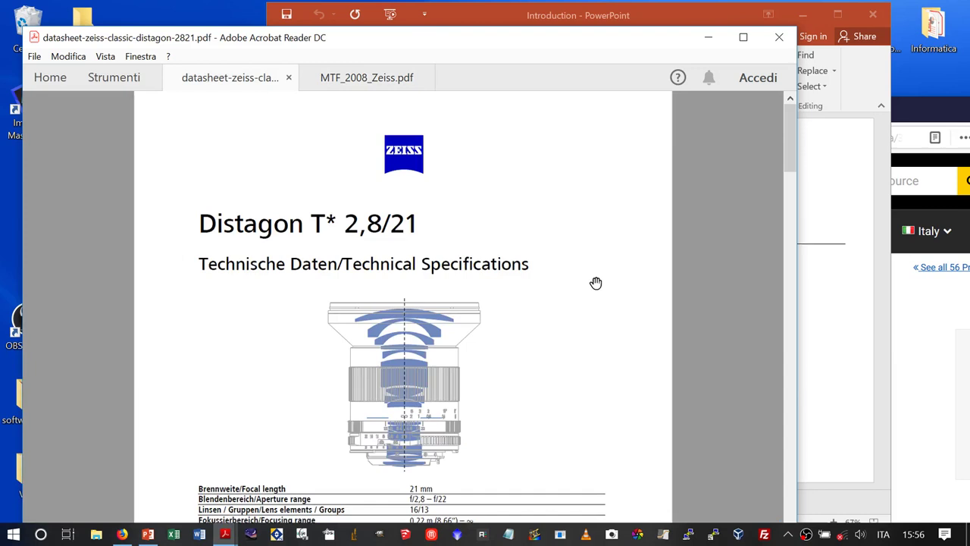
{"action": "scroll", "coordinate": [595, 283], "scroll_direction": "down", "scroll_amount": 1}
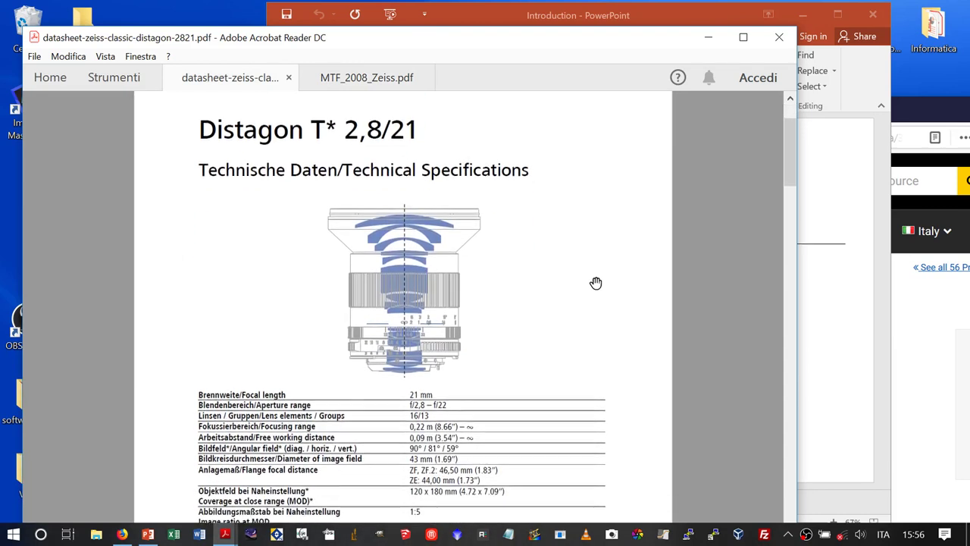
{"action": "scroll", "coordinate": [596, 282], "scroll_direction": "up", "scroll_amount": 1}
{"action": "scroll", "coordinate": [595, 282], "scroll_direction": "down", "scroll_amount": 5}
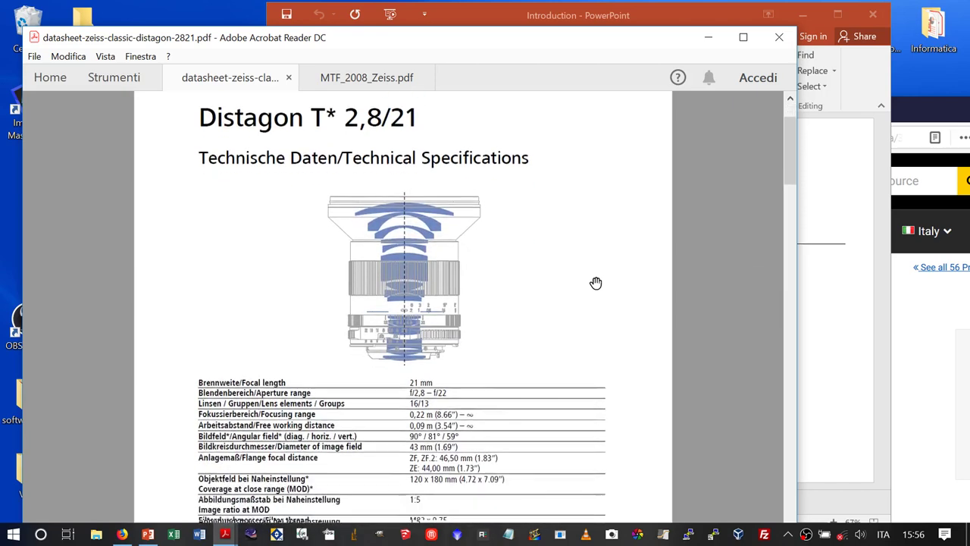
{"action": "scroll", "coordinate": [596, 283], "scroll_direction": "down", "scroll_amount": 12}
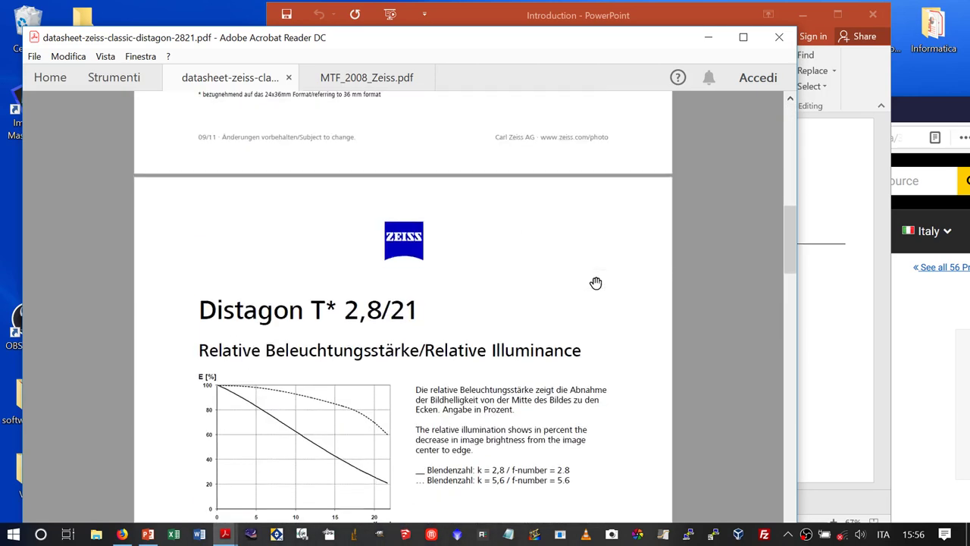
{"action": "scroll", "coordinate": [596, 283], "scroll_direction": "down", "scroll_amount": 15}
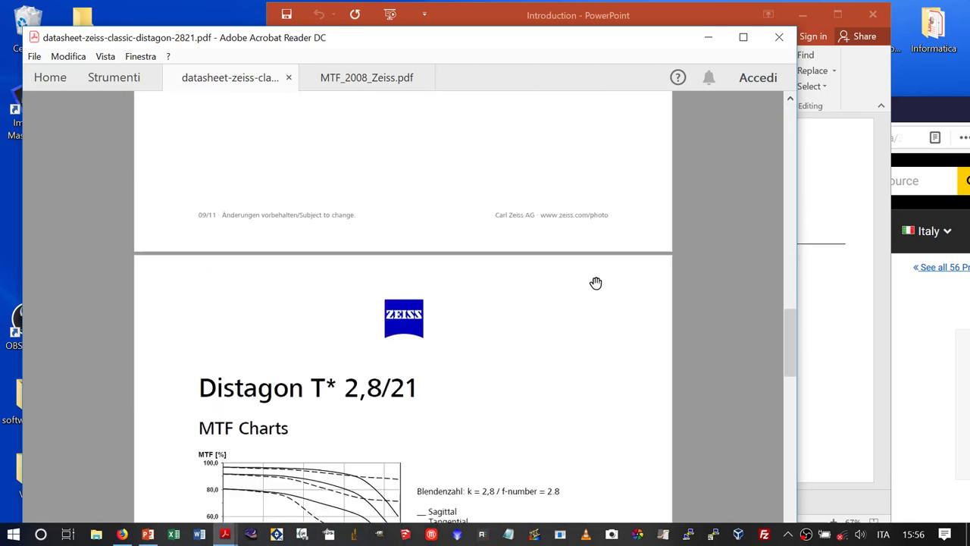
{"action": "scroll", "coordinate": [596, 282], "scroll_direction": "down", "scroll_amount": 2}
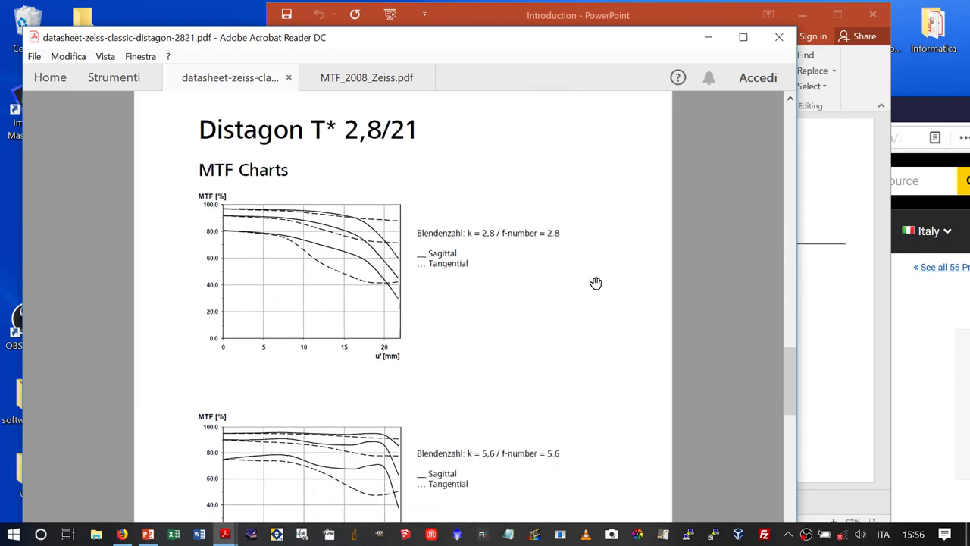
{"action": "scroll", "coordinate": [595, 282], "scroll_direction": "down", "scroll_amount": 1}
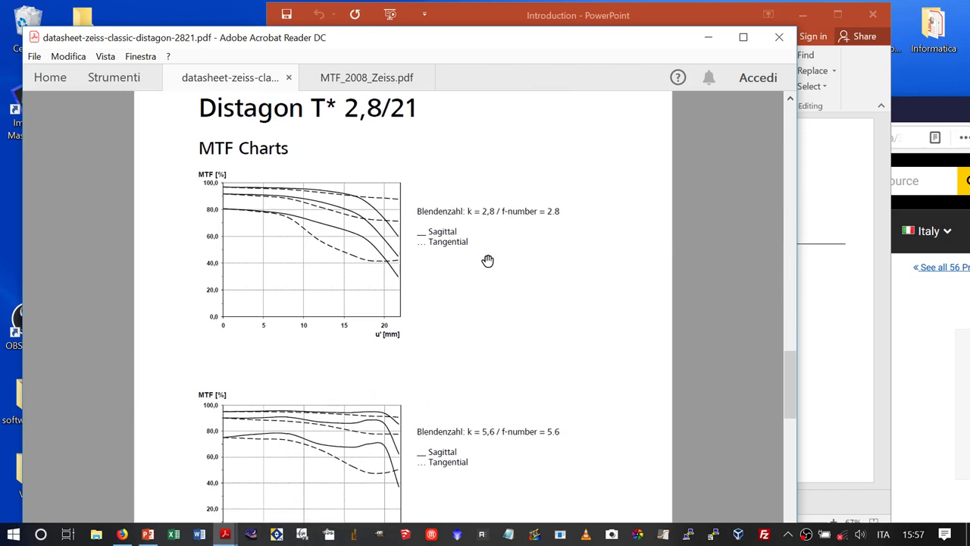
{"action": "scroll", "coordinate": [488, 259], "scroll_direction": "down", "scroll_amount": 1}
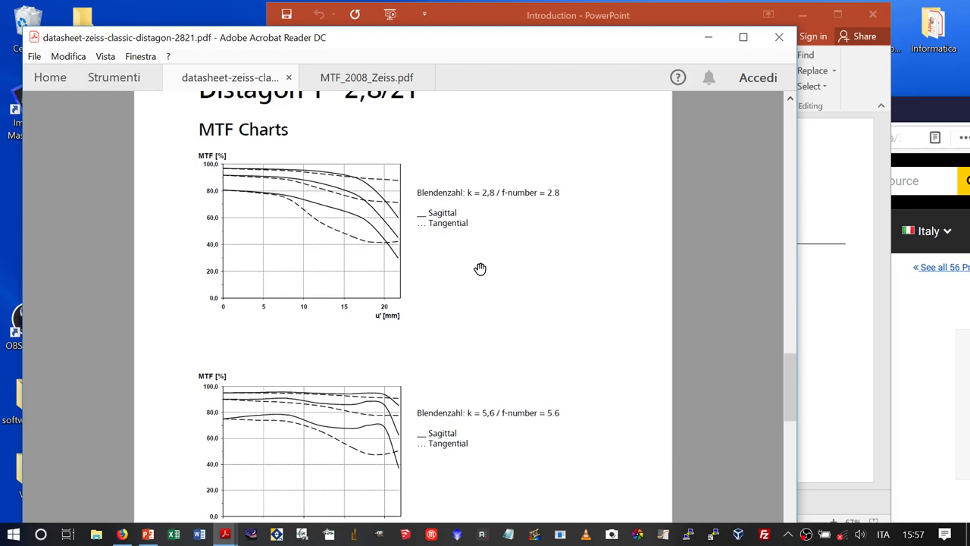
- Return to MTF_2008_Zeiss.pdf and examine the lens-times-film MTF charts for colour film at f/2 and for black-and-white film
{"action": "left_click", "coordinate": [359, 80]}
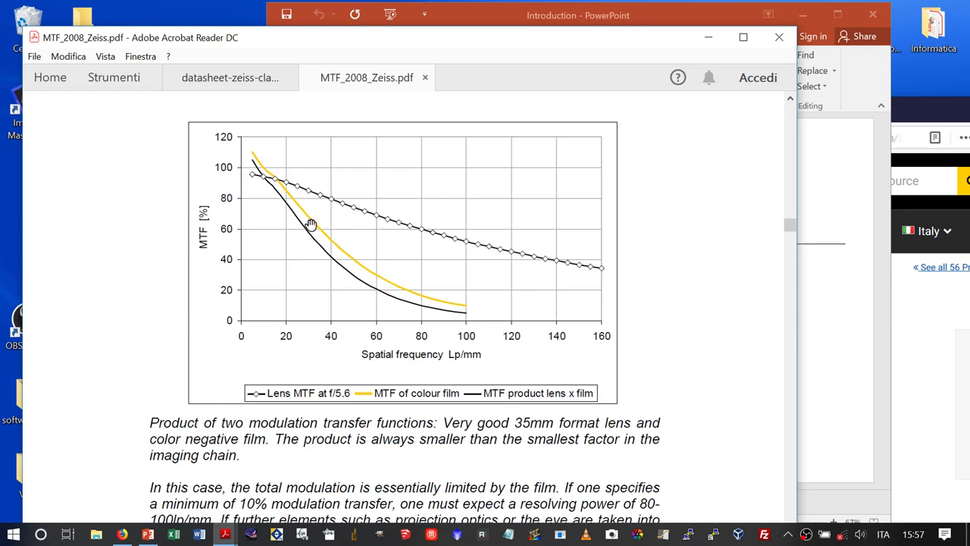
{"action": "scroll", "coordinate": [378, 281], "scroll_direction": "down", "scroll_amount": 5}
{"action": "scroll", "coordinate": [378, 281], "scroll_direction": "down", "scroll_amount": 20}
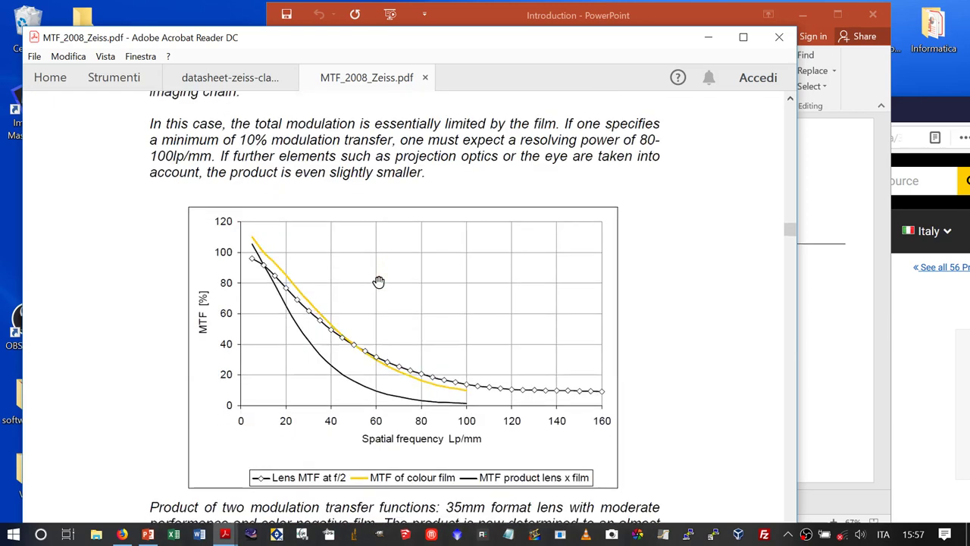
{"action": "scroll", "coordinate": [378, 281], "scroll_direction": "down", "scroll_amount": 11}
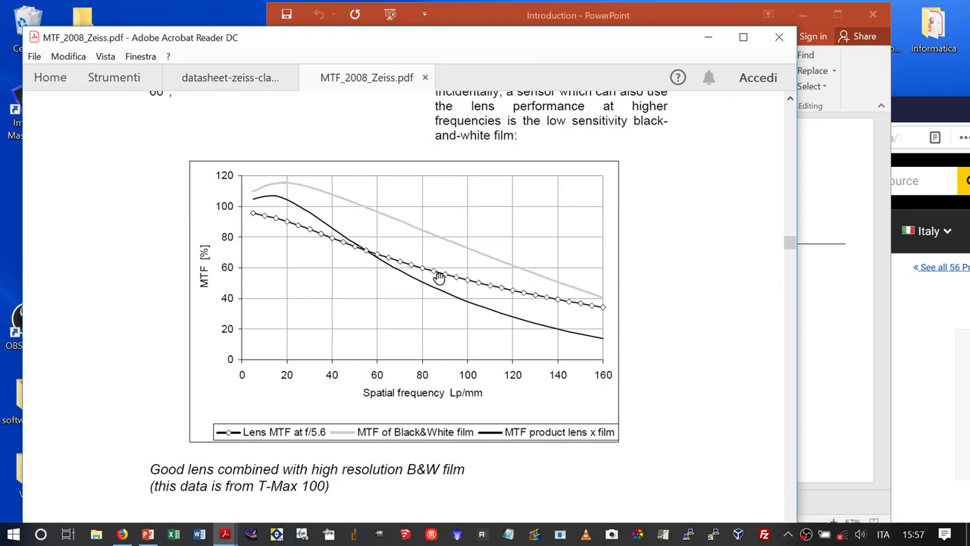
{"action": "scroll", "coordinate": [664, 352], "scroll_direction": "down", "scroll_amount": 6}
{"action": "scroll", "coordinate": [663, 353], "scroll_direction": "down", "scroll_amount": 10}
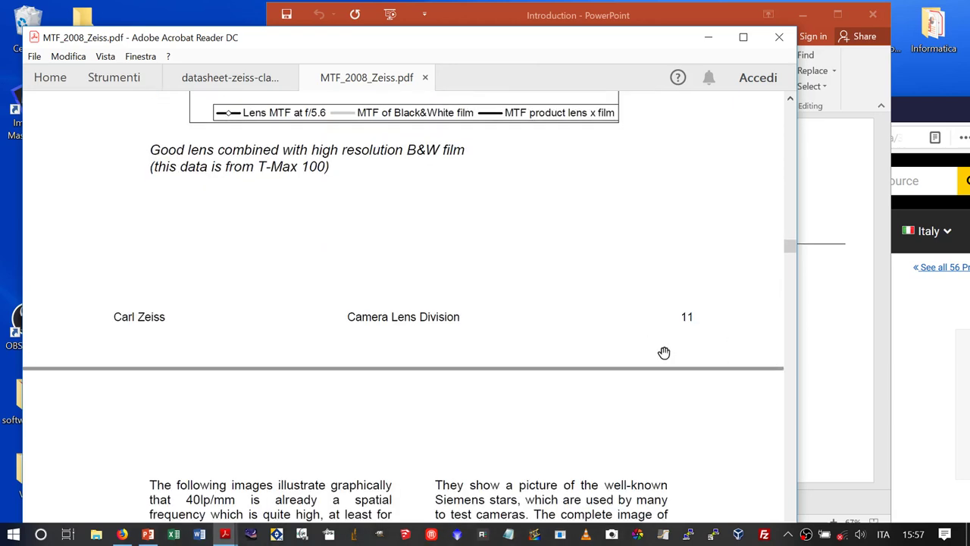
{"action": "scroll", "coordinate": [664, 352], "scroll_direction": "up", "scroll_amount": 6}
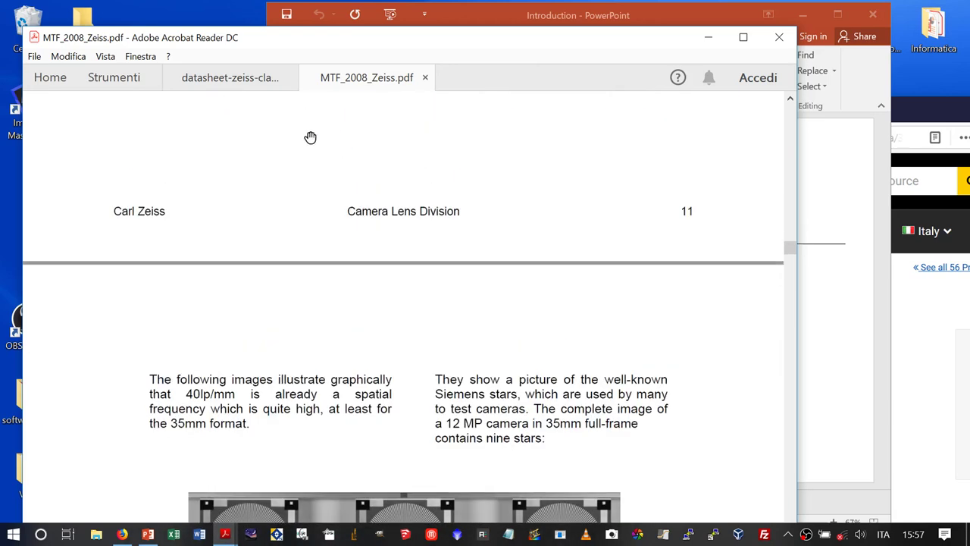
- Return to the Distagon T* 2,8/21 datasheet and compare its MTF charts at f-numbers 2.8 and 5.6
{"action": "left_click", "coordinate": [242, 74]}
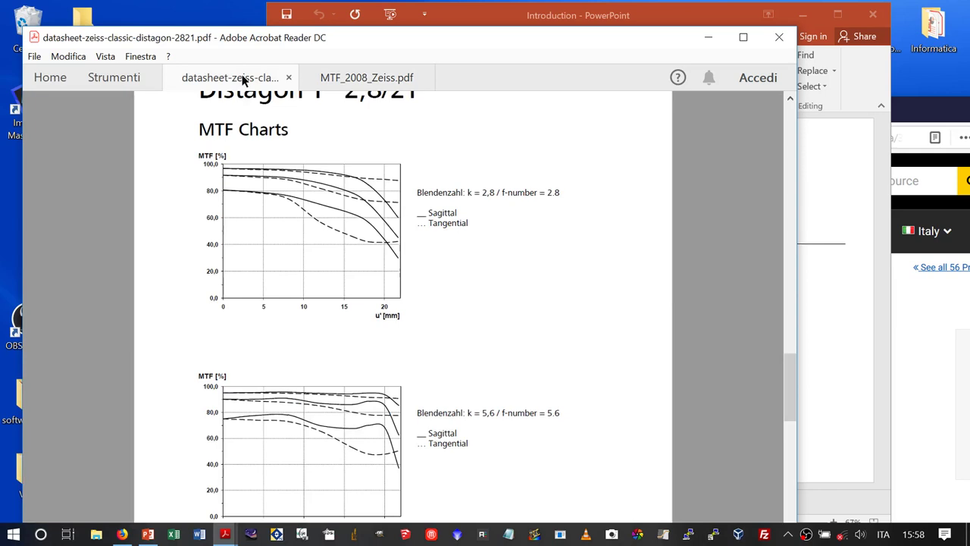
{"action": "scroll", "coordinate": [426, 202], "scroll_direction": "up", "scroll_amount": 1}
{"action": "scroll", "coordinate": [425, 202], "scroll_direction": "up", "scroll_amount": 1}
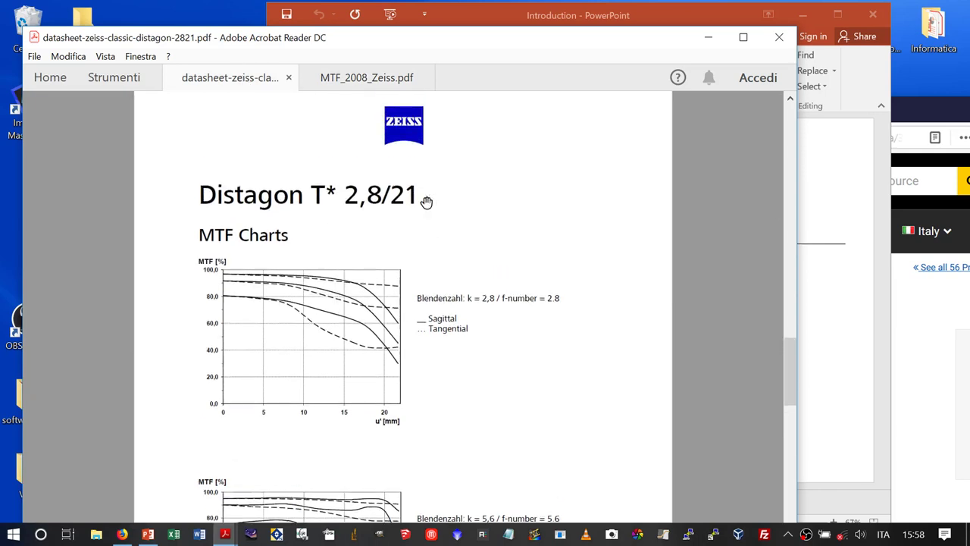
{"action": "scroll", "coordinate": [425, 202], "scroll_direction": "down", "scroll_amount": 3}
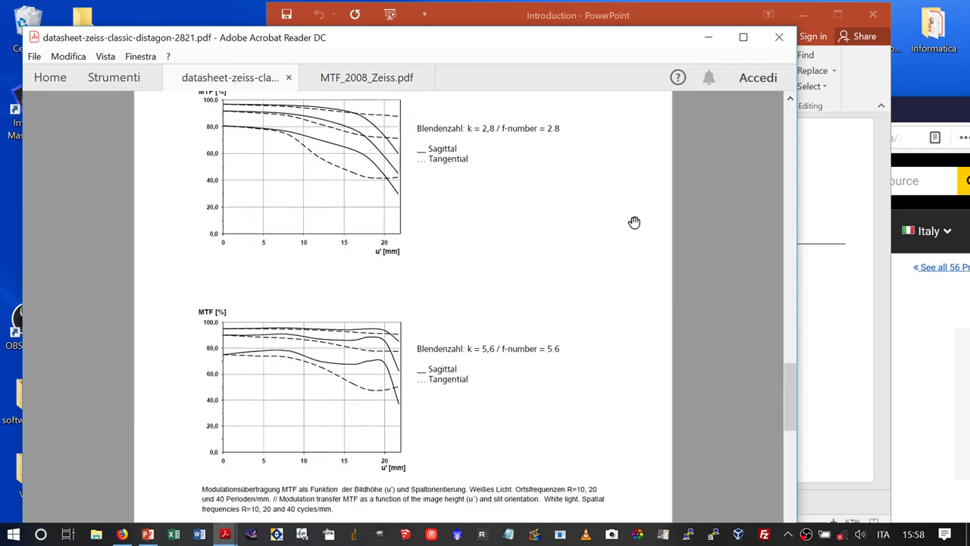
- Switch to the Edmund Optics browser page and examine the EO-18112 camera's specifications, including resolution, pixel size and sensing area
{"action": "left_click", "coordinate": [920, 121]}
{"action": "left_click_drag", "start_coordinate": [888, 115], "coordinate": [611, 19]}
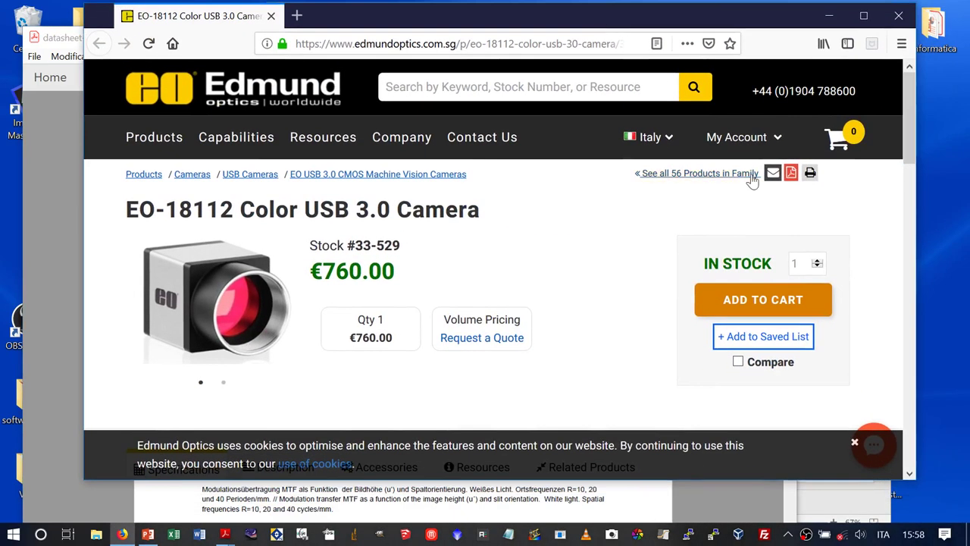
{"action": "scroll", "coordinate": [875, 217], "scroll_direction": "down", "scroll_amount": 5}
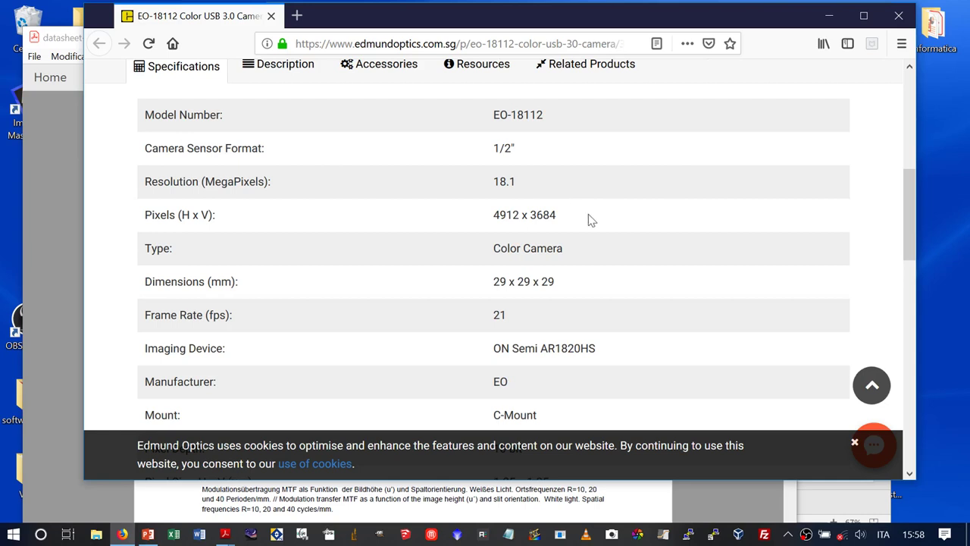
{"action": "scroll", "coordinate": [672, 242], "scroll_direction": "down", "scroll_amount": 4}
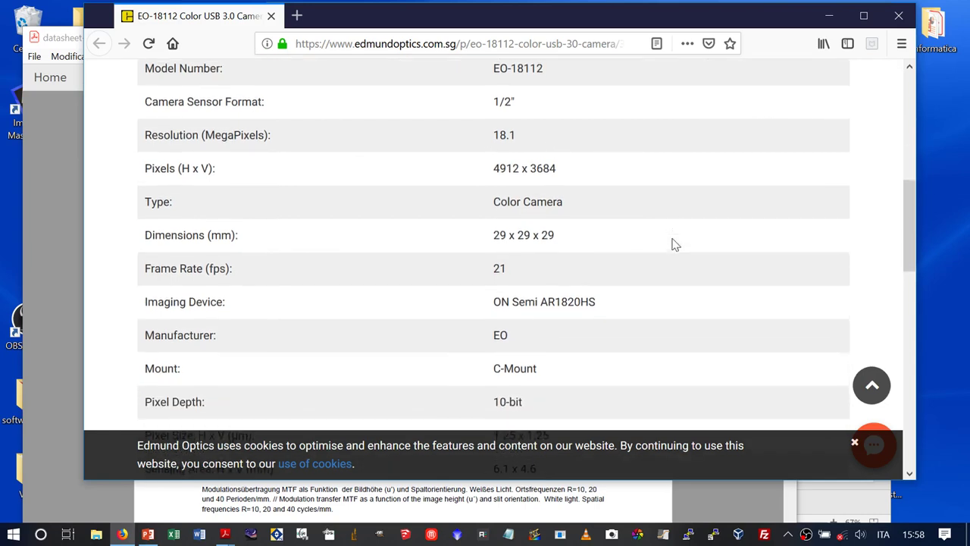
{"action": "scroll", "coordinate": [672, 242], "scroll_direction": "down", "scroll_amount": 1}
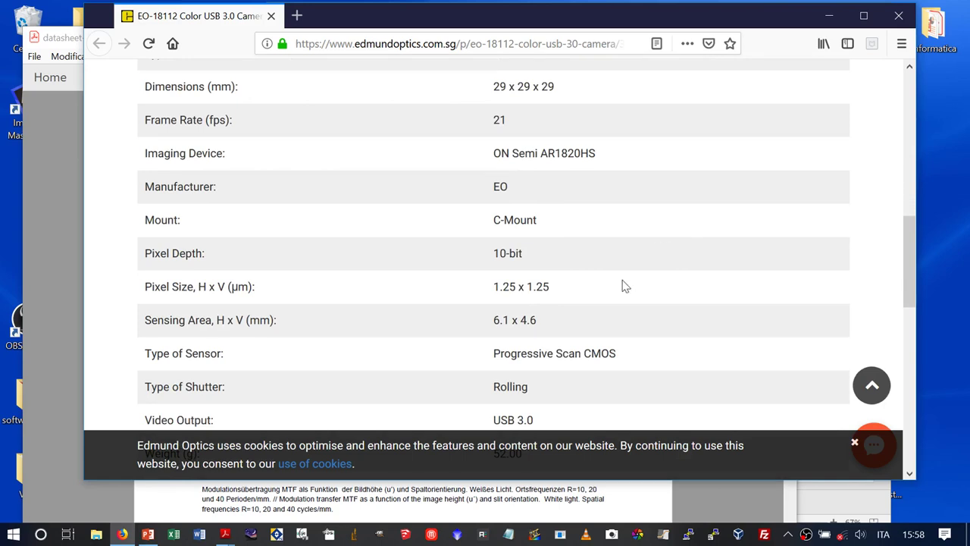
{"action": "scroll", "coordinate": [623, 285], "scroll_direction": "down", "scroll_amount": 3}
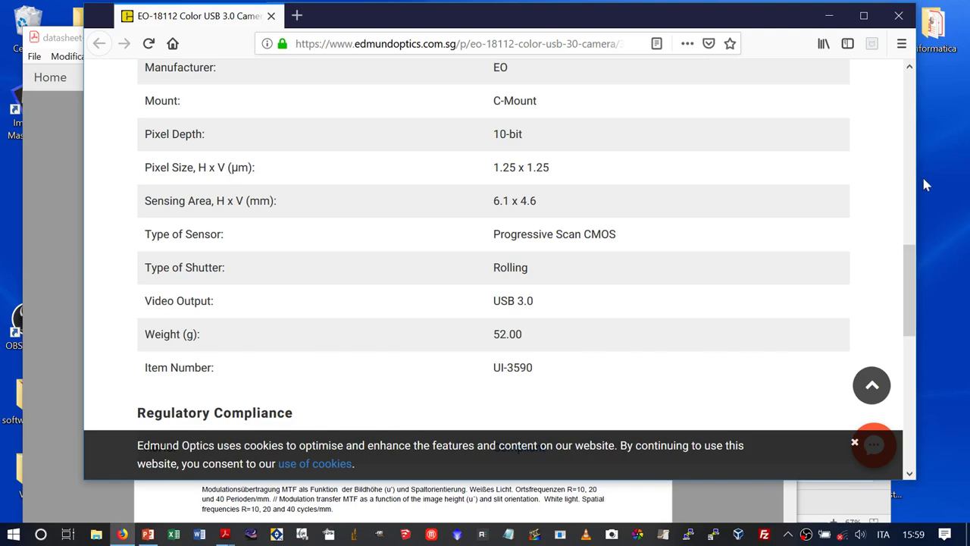
- Switch to Desktop 1 with uEye Cockpit, open the camera properties, and review the timing, trigger and input/output settings
{"action": "key", "text": "super+Tab"}
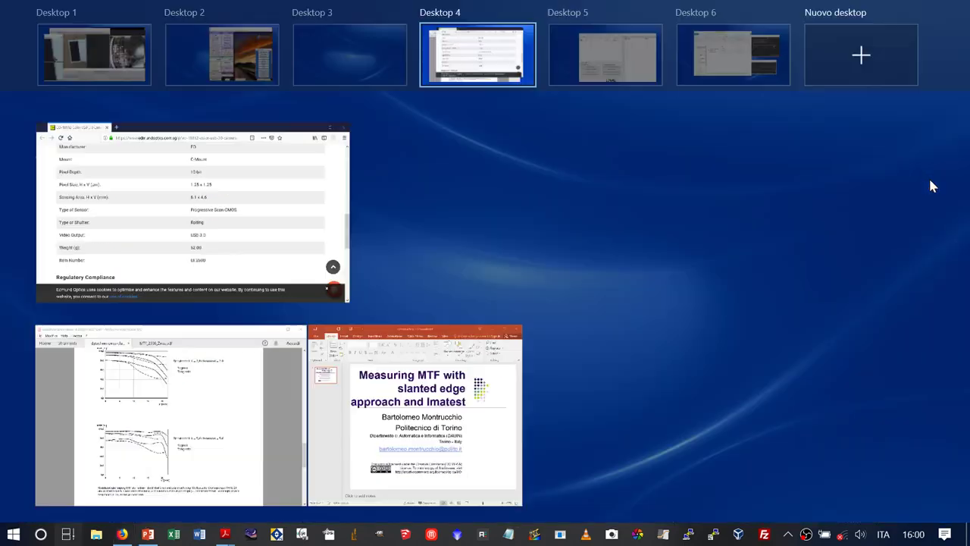
{"action": "left_click", "coordinate": [114, 61]}
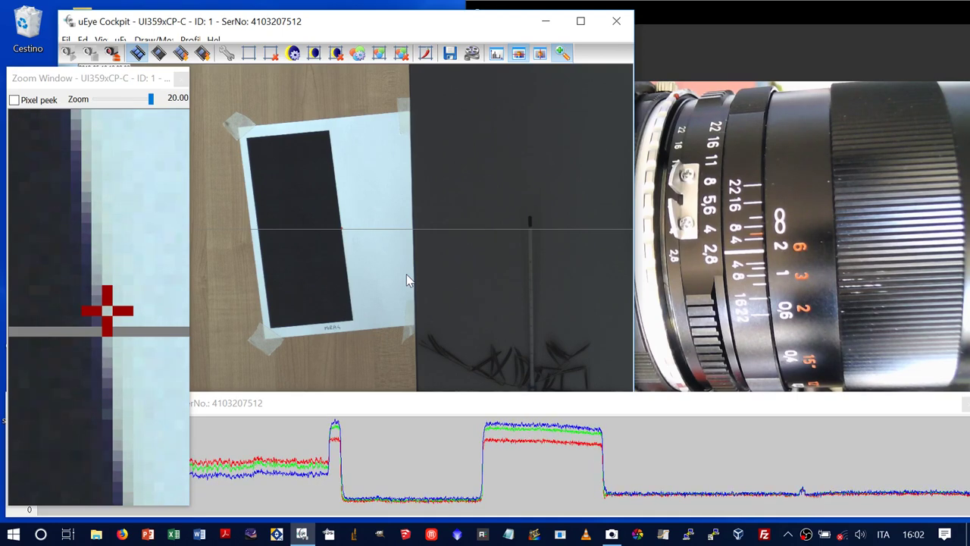
{"action": "left_click", "coordinate": [225, 52]}
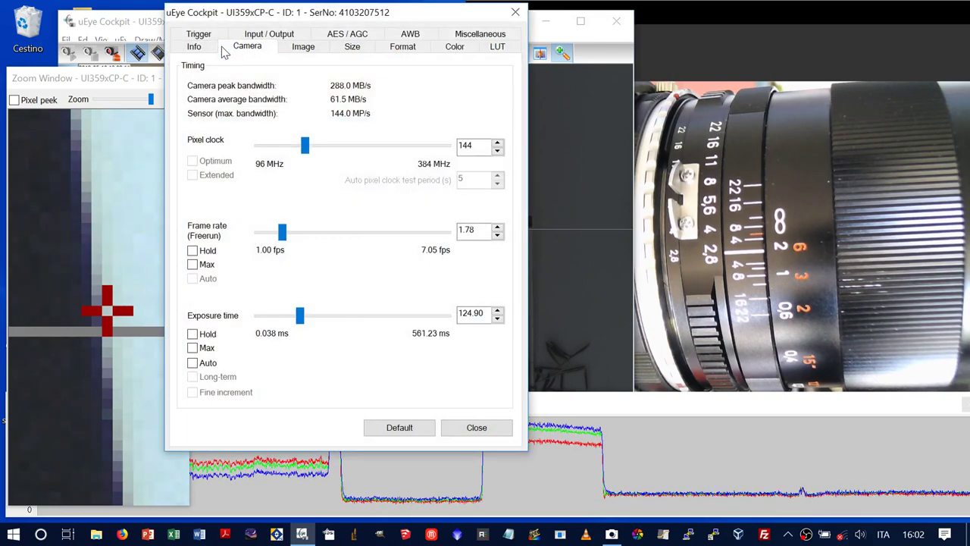
{"action": "left_click", "coordinate": [202, 36]}
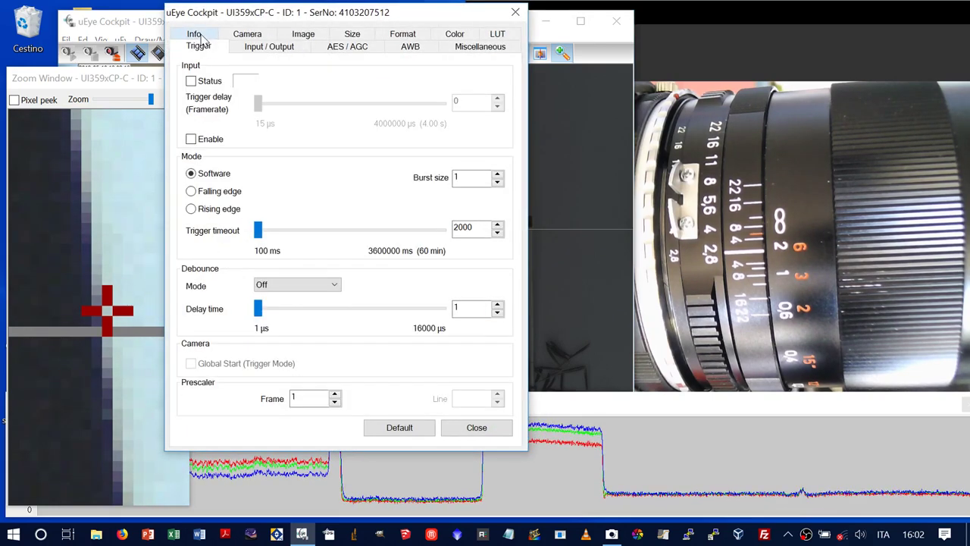
{"action": "left_click", "coordinate": [253, 48]}
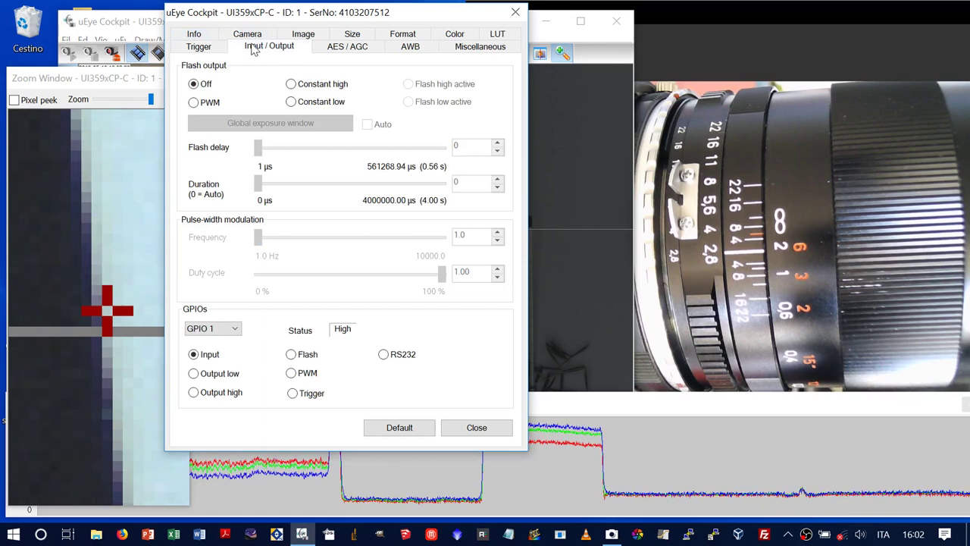
- Review the camera's auto exposure and gain, white balance, hotpixel and edge enhancement, LUT and colour settings
{"action": "left_click", "coordinate": [347, 48]}
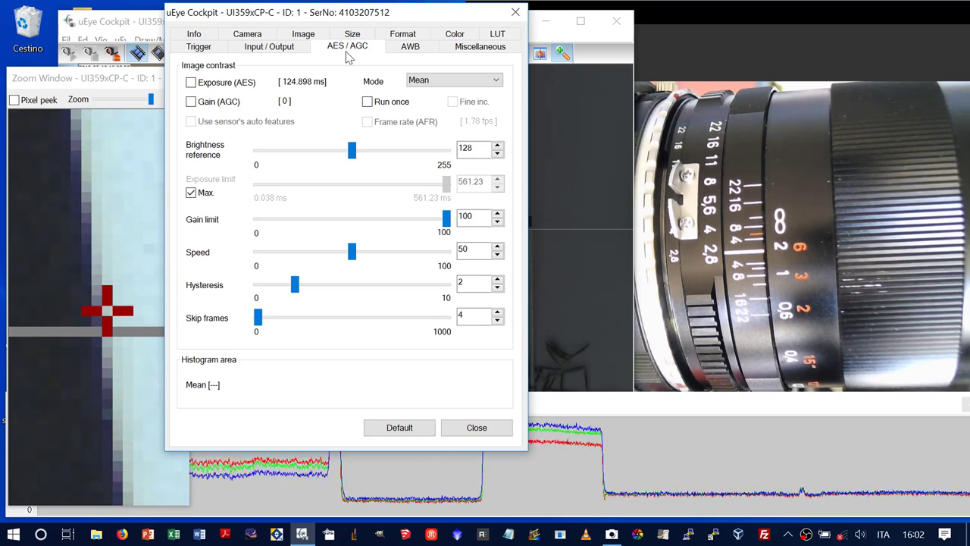
{"action": "left_click", "coordinate": [410, 49]}
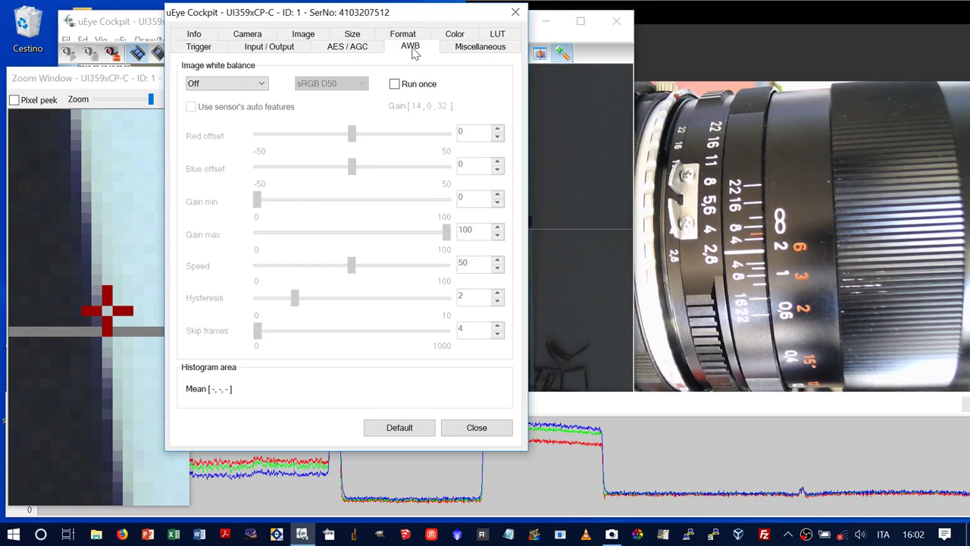
{"action": "left_click", "coordinate": [453, 50]}
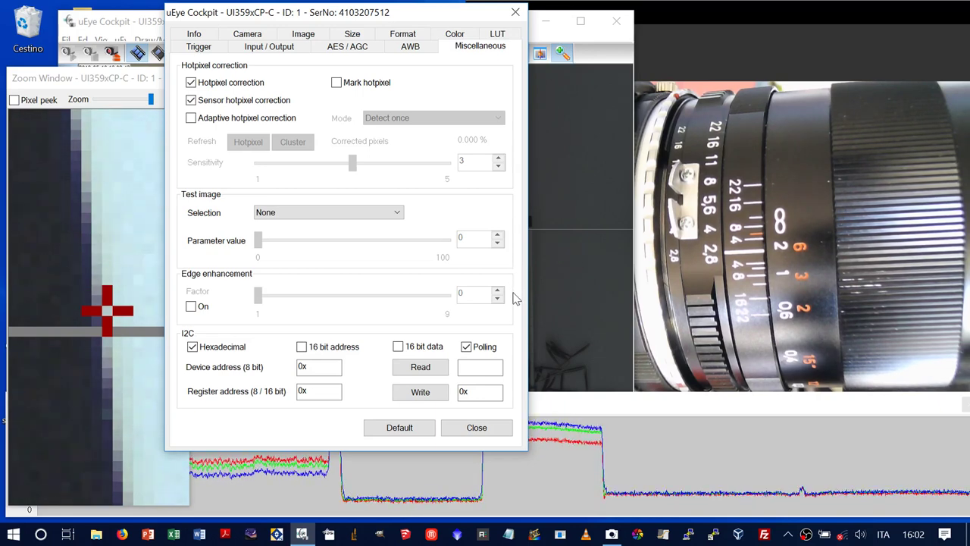
{"action": "left_click", "coordinate": [497, 35]}
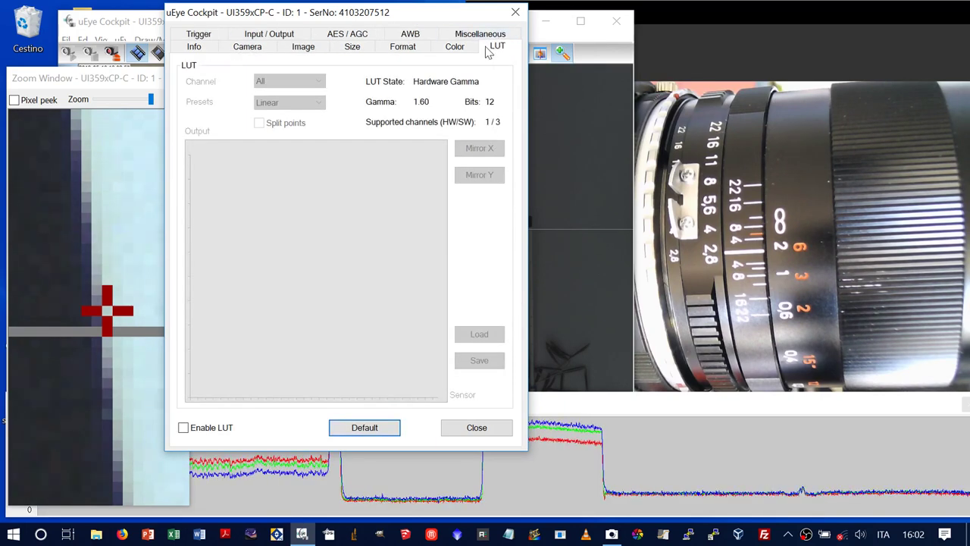
{"action": "left_click", "coordinate": [474, 49]}
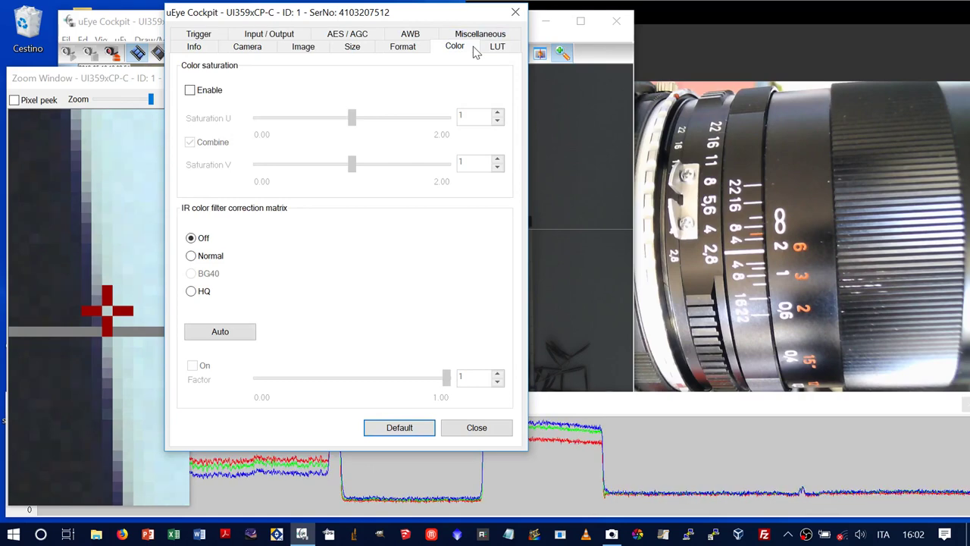
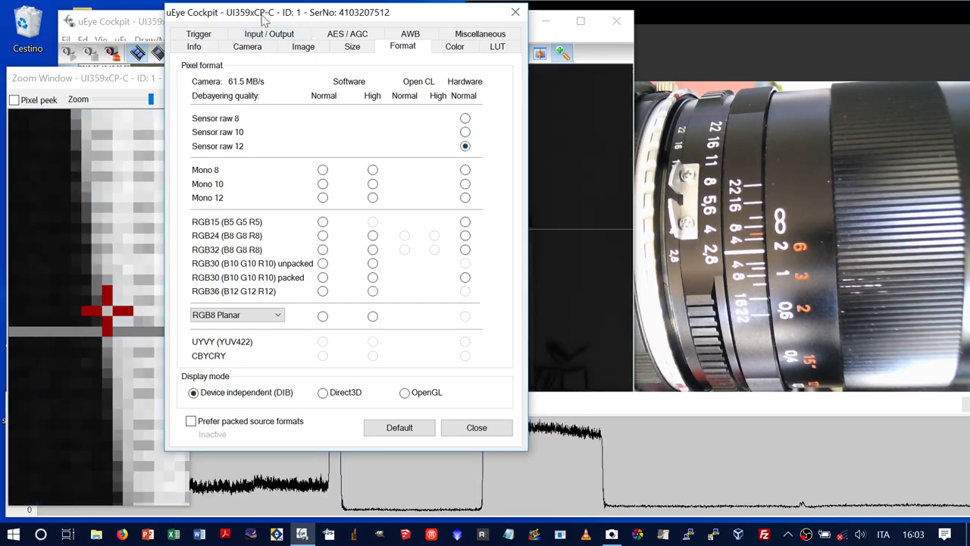
- Set the pixel format to RGB36 (B12 G12 R12) with high-quality software debayering, with the properties dialog moved off the camera image
{"action": "left_click_drag", "start_coordinate": [234, 15], "coordinate": [438, 41]}
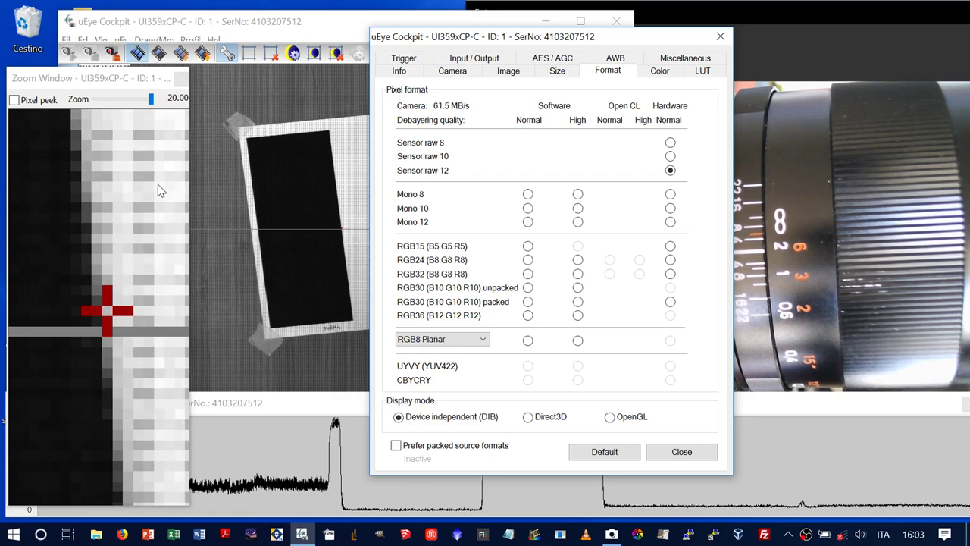
{"action": "left_click", "coordinate": [577, 316]}
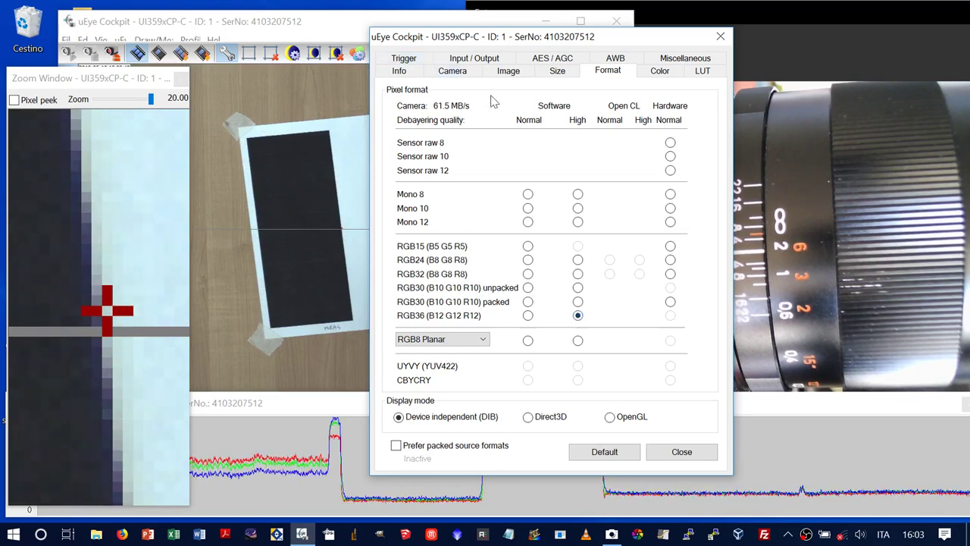
- Review the camera's image size, its gain and gamma settings, and its pixel clock, frame rate and exposure time
{"action": "left_click", "coordinate": [558, 76]}
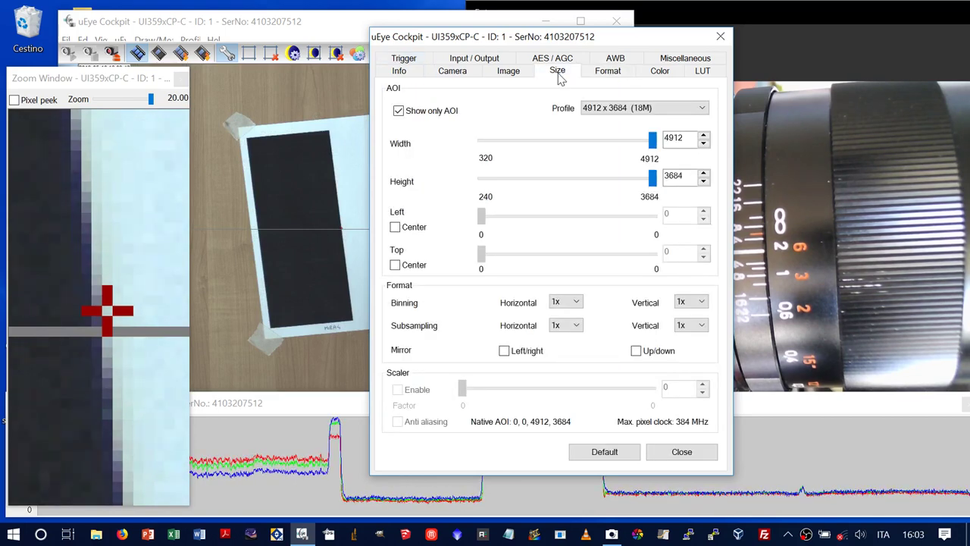
{"action": "left_click", "coordinate": [510, 75]}
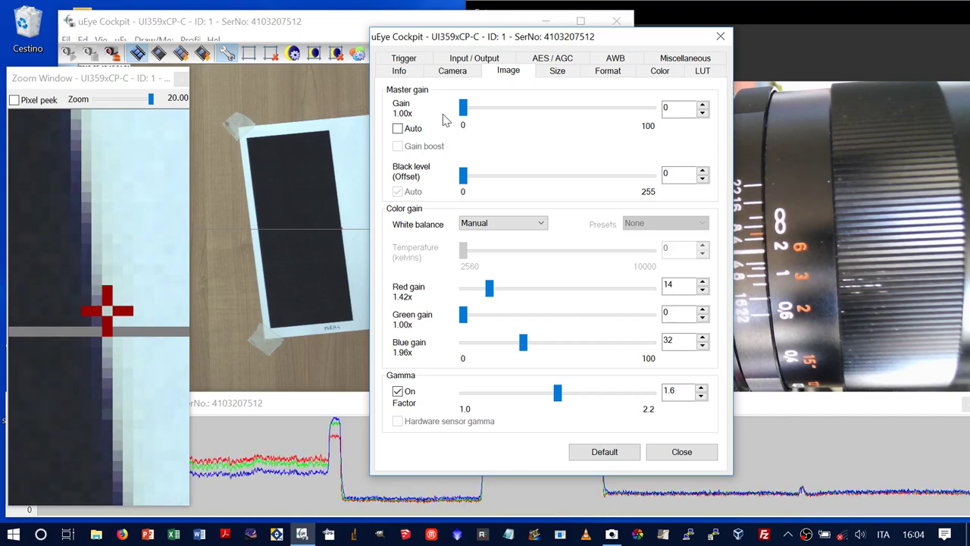
{"action": "left_click", "coordinate": [451, 76]}
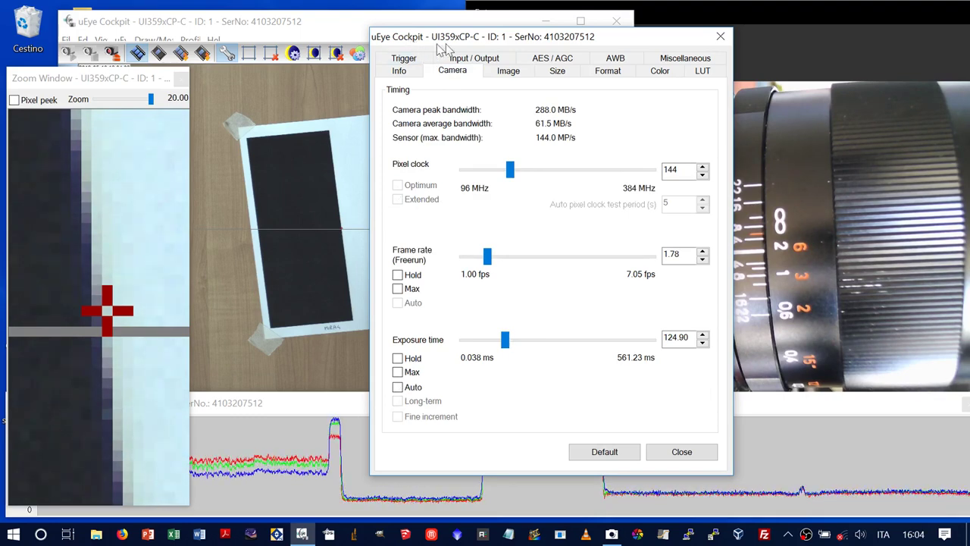
{"action": "left_click_drag", "start_coordinate": [438, 44], "coordinate": [592, 56]}
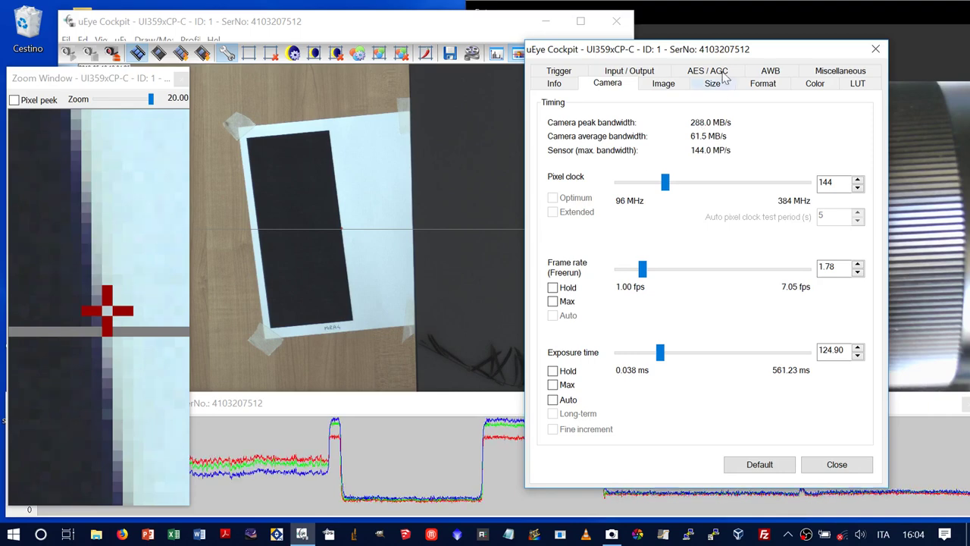
{"action": "left_click_drag", "start_coordinate": [702, 55], "coordinate": [600, 63]}
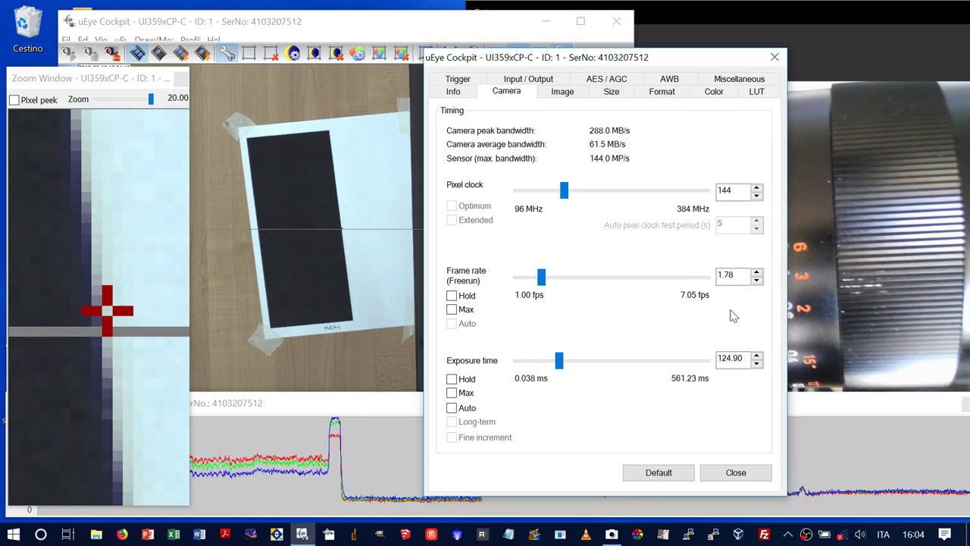
- Read the important notes about camera settings, recheck the timing settings, and close the camera properties
{"action": "left_click", "coordinate": [466, 94]}
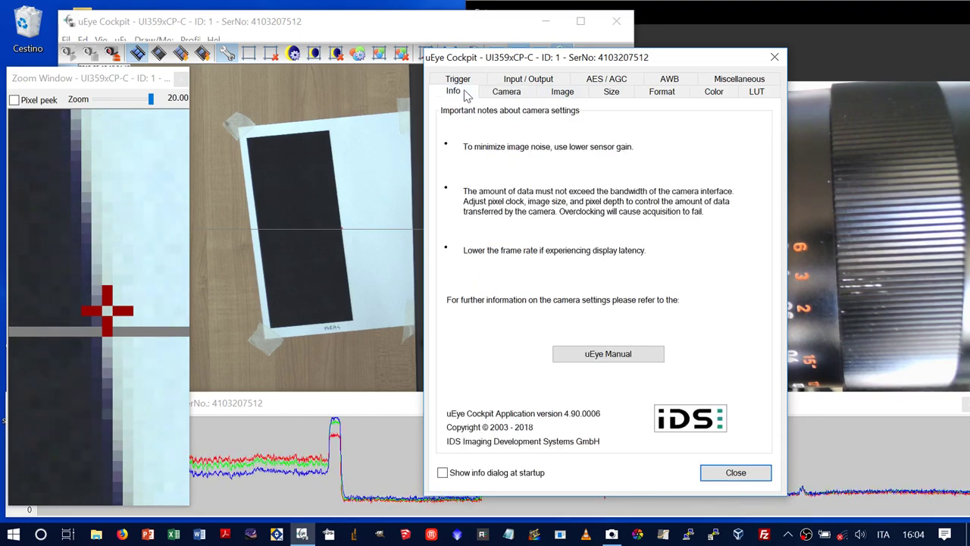
{"action": "left_click", "coordinate": [504, 94]}
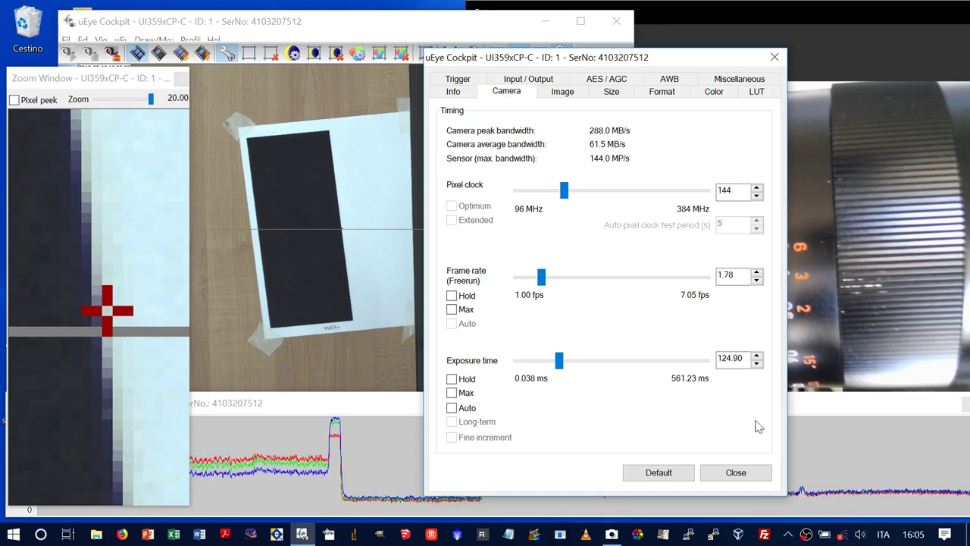
{"action": "left_click", "coordinate": [741, 473]}
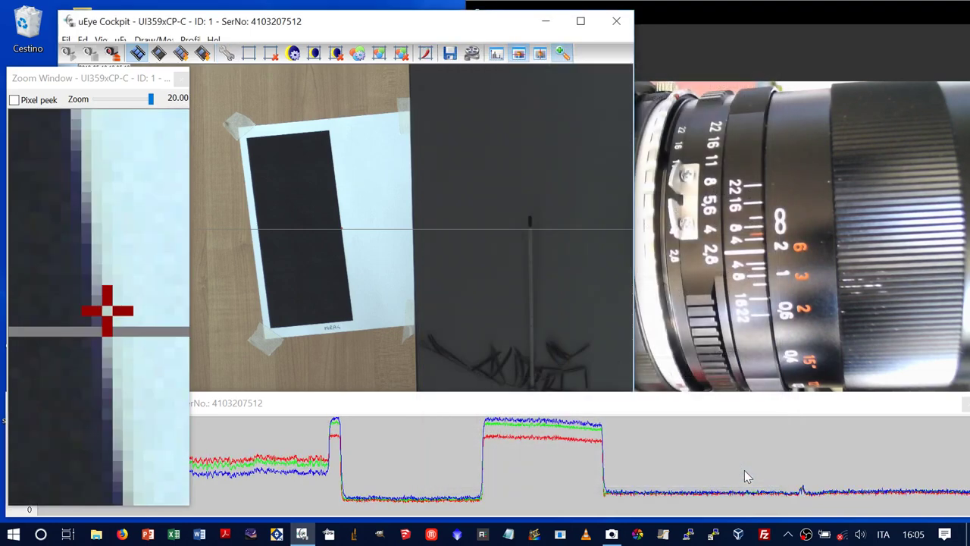
- Switch to the Fotocamera window and maximize it to show the lens in full view
{"action": "left_click", "coordinate": [763, 18]}
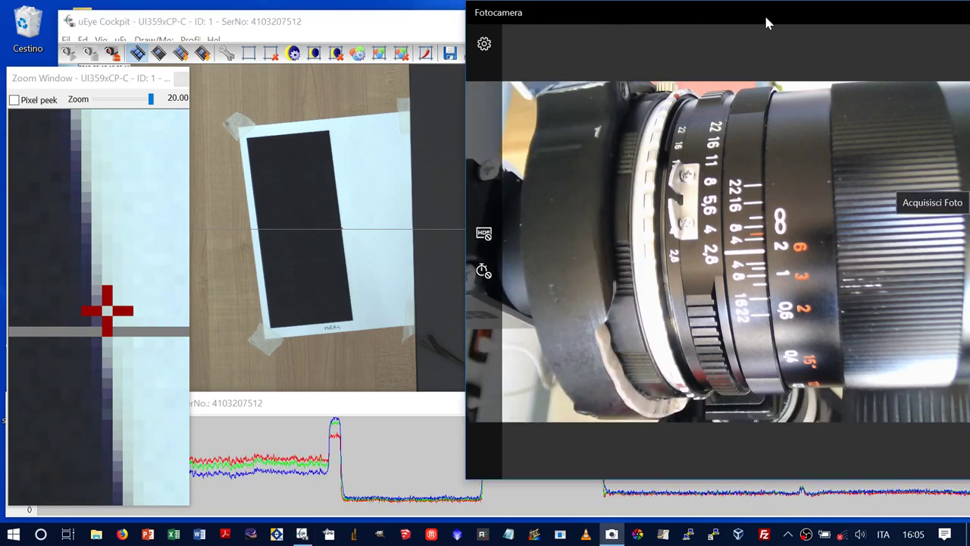
{"action": "left_click_drag", "start_coordinate": [763, 12], "coordinate": [546, 16]}
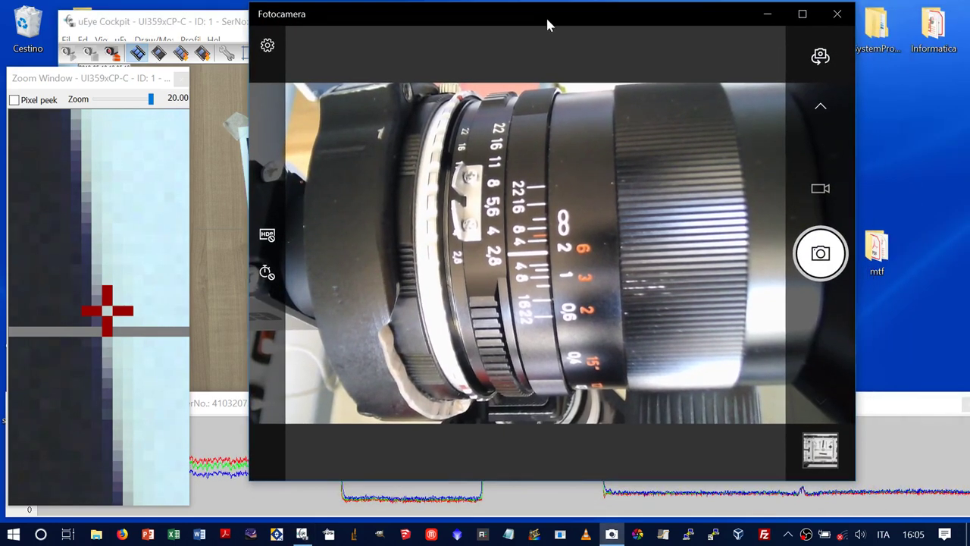
{"action": "left_click", "coordinate": [803, 15]}
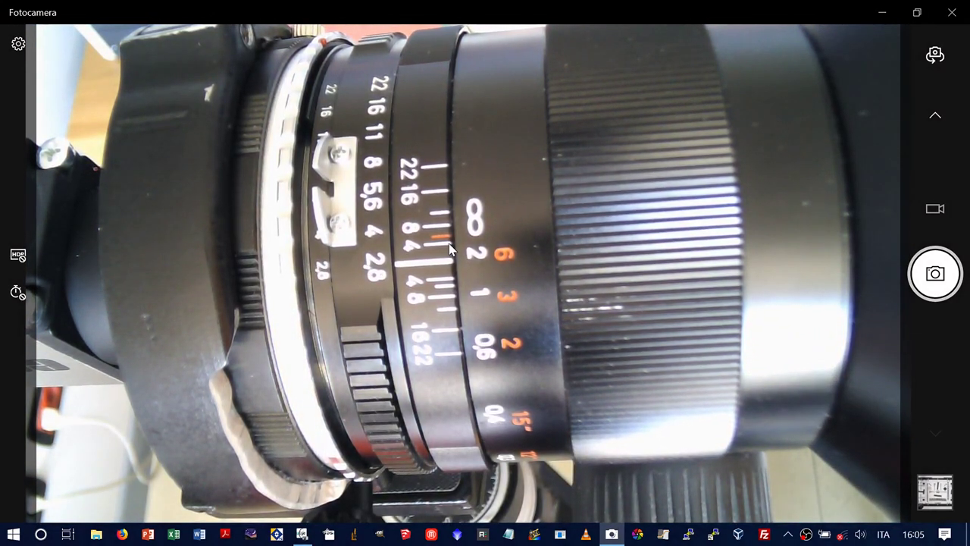
- Magnify the screen to 200% to examine the lens's aperture and distance scales, and return the magnification to 100%
{"action": "key", "text": "super+plus"}
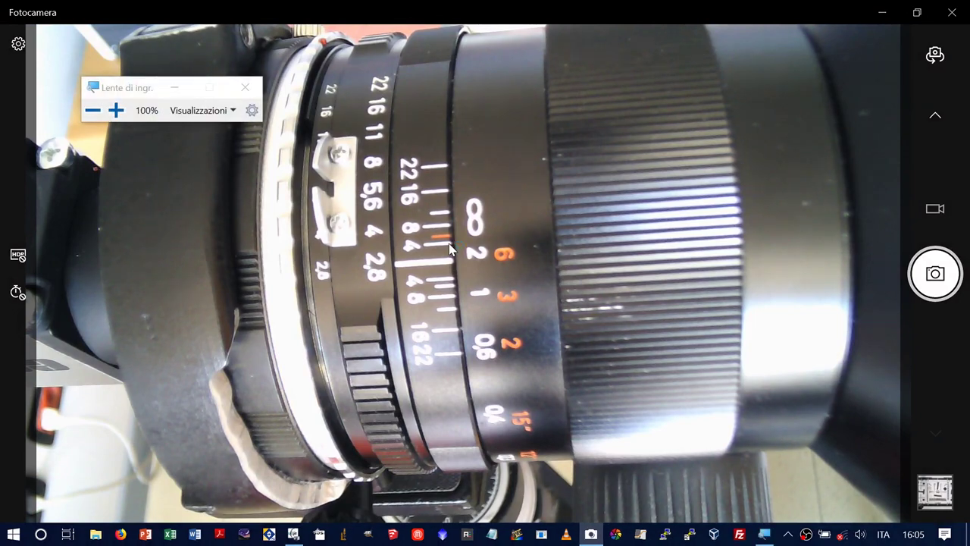
{"action": "key", "text": "super+plus"}
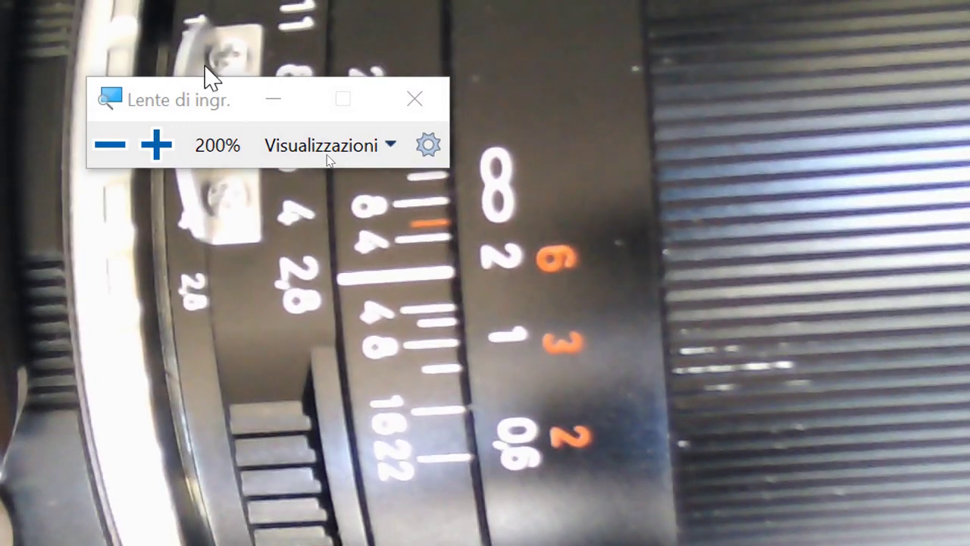
{"action": "left_click", "coordinate": [109, 155]}
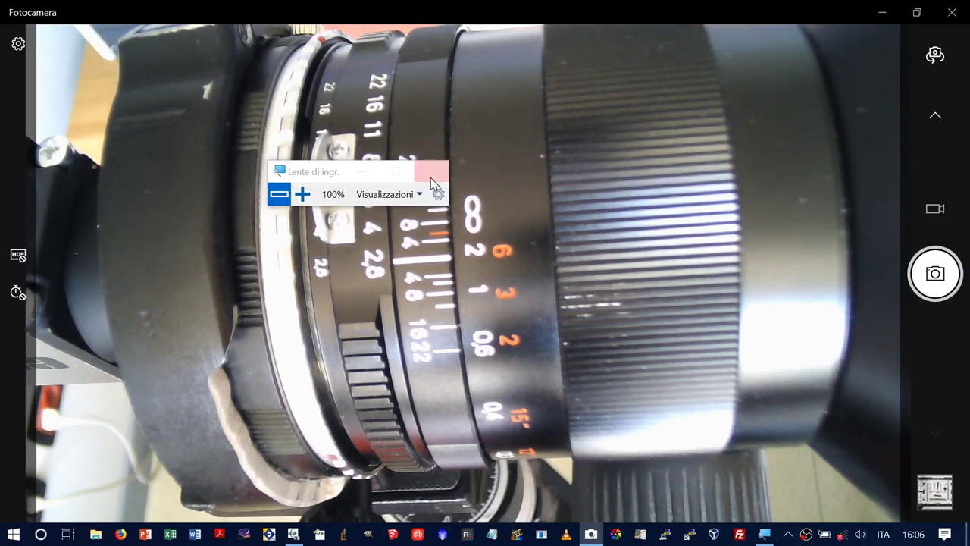
- Close the magnifier, restore the Fotocamera window to its smaller size beside the camera view, and switch to uEye Cockpit
{"action": "left_click", "coordinate": [430, 182]}
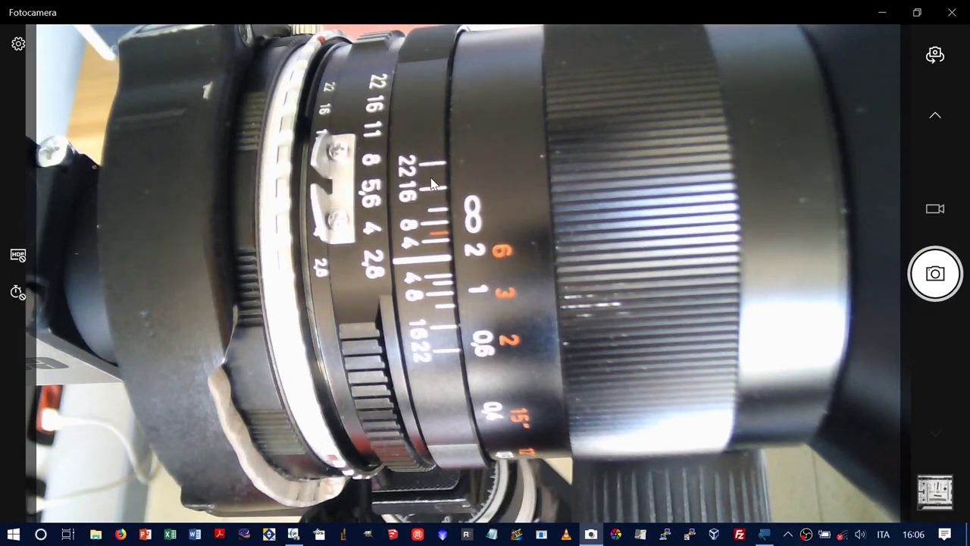
{"action": "left_click", "coordinate": [914, 15]}
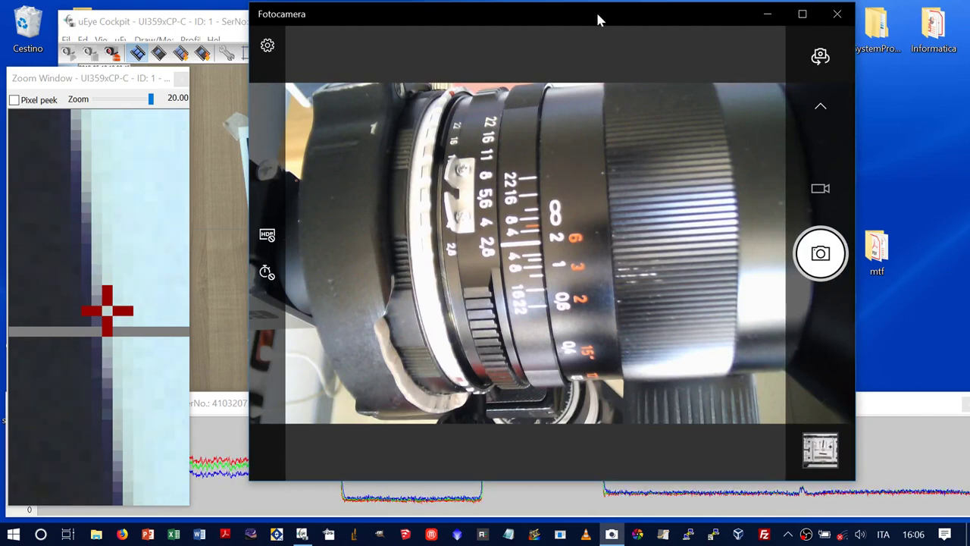
{"action": "left_click_drag", "start_coordinate": [597, 15], "coordinate": [792, 11]}
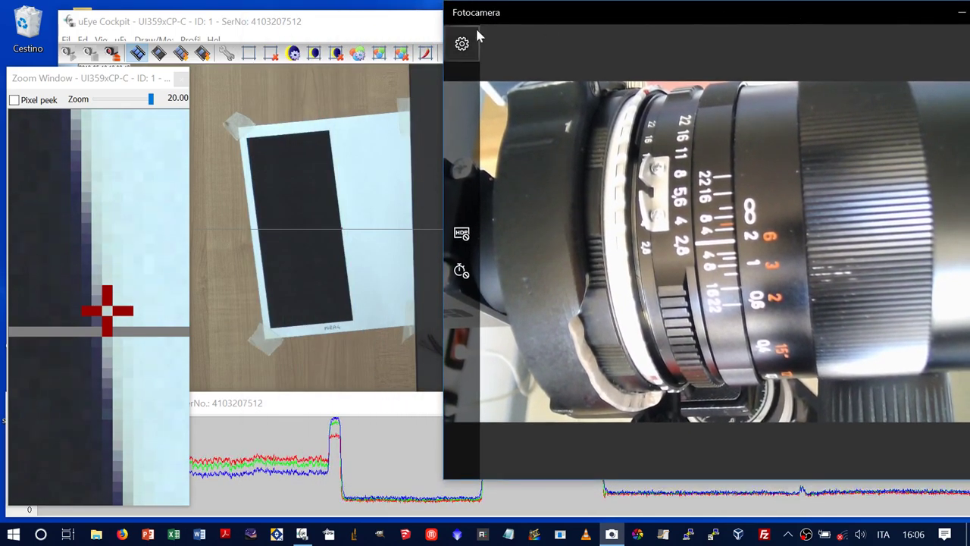
{"action": "left_click", "coordinate": [372, 26]}
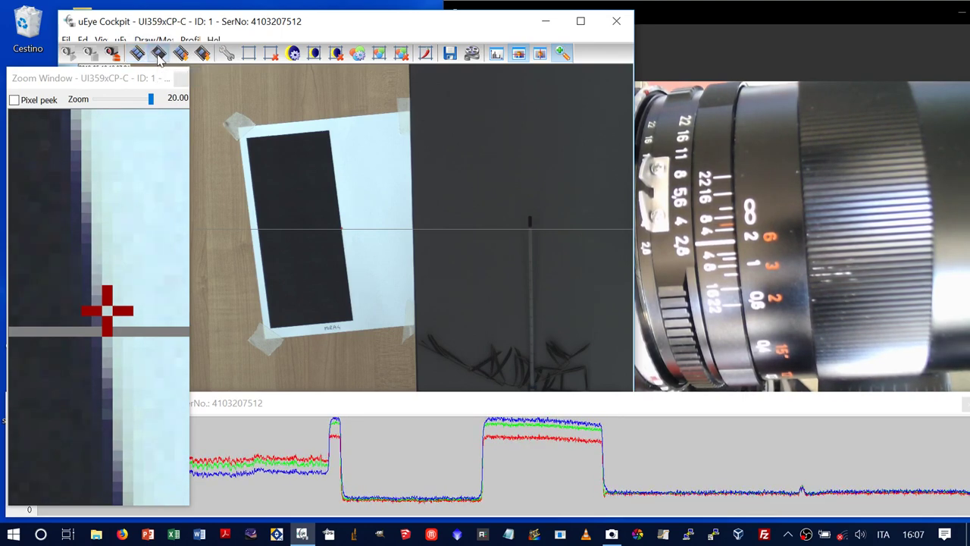
- Save the camera image as a PNG named a_28 in the mtf folder
{"action": "left_click", "coordinate": [69, 40]}
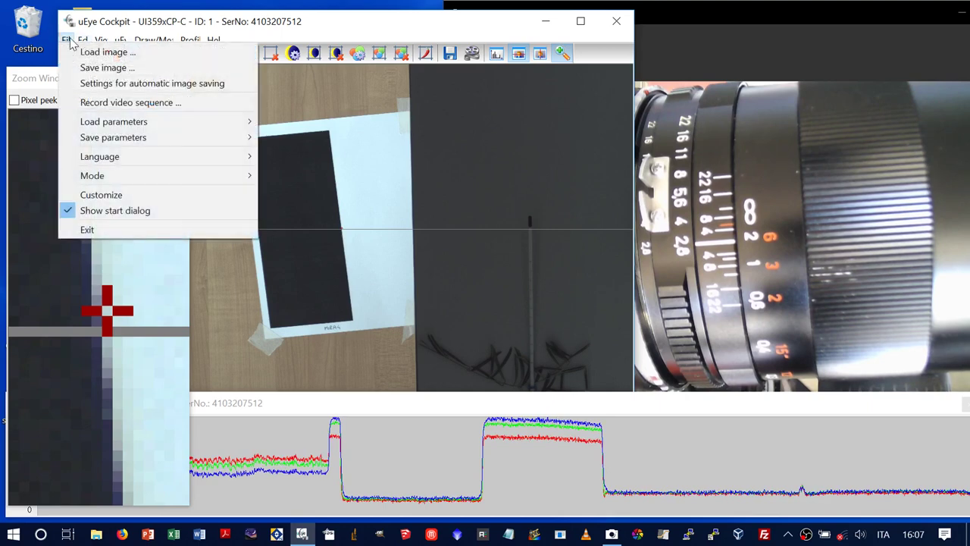
{"action": "left_click", "coordinate": [82, 67]}
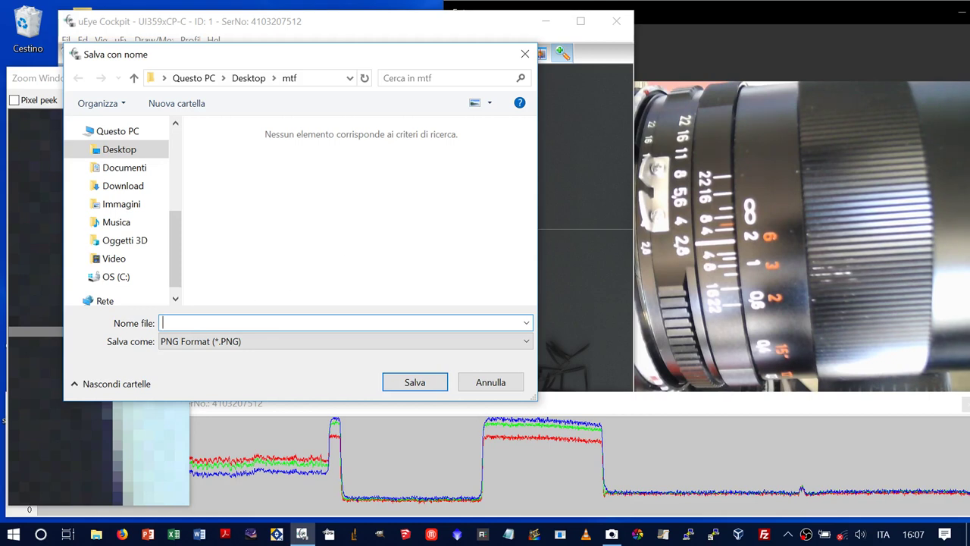
{"action": "type", "text": "a_28"}
{"action": "left_click", "coordinate": [414, 383]}
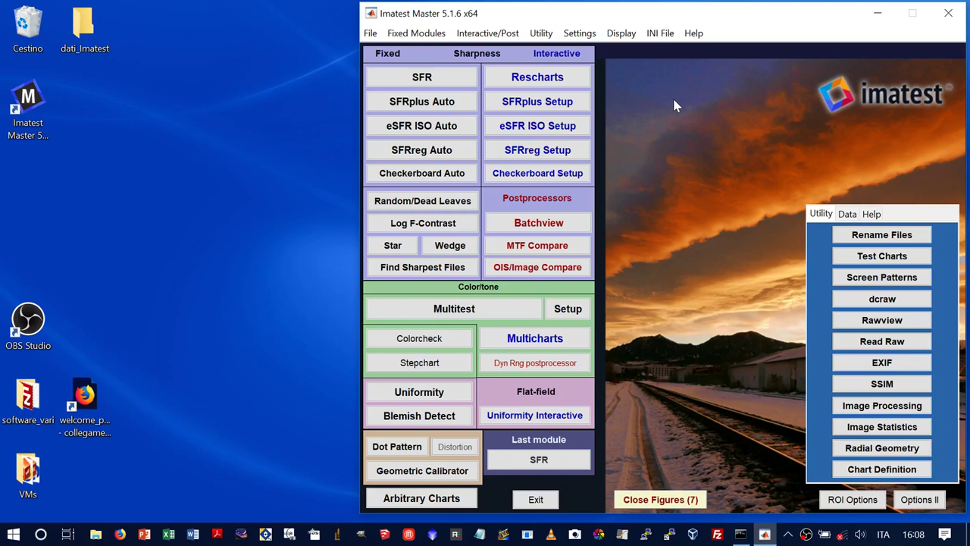
- Load a_28 into an Imatest SFR analysis, reusing the previous image's region of interest
{"action": "left_click", "coordinate": [440, 76]}
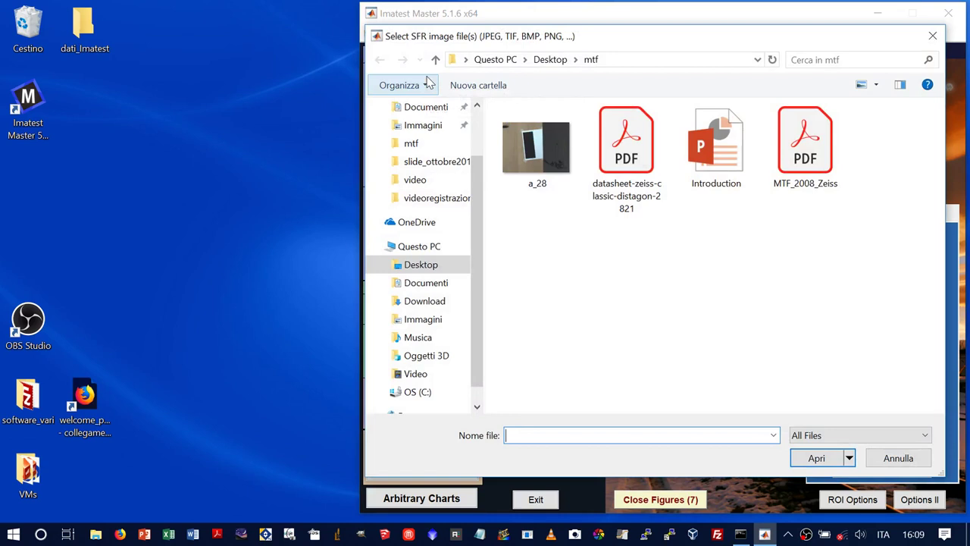
{"action": "left_click", "coordinate": [537, 137]}
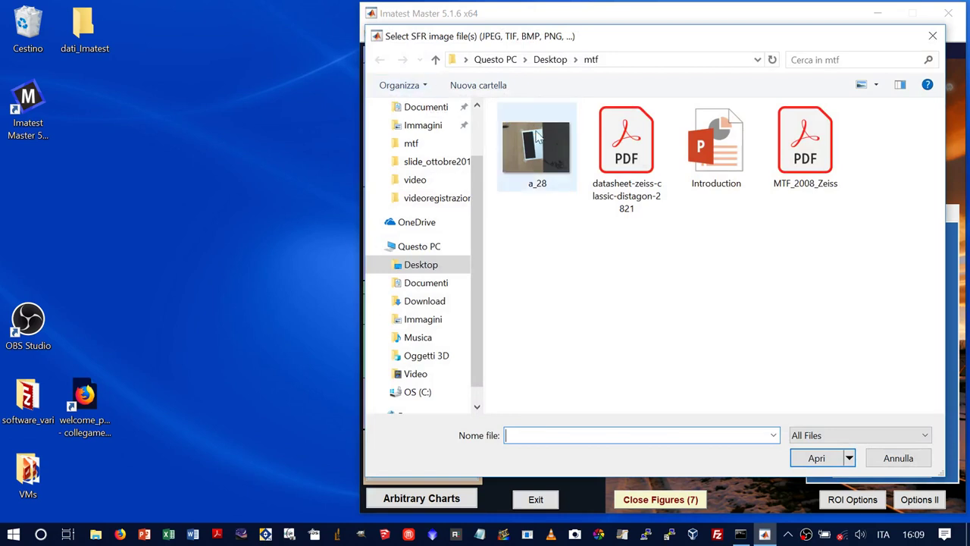
{"action": "left_click", "coordinate": [810, 458]}
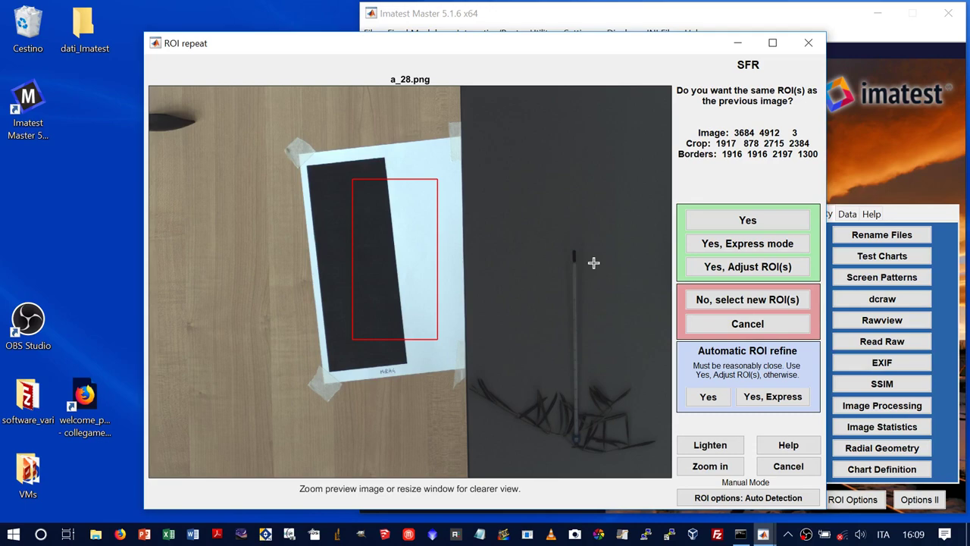
{"action": "left_click", "coordinate": [708, 220]}
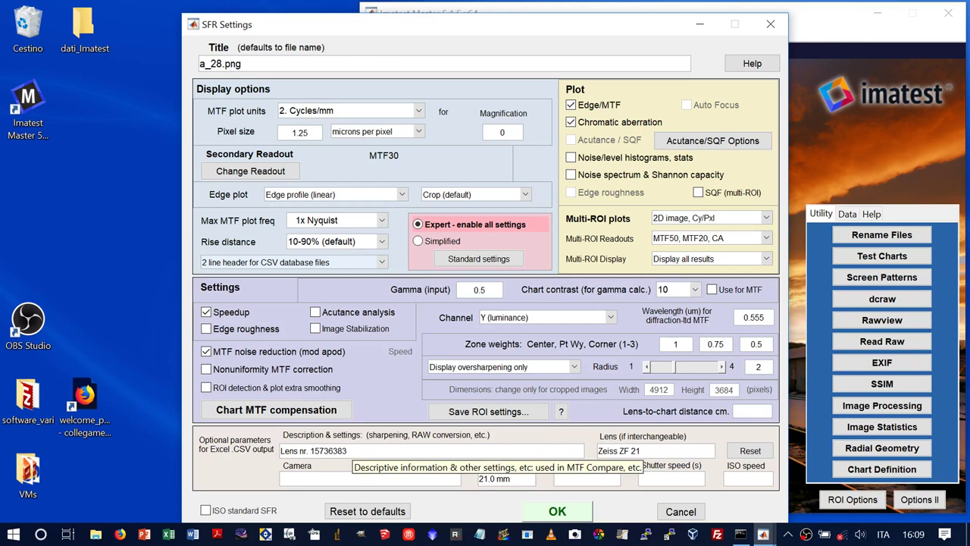
- Enter aperture 2.8 and camera EO-18112 in the SFR settings, and run the analysis without saving its results
{"action": "left_click", "coordinate": [555, 478]}
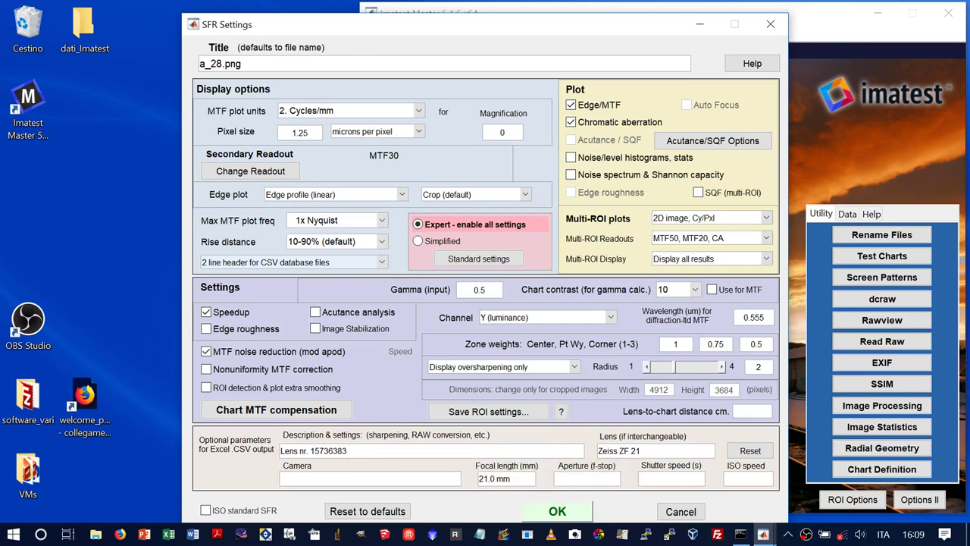
{"action": "type", "text": "2.8"}
{"action": "type", "text": "EO-181"}
{"action": "type", "text": "12"}
{"action": "left_click", "coordinate": [557, 512]}
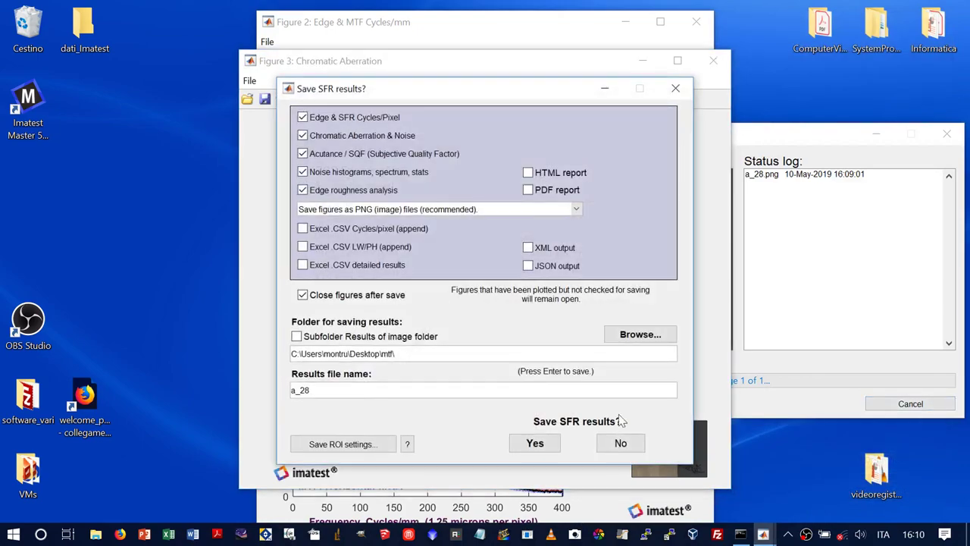
{"action": "left_click", "coordinate": [620, 444]}
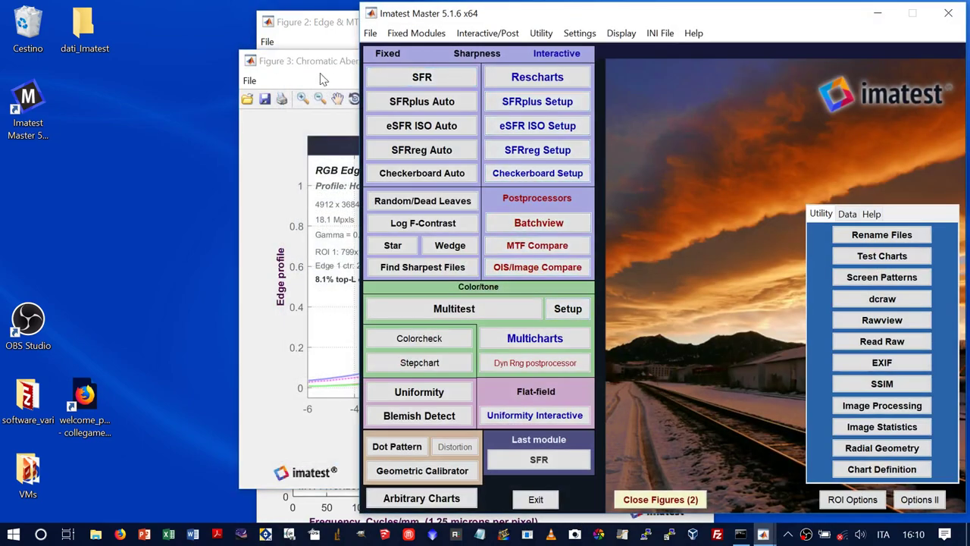
- Examine the RGB edge profile and the edge and MTF plots of a_28, and close the Chromatic Aberration figure
{"action": "left_click", "coordinate": [318, 69]}
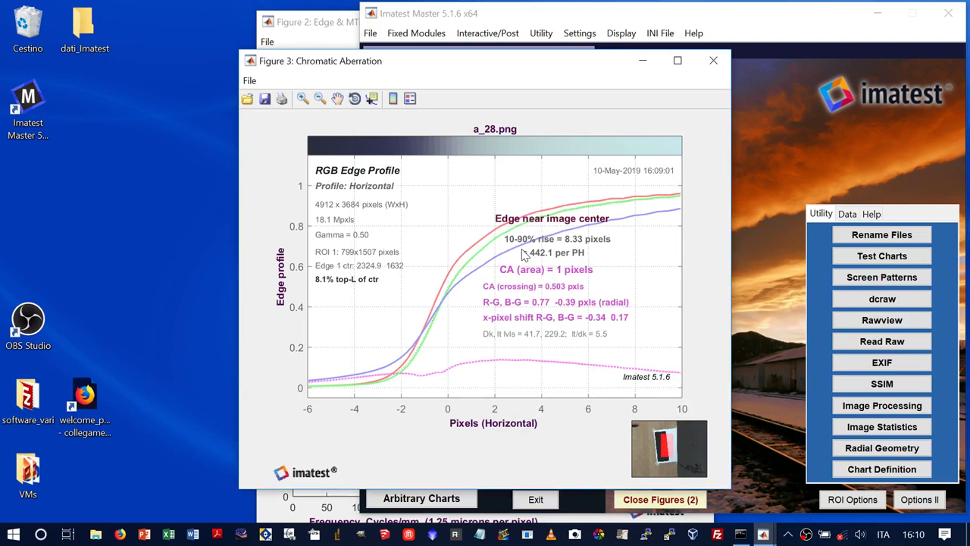
{"action": "left_click", "coordinate": [316, 21]}
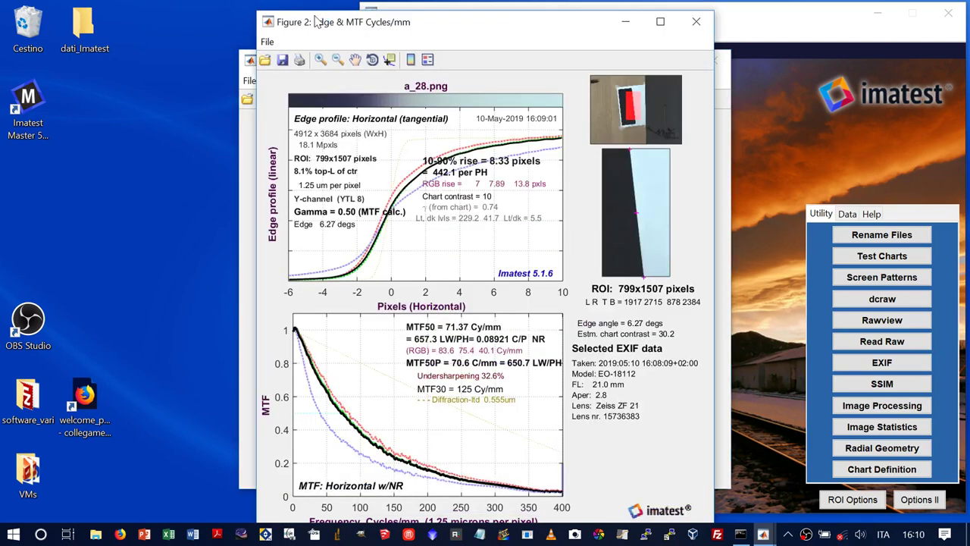
{"action": "left_click_drag", "start_coordinate": [375, 22], "coordinate": [165, 17]}
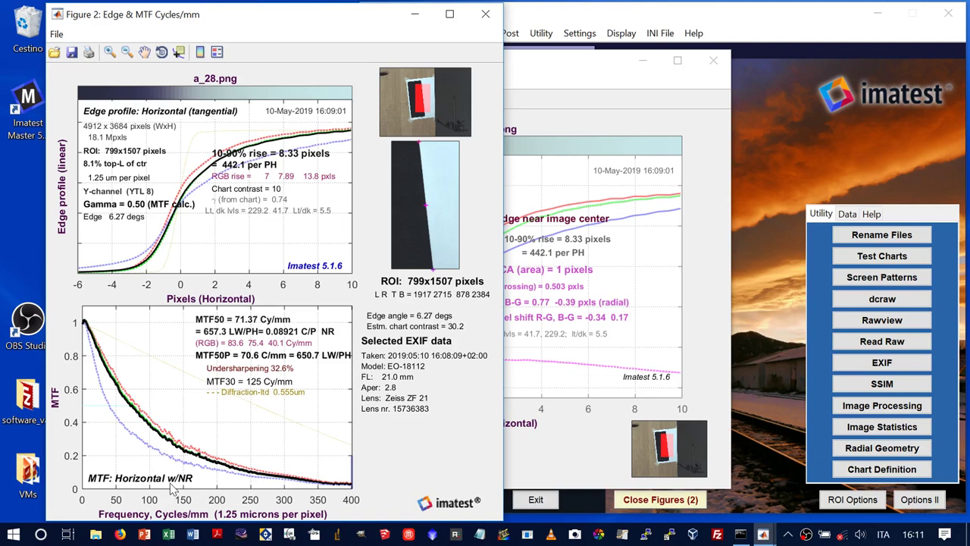
{"action": "left_click", "coordinate": [582, 66]}
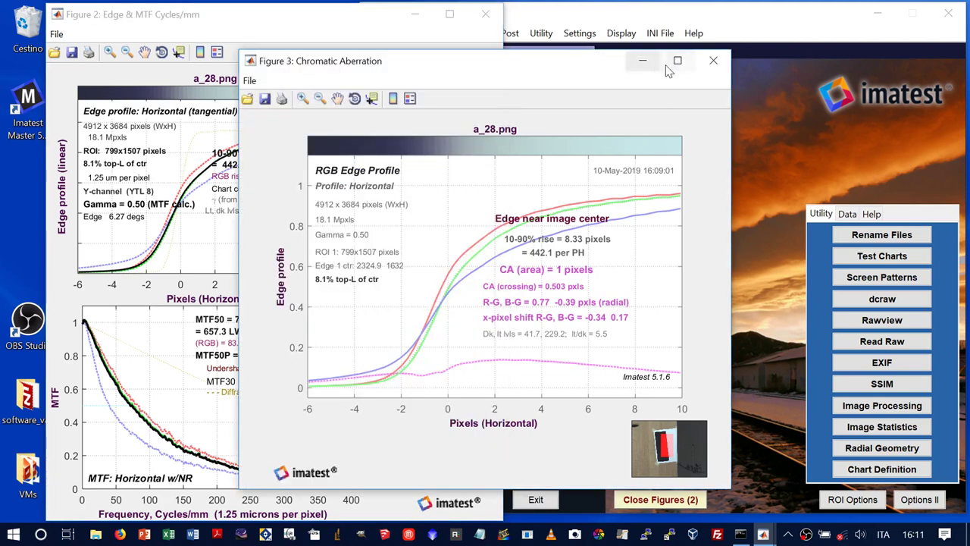
{"action": "left_click", "coordinate": [713, 61]}
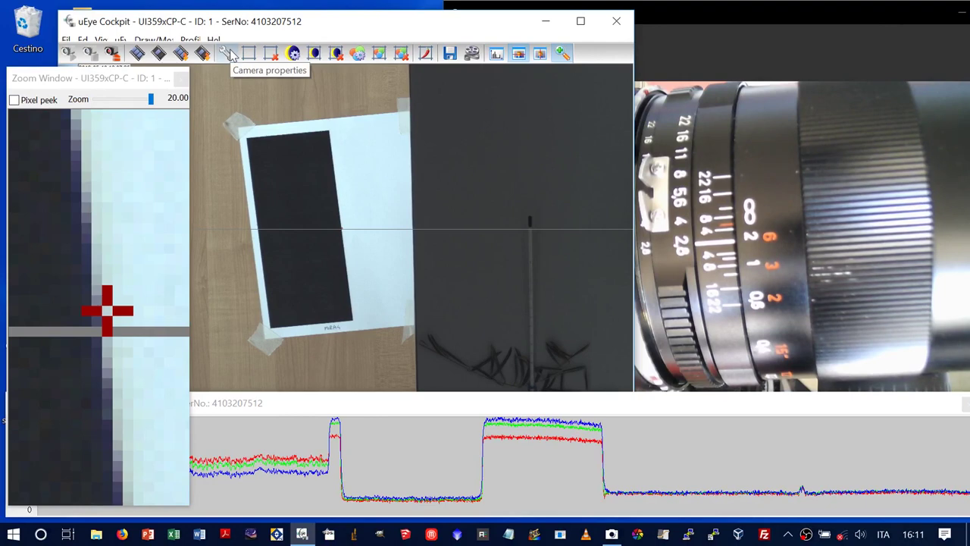
- Turn on the camera's edge enhancement with factor 9 and restart the live video in uEye Cockpit
{"action": "left_click", "coordinate": [230, 53]}
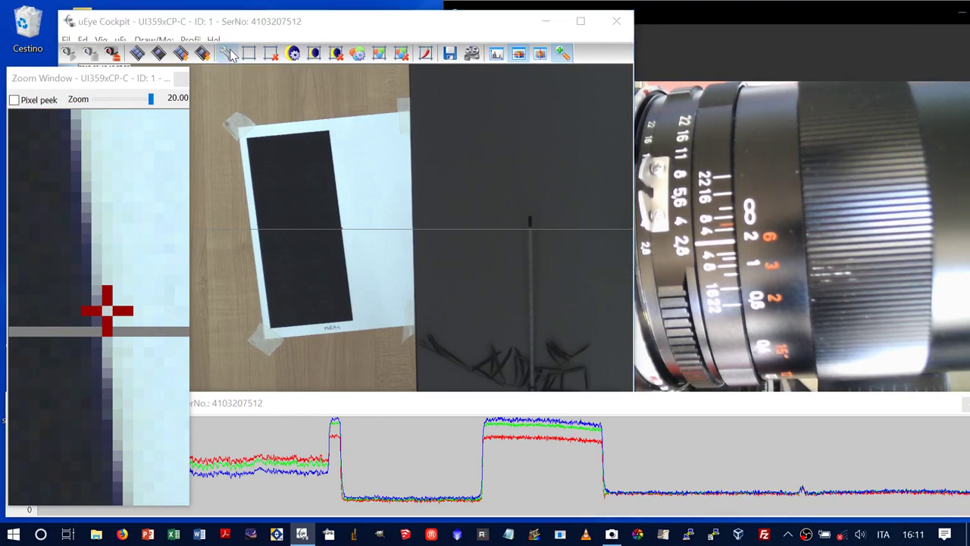
{"action": "left_click", "coordinate": [479, 34]}
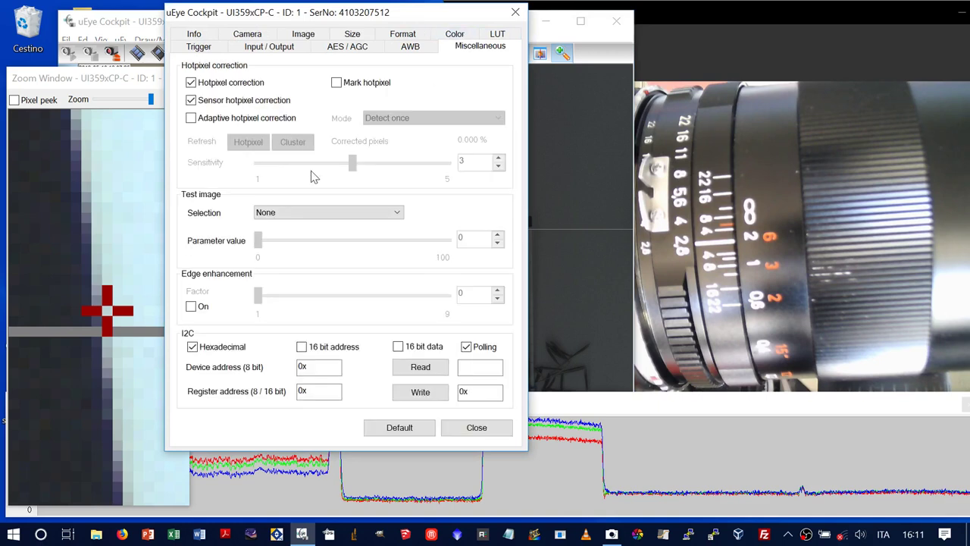
{"action": "left_click", "coordinate": [191, 308]}
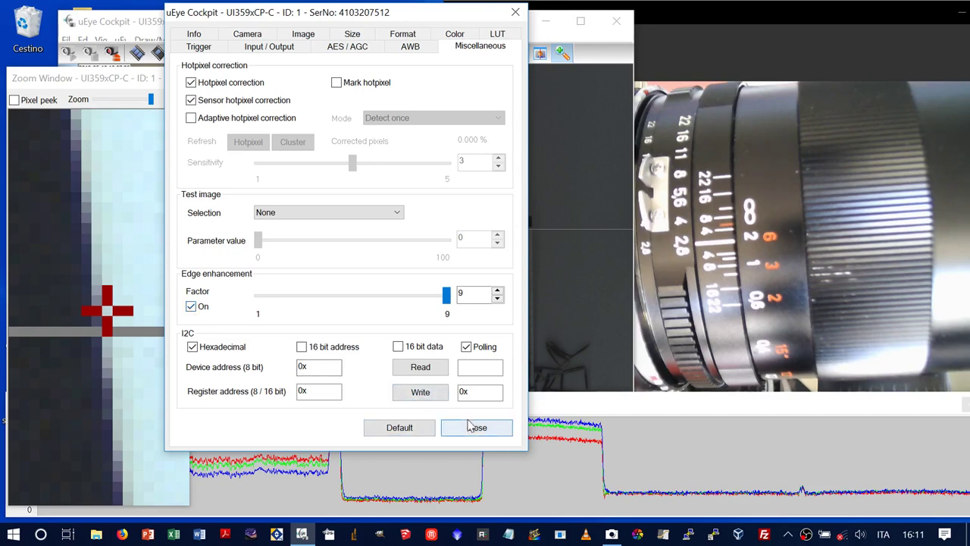
{"action": "left_click", "coordinate": [464, 428]}
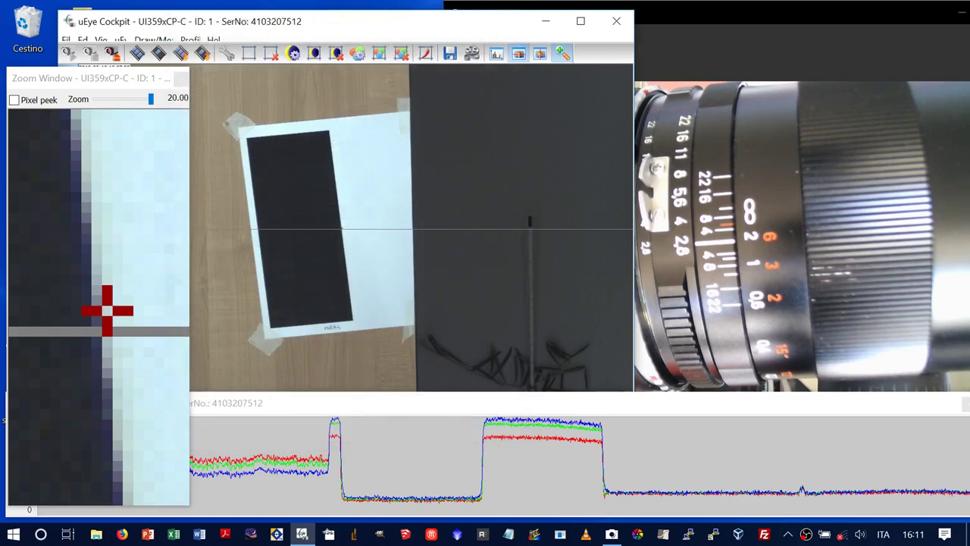
{"action": "left_click", "coordinate": [139, 57]}
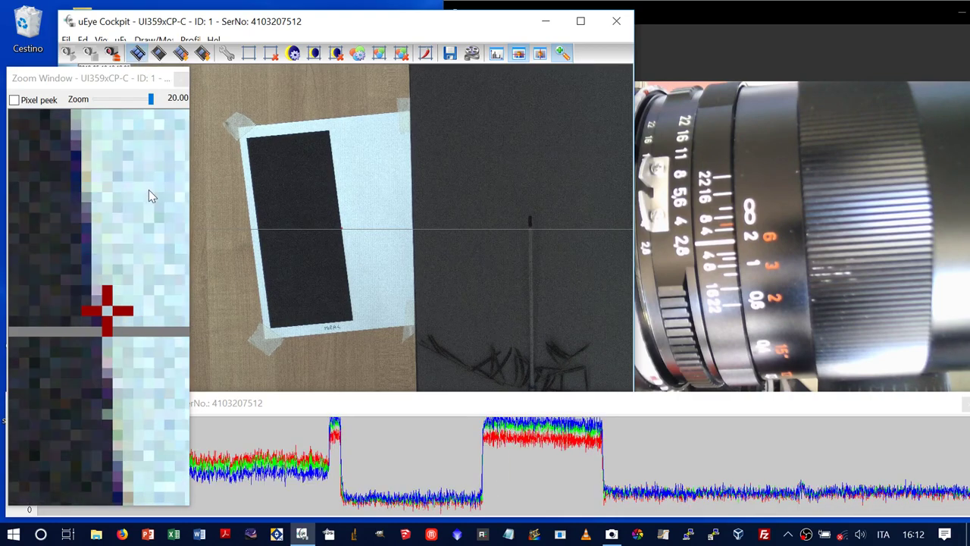
- Reduce the camera's exposure time to 99.323 ms and close the camera properties
{"action": "left_click", "coordinate": [226, 54]}
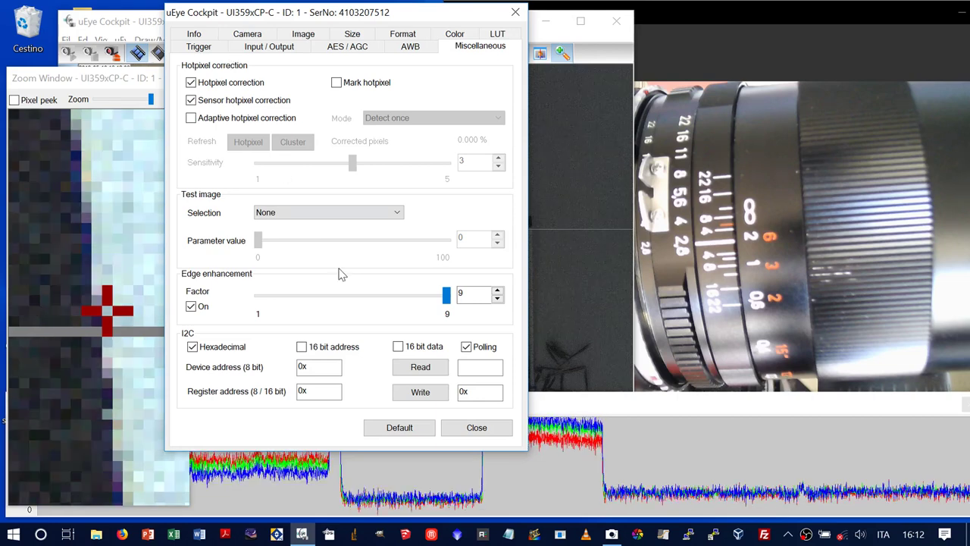
{"action": "left_click", "coordinate": [247, 34]}
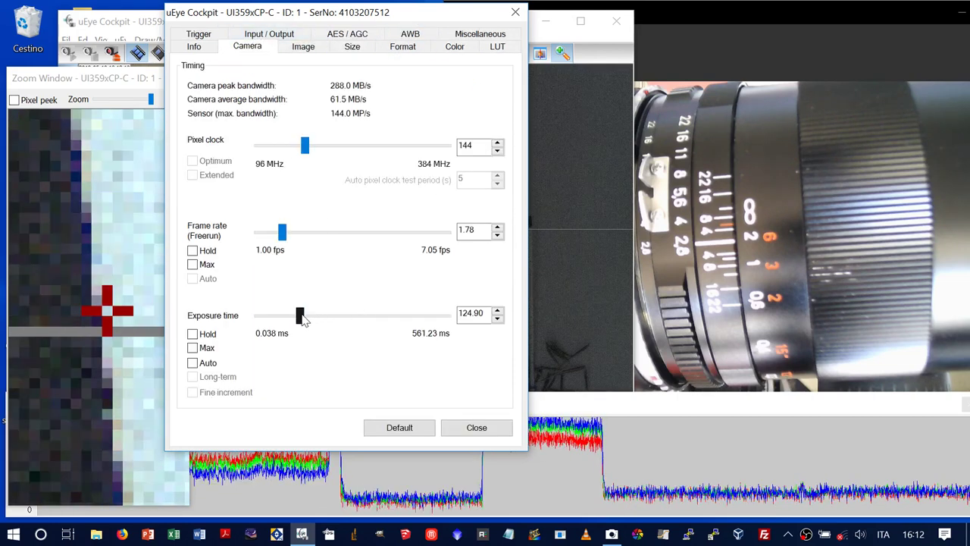
{"action": "left_click_drag", "start_coordinate": [301, 316], "coordinate": [296, 323]}
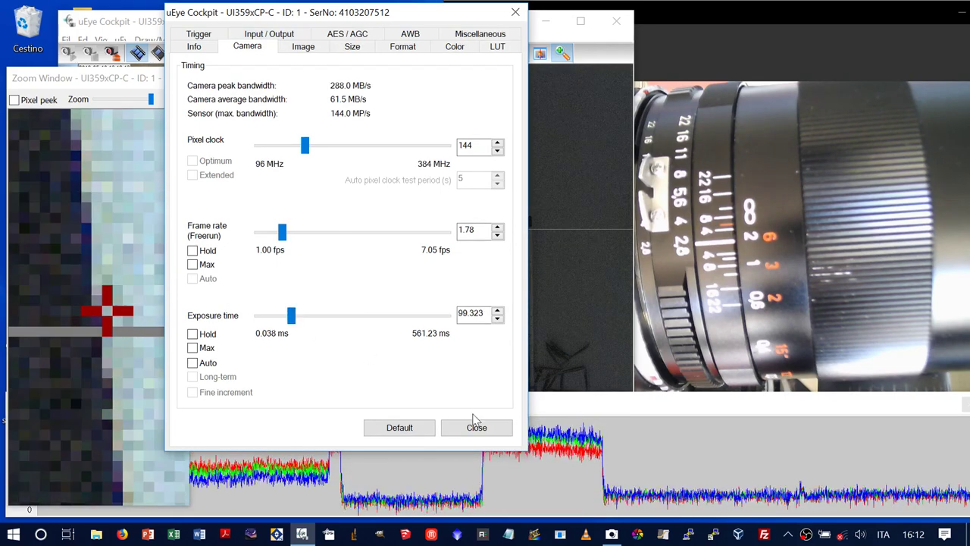
{"action": "left_click", "coordinate": [474, 427]}
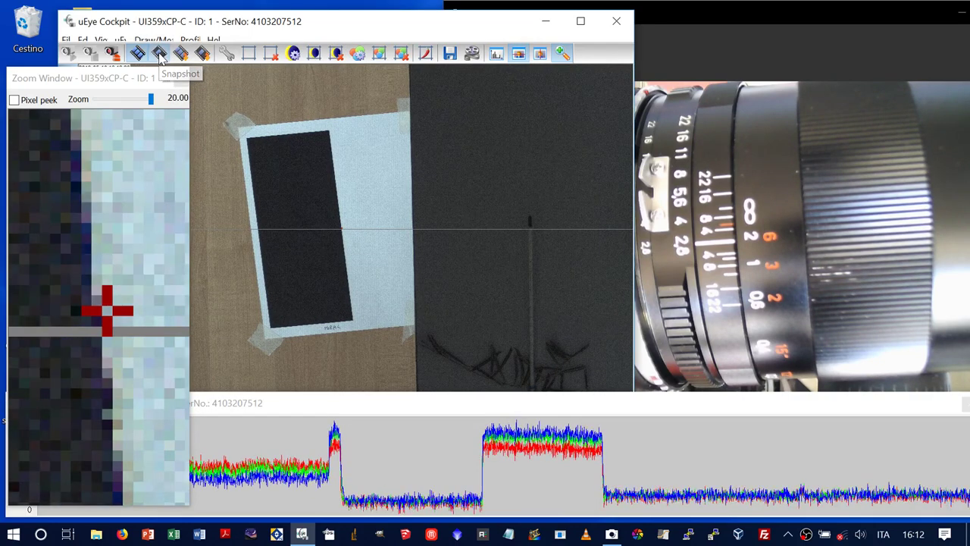
- Save the edge-enhanced camera image as a PNG named a_usm_28 in the mtf folder
{"action": "left_click", "coordinate": [67, 41]}
{"action": "left_click", "coordinate": [88, 68]}
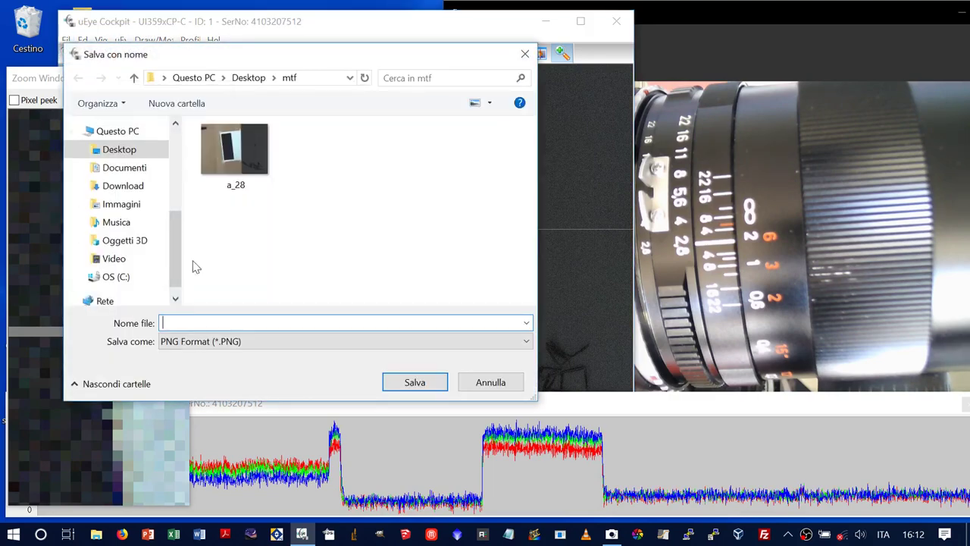
{"action": "type", "text": "a_"}
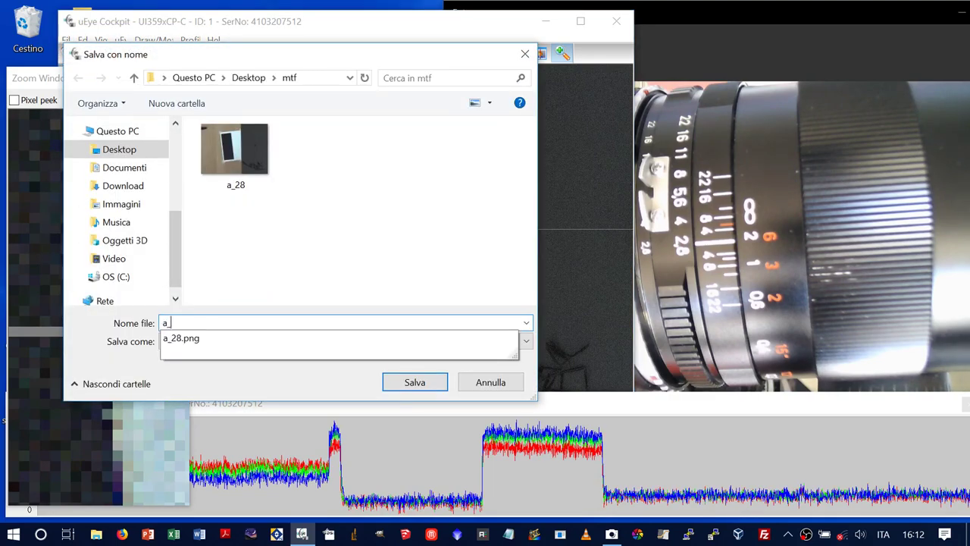
{"action": "type", "text": "usm"}
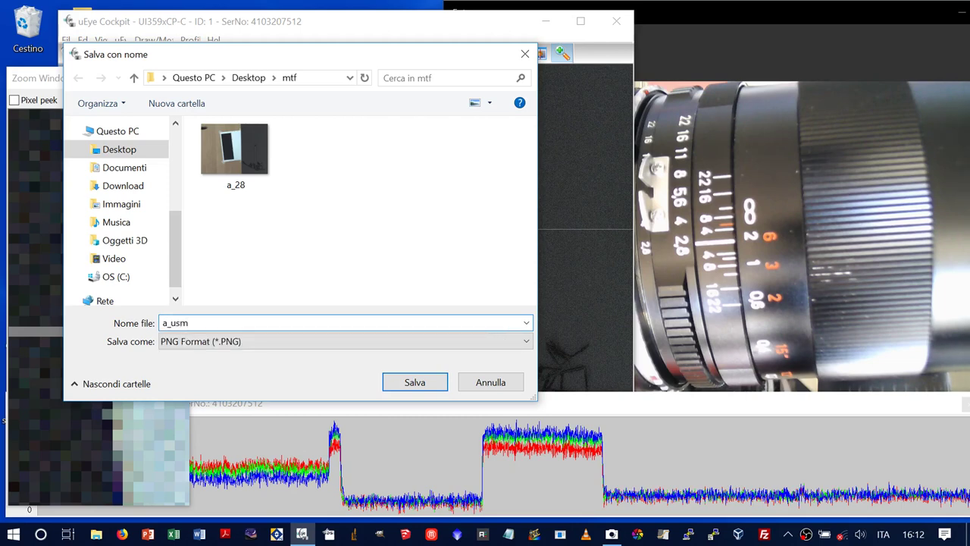
{"action": "type", "text": "_28"}
{"action": "left_click", "coordinate": [401, 383]}
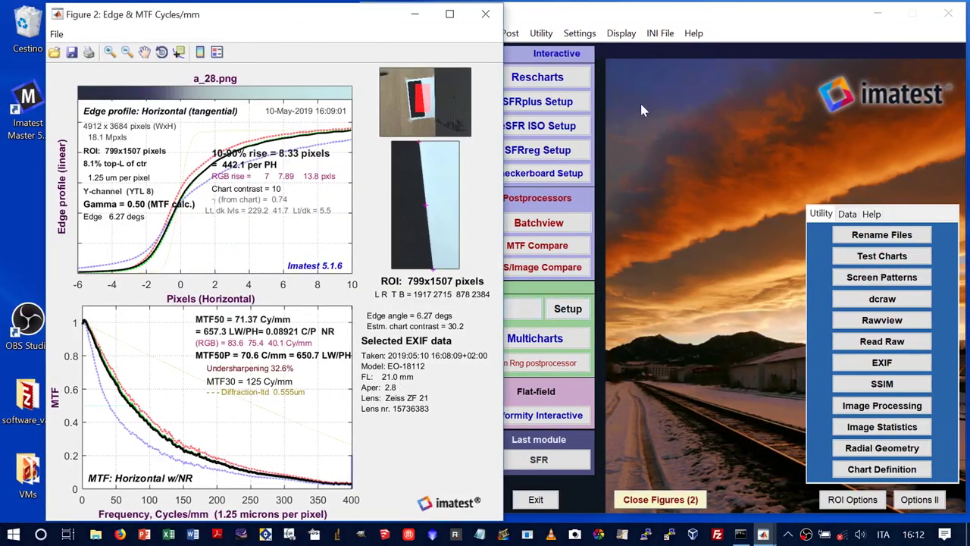
- Load the edge-enhanced image a_usm_28 into a new Imatest SFR analysis
{"action": "left_click", "coordinate": [462, 78]}
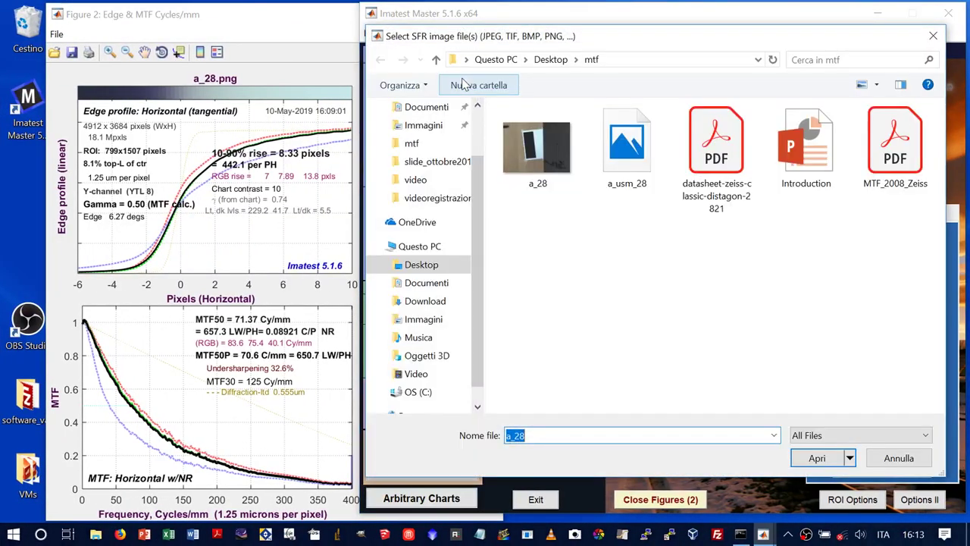
{"action": "left_click", "coordinate": [629, 151]}
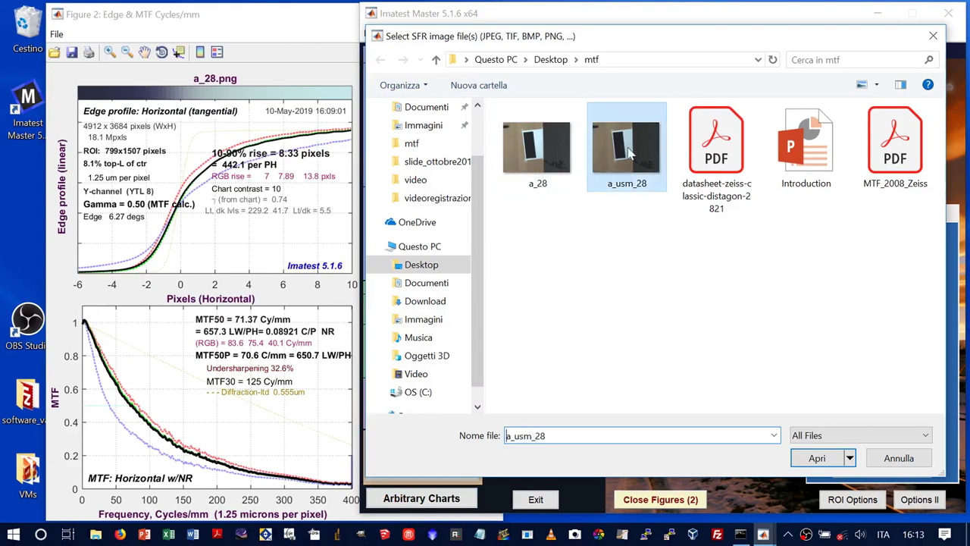
{"action": "left_click", "coordinate": [823, 459]}
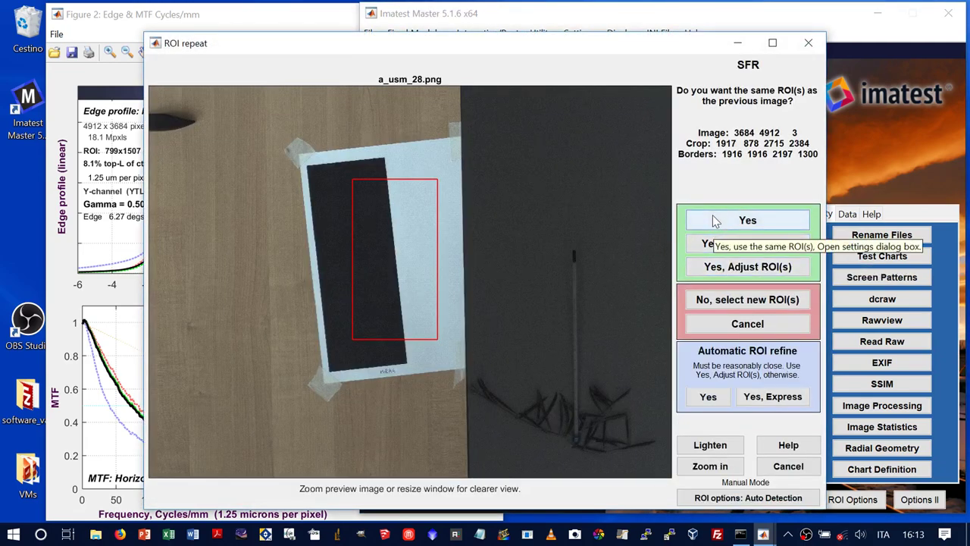
- Run the SFR analysis of a_usm_28 with the previous image's ROI and an aperture of 2.8, without saving the results
{"action": "left_click", "coordinate": [713, 215]}
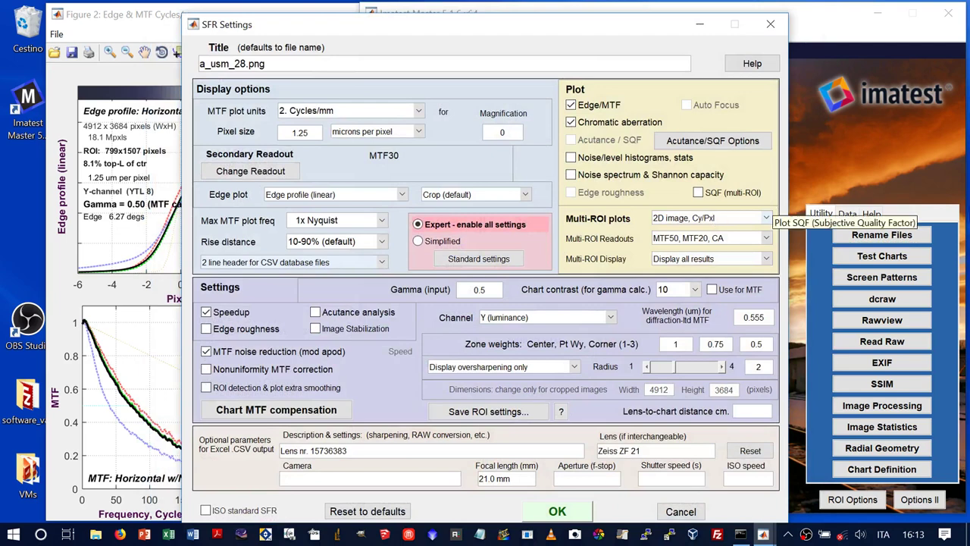
{"action": "left_click", "coordinate": [556, 478]}
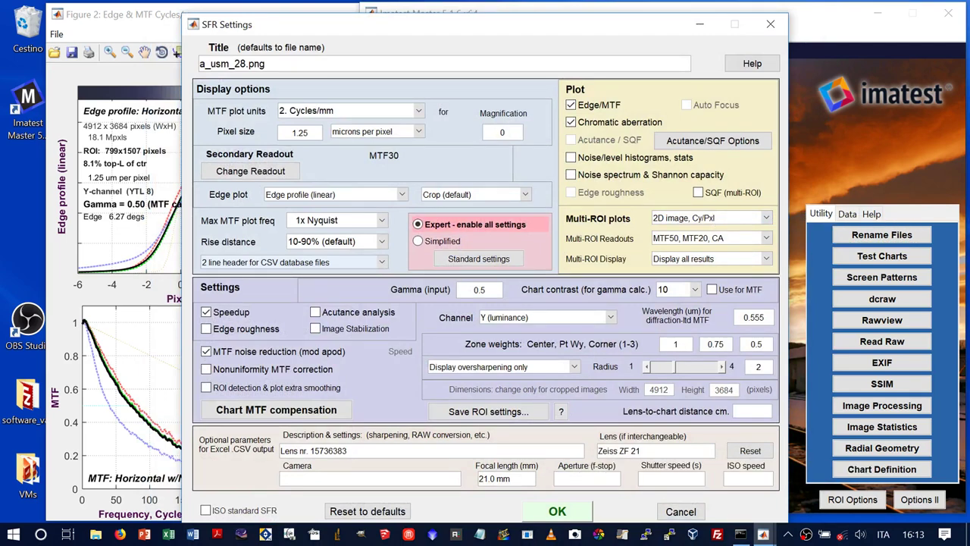
{"action": "type", "text": "2.8"}
{"action": "left_click", "coordinate": [546, 513]}
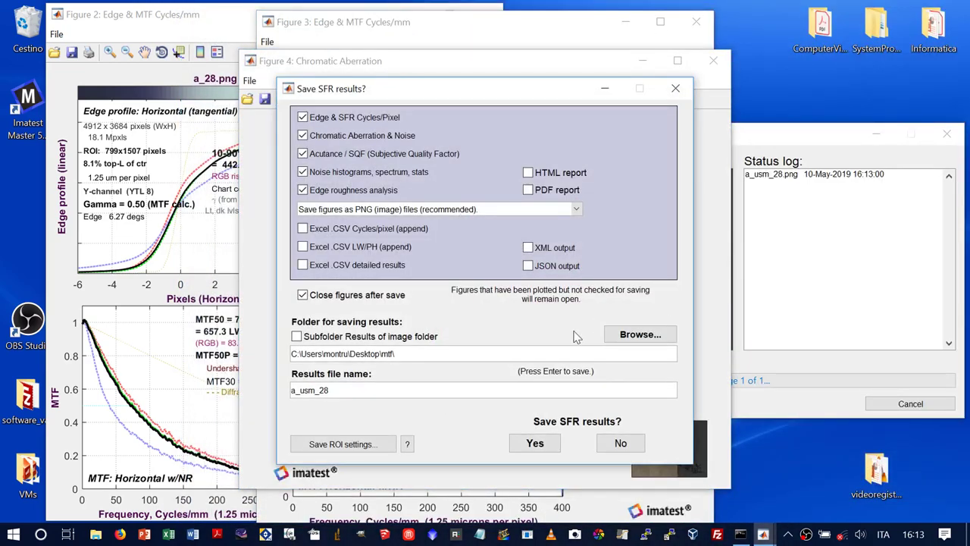
{"action": "left_click", "coordinate": [619, 442]}
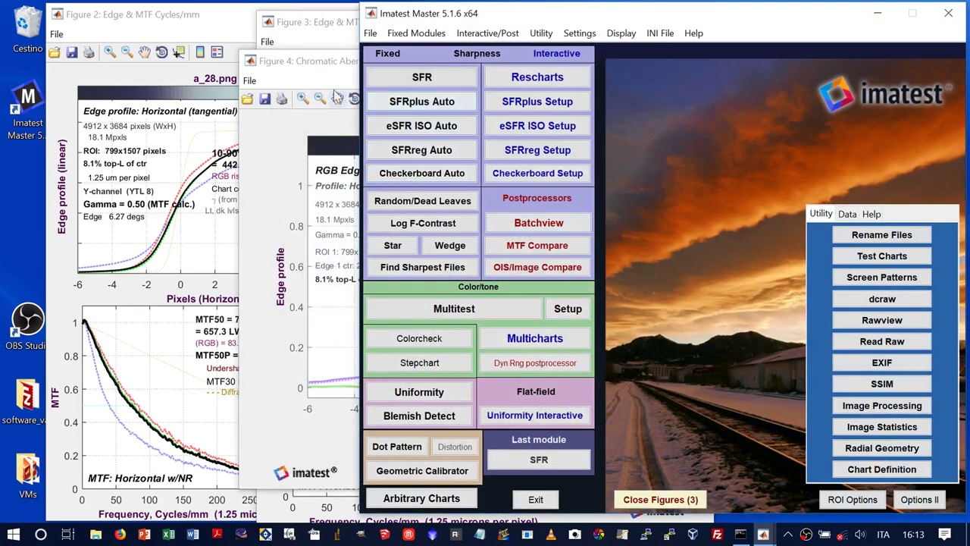
- Close the Chromatic Aberration figure and place the a_usm_28 Edge & MTF figure beside the a_28 one for comparison
{"action": "left_click", "coordinate": [317, 61]}
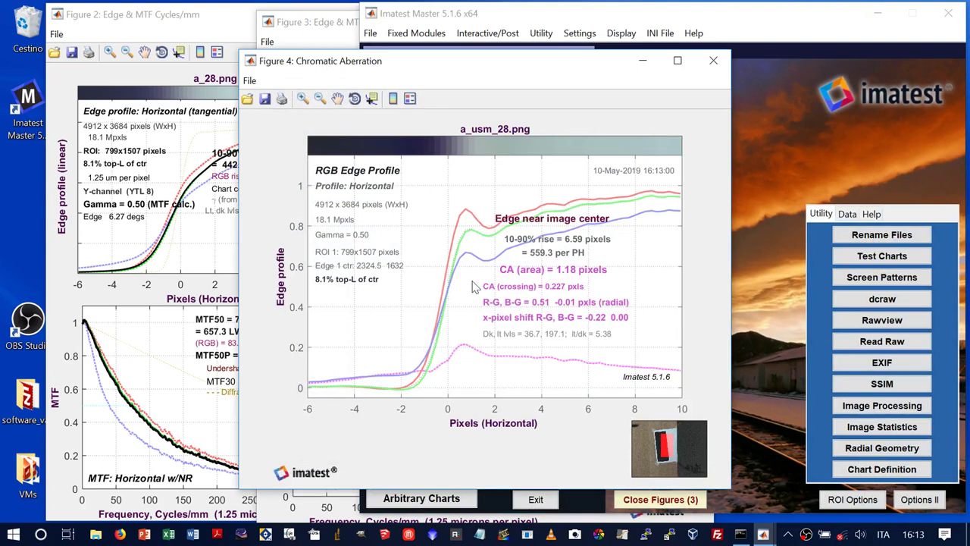
{"action": "left_click", "coordinate": [713, 66]}
{"action": "left_click", "coordinate": [320, 149]}
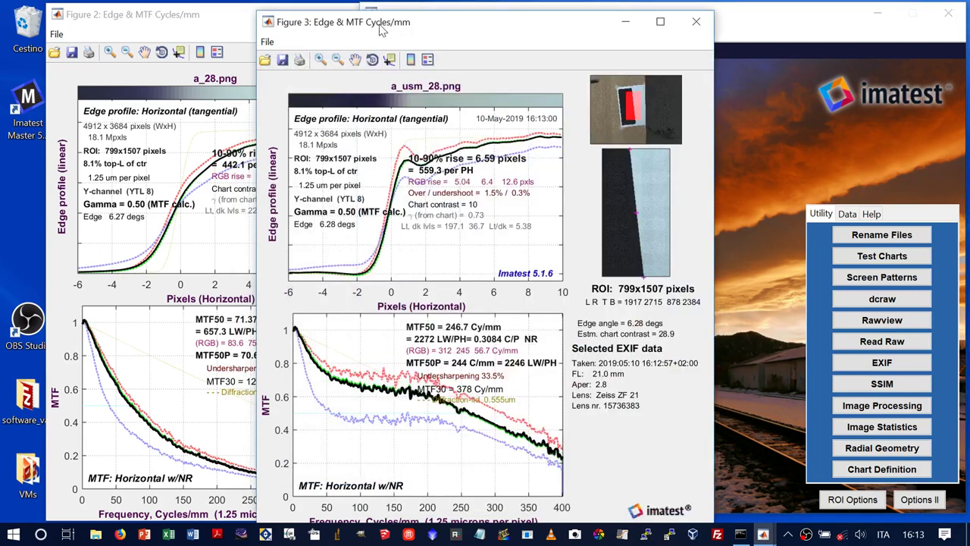
{"action": "left_click_drag", "start_coordinate": [383, 28], "coordinate": [519, 23]}
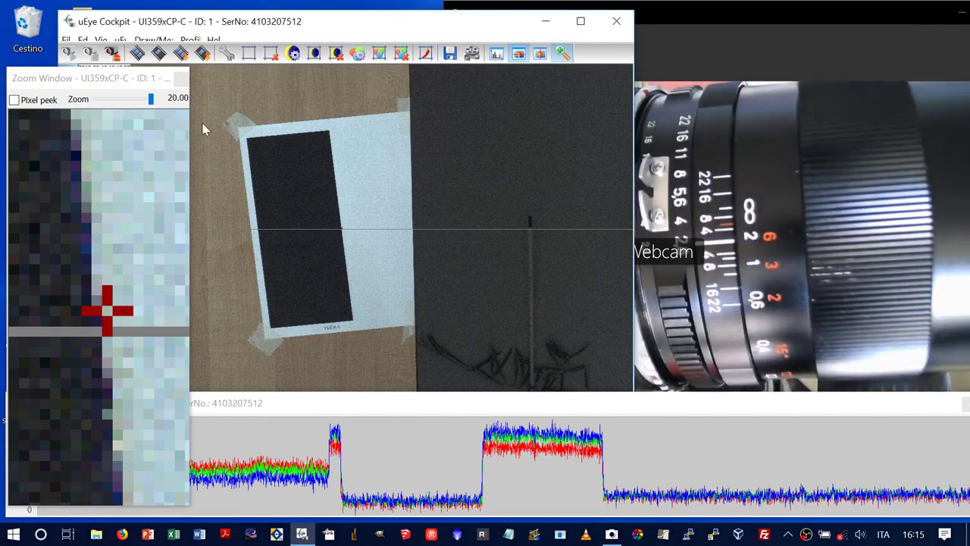
- Turn off the edge enhancement in the camera properties of uEye Cockpit
{"action": "left_click", "coordinate": [226, 53]}
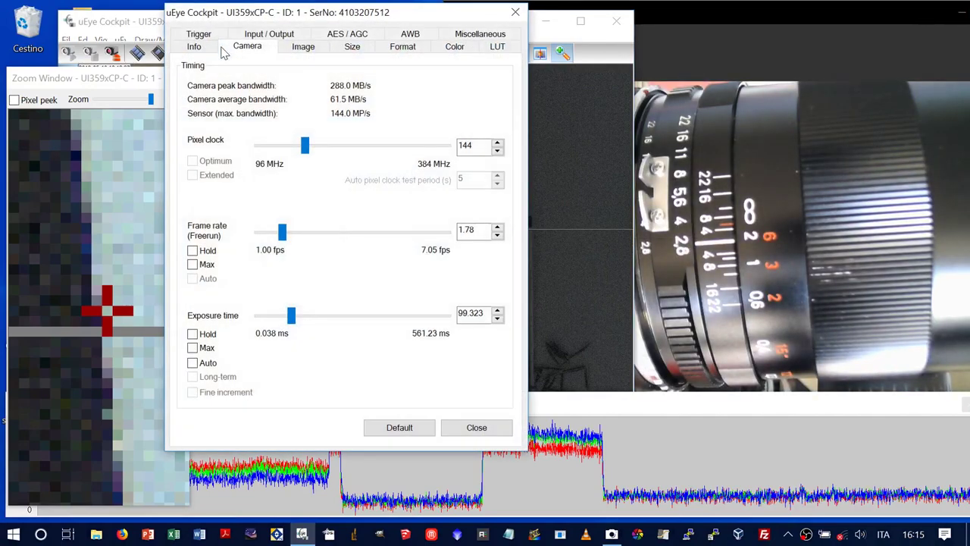
{"action": "left_click", "coordinate": [481, 35]}
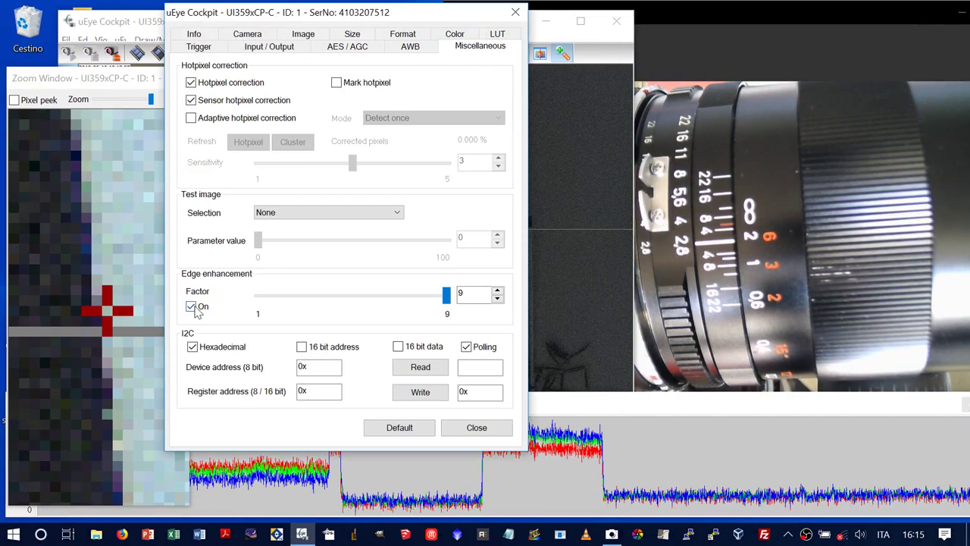
{"action": "left_click", "coordinate": [193, 309]}
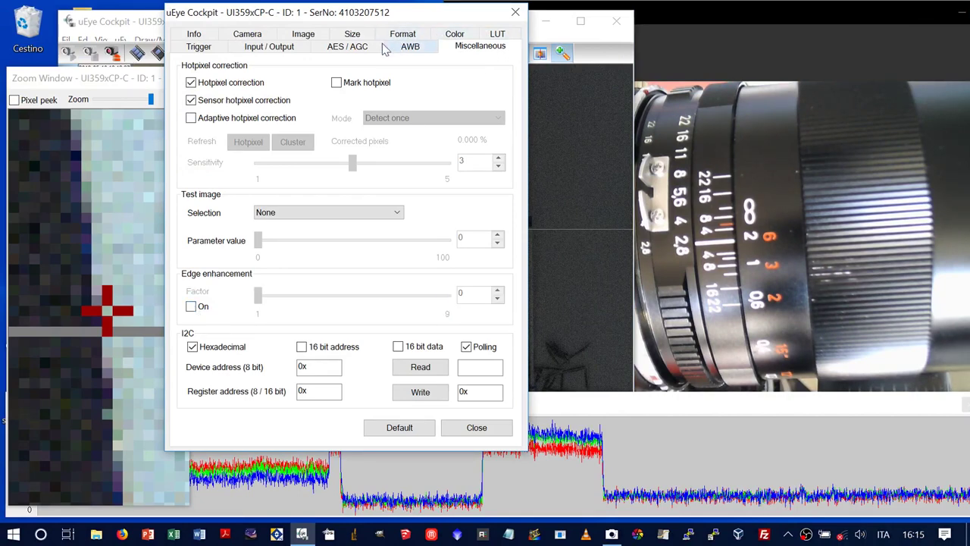
- Set the camera's pixel format to Sensor raw 12 and restart the live video
{"action": "left_click", "coordinate": [357, 35]}
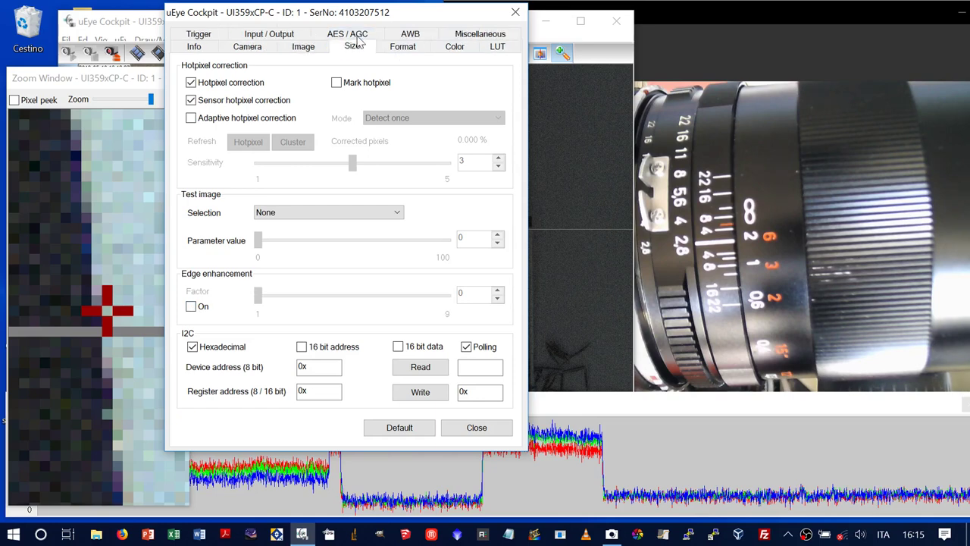
{"action": "left_click", "coordinate": [408, 47]}
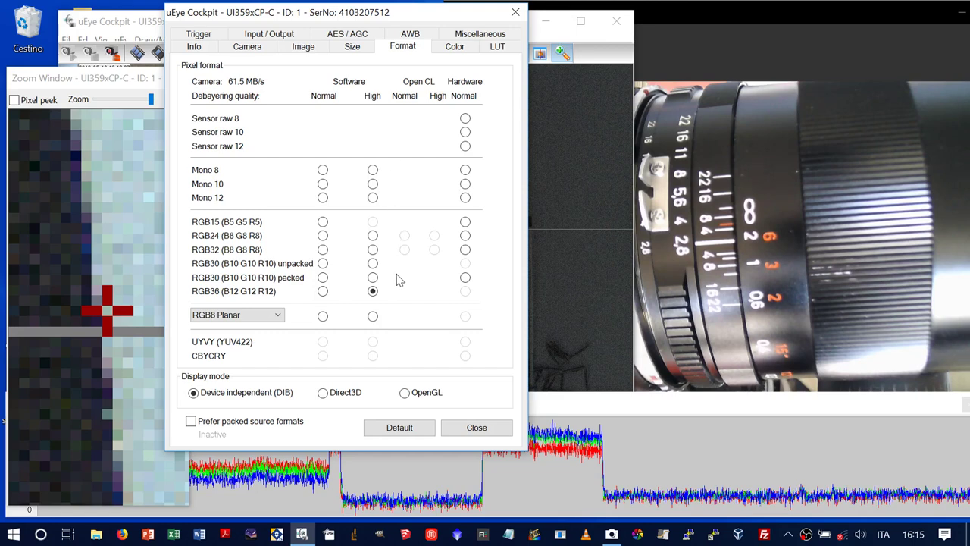
{"action": "left_click", "coordinate": [465, 146]}
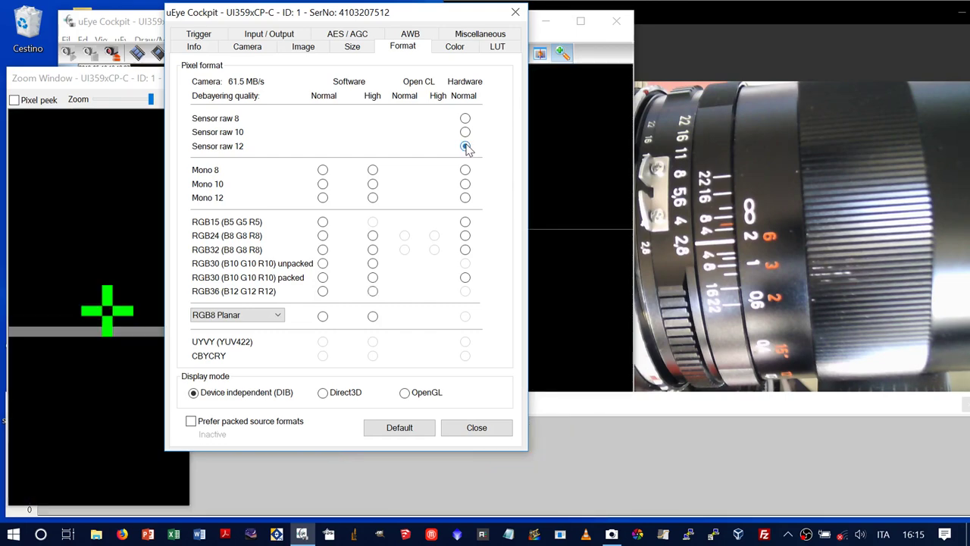
{"action": "left_click", "coordinate": [476, 427]}
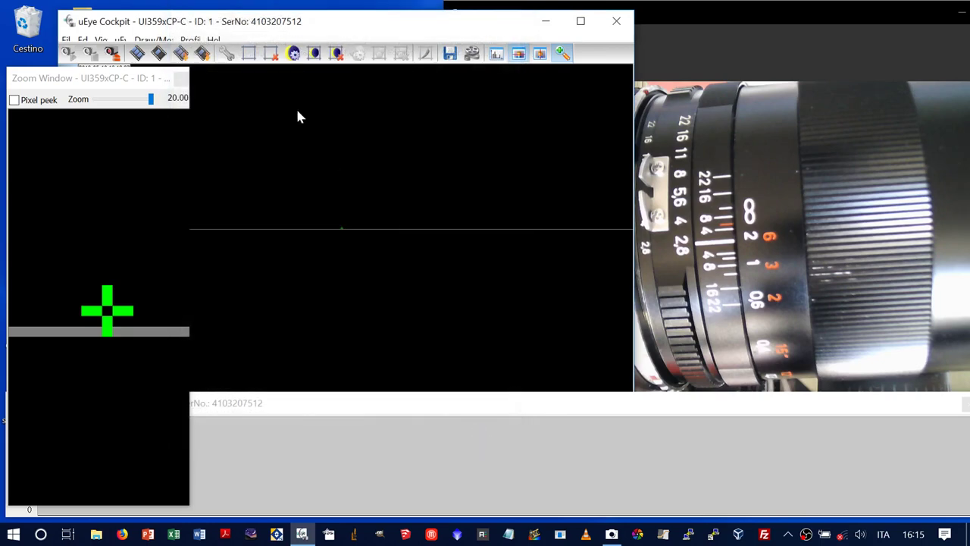
{"action": "left_click", "coordinate": [139, 54]}
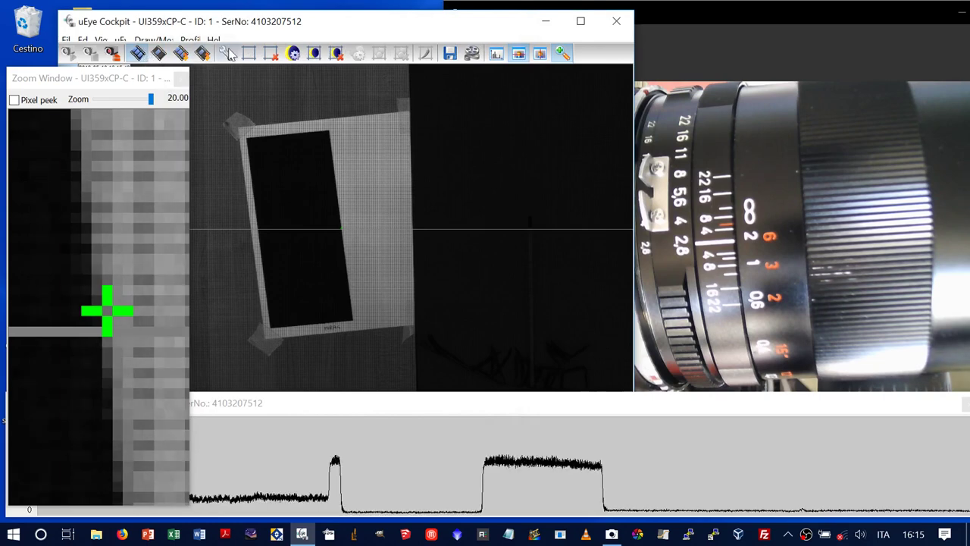
- Increase the camera's exposure time to 153.49 ms and check the line profile and the zoomed edge
{"action": "left_click", "coordinate": [230, 54]}
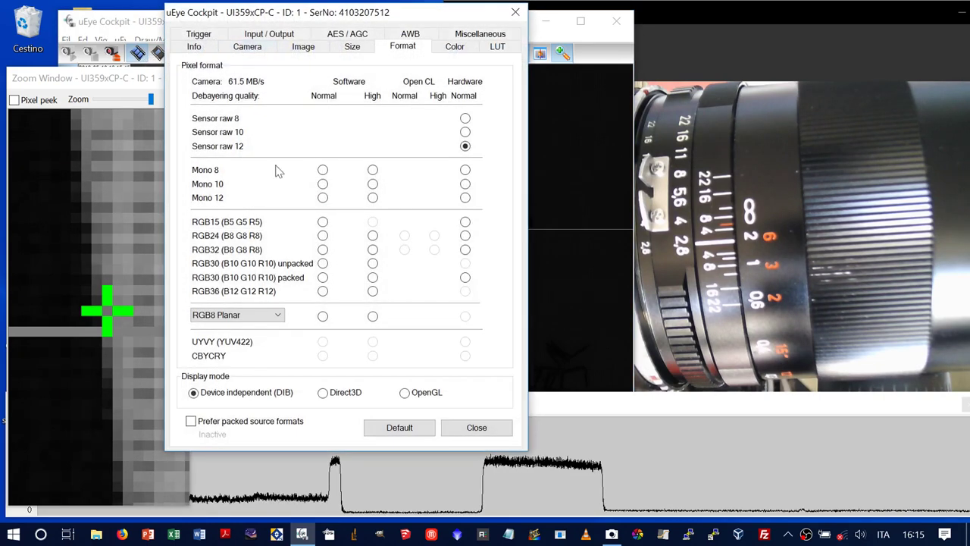
{"action": "left_click", "coordinate": [261, 50]}
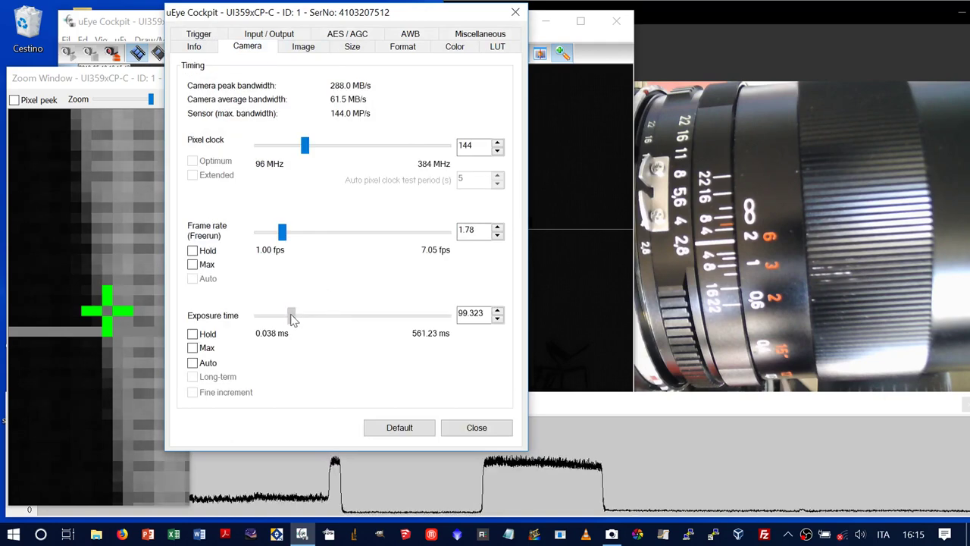
{"action": "left_click_drag", "start_coordinate": [291, 316], "coordinate": [310, 325]}
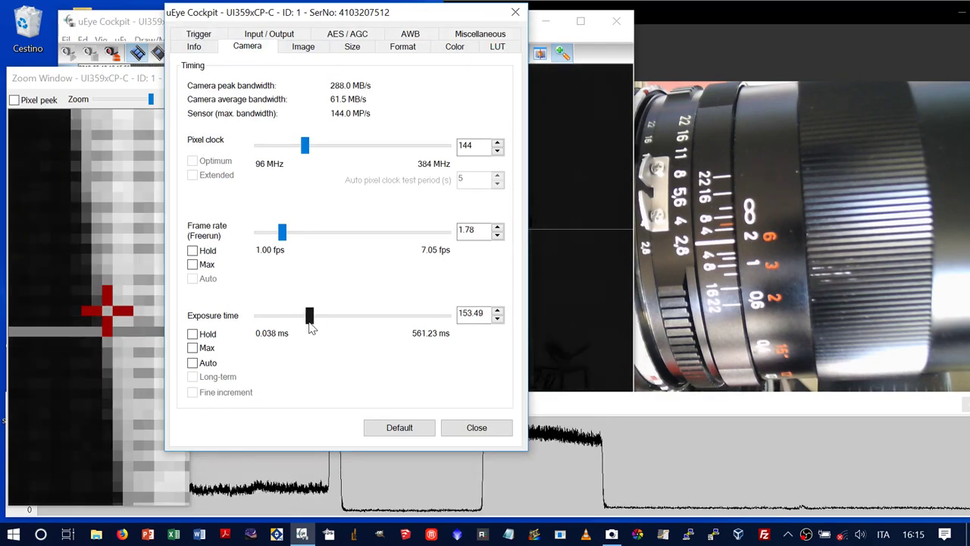
{"action": "left_click", "coordinate": [458, 429]}
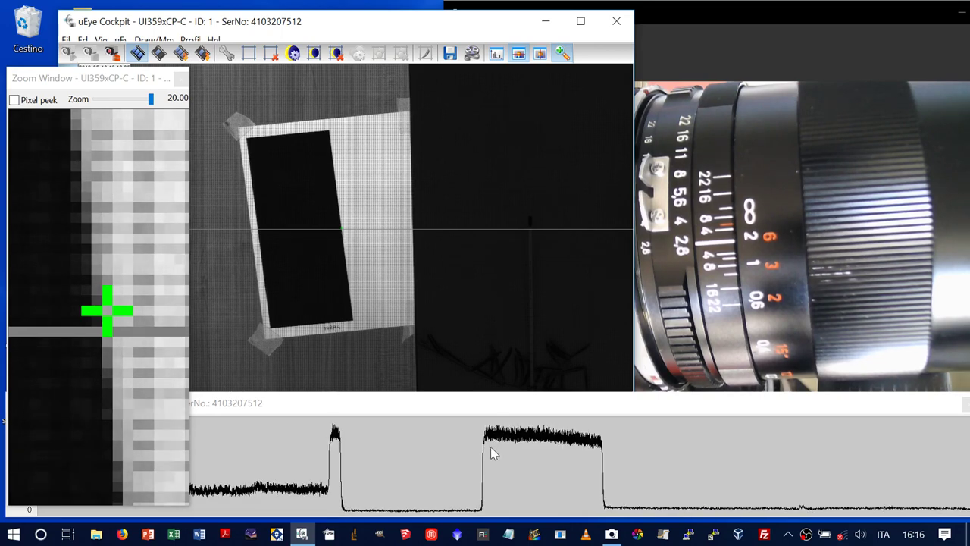
{"action": "left_click", "coordinate": [413, 409]}
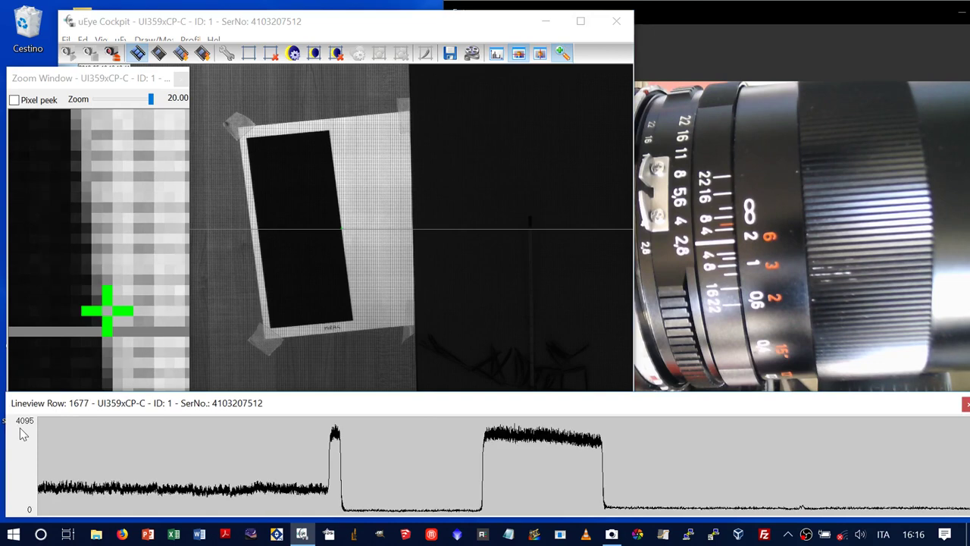
{"action": "left_click", "coordinate": [96, 78]}
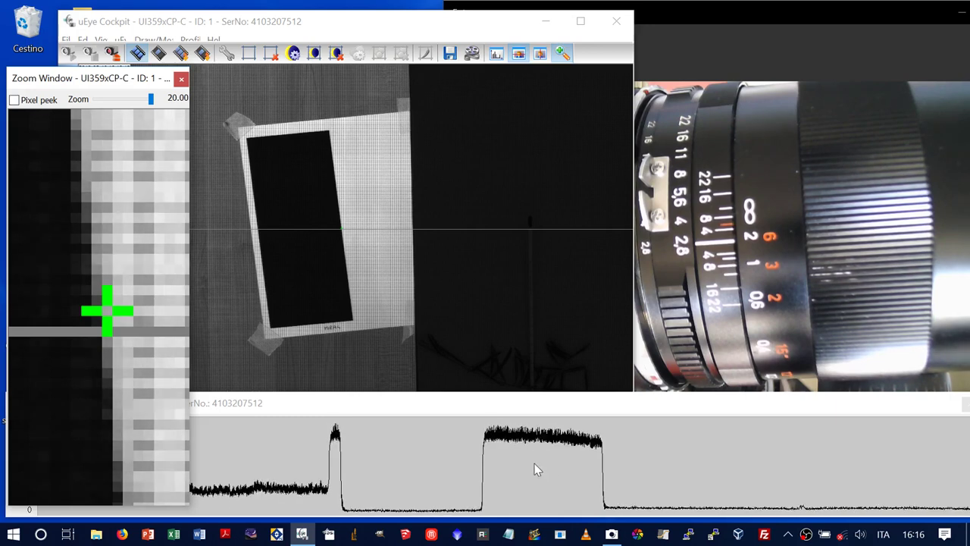
- Save the raw camera image as a PNG named a_raw_28 in the mtf folder
{"action": "left_click", "coordinate": [329, 28]}
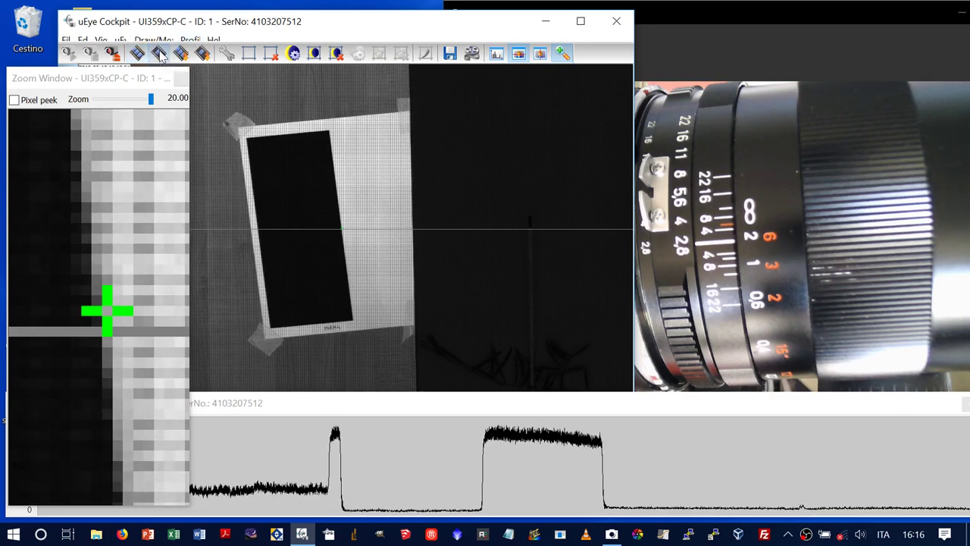
{"action": "left_click", "coordinate": [66, 40]}
{"action": "left_click", "coordinate": [99, 67]}
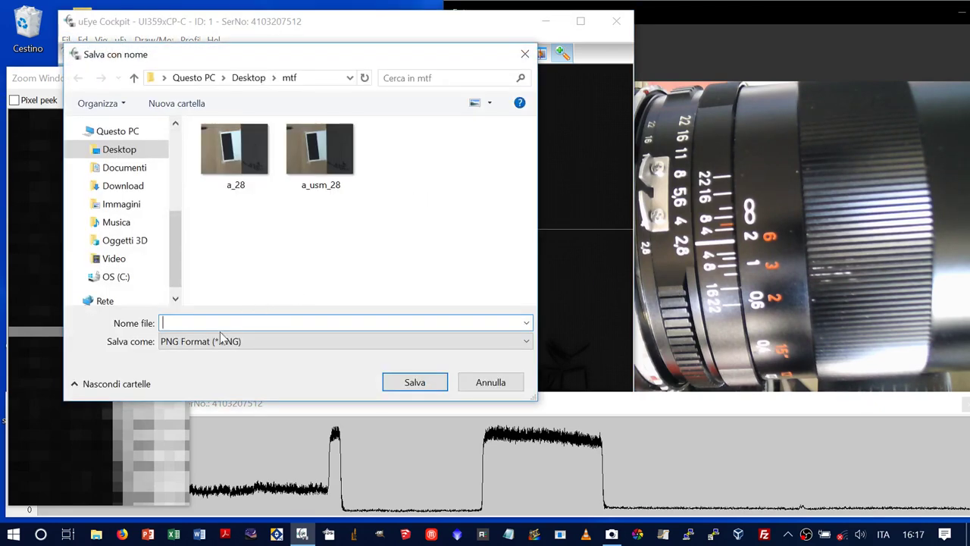
{"action": "type", "text": "a_"}
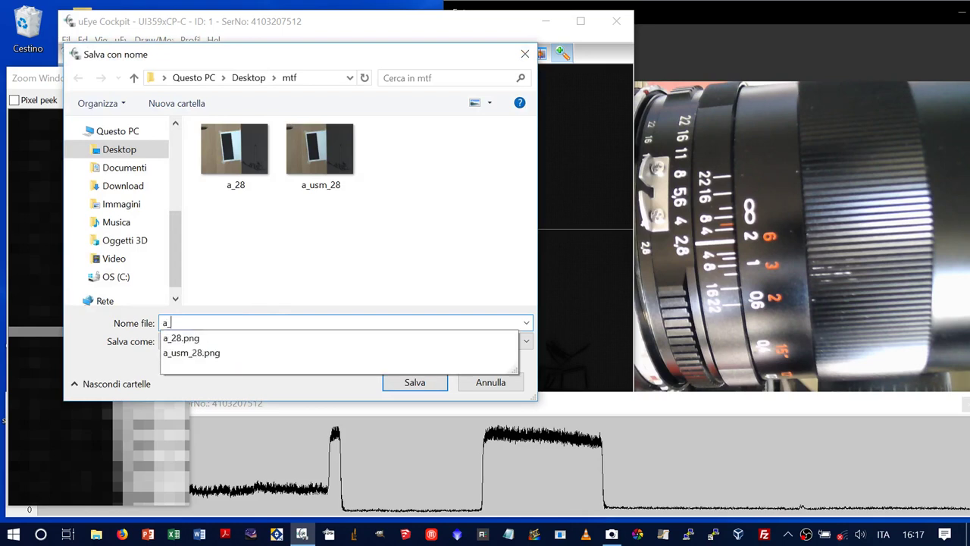
{"action": "type", "text": "raw"}
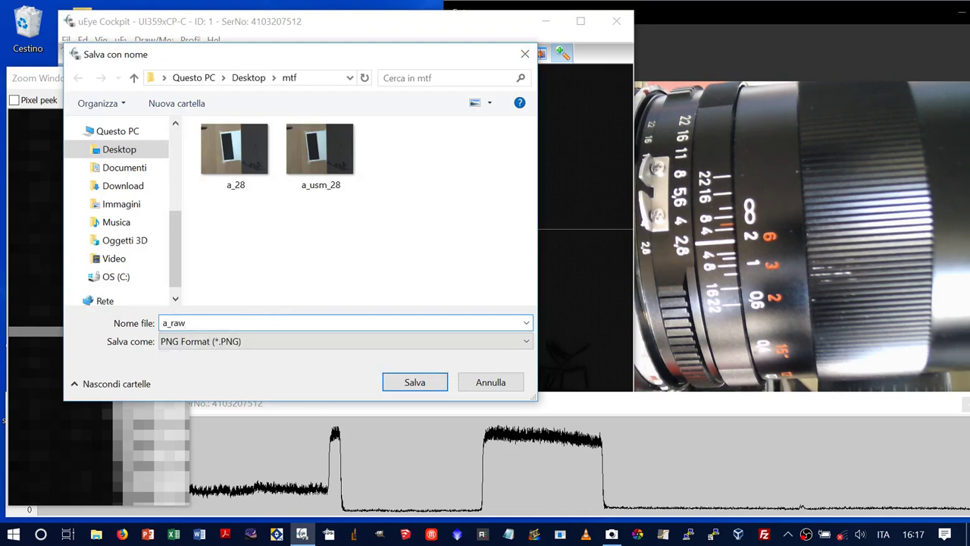
{"action": "type", "text": "_28"}
{"action": "left_click", "coordinate": [405, 384]}
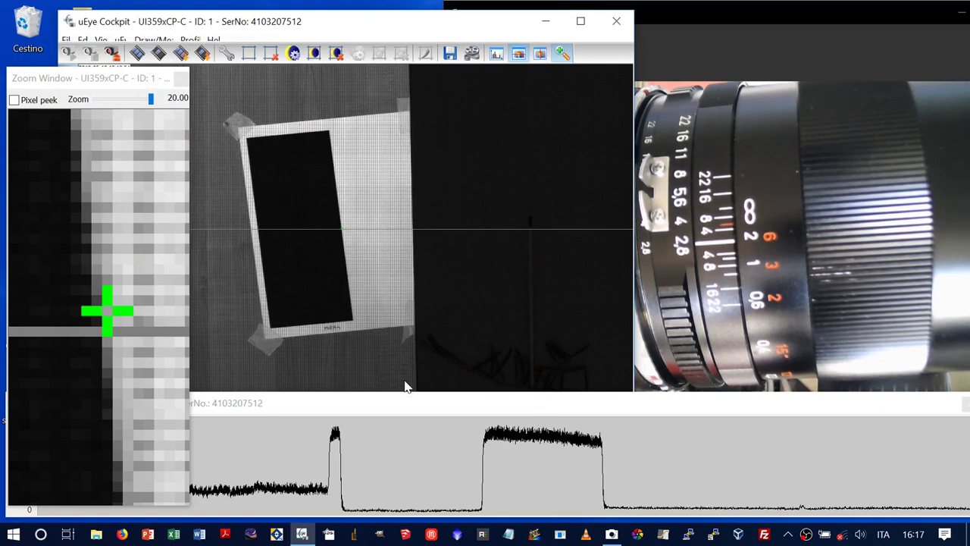
- Switch to Imatest, close the a_usm_28 Edge & MTF figure and reposition the main window beside the a_28 results
{"action": "key", "text": "ctrl+super+Right"}
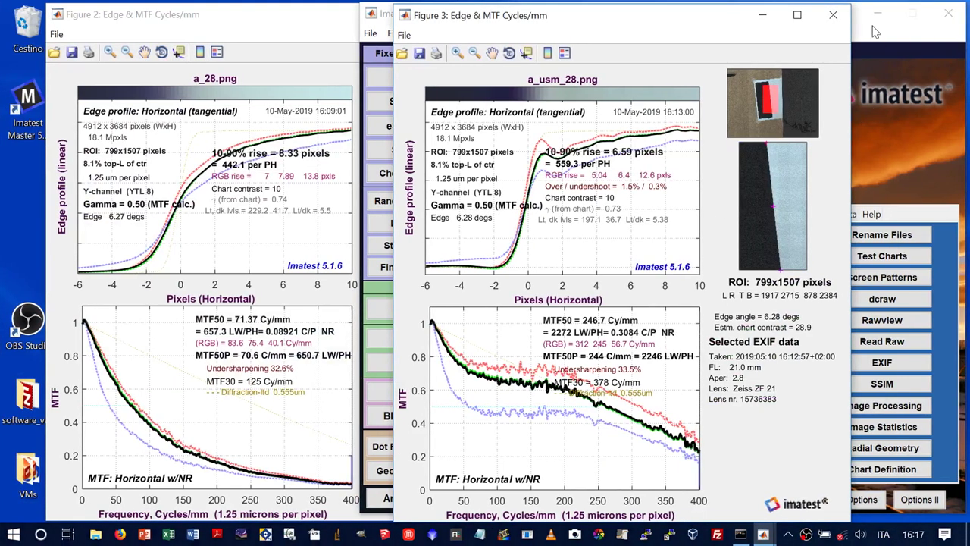
{"action": "left_click", "coordinate": [891, 97]}
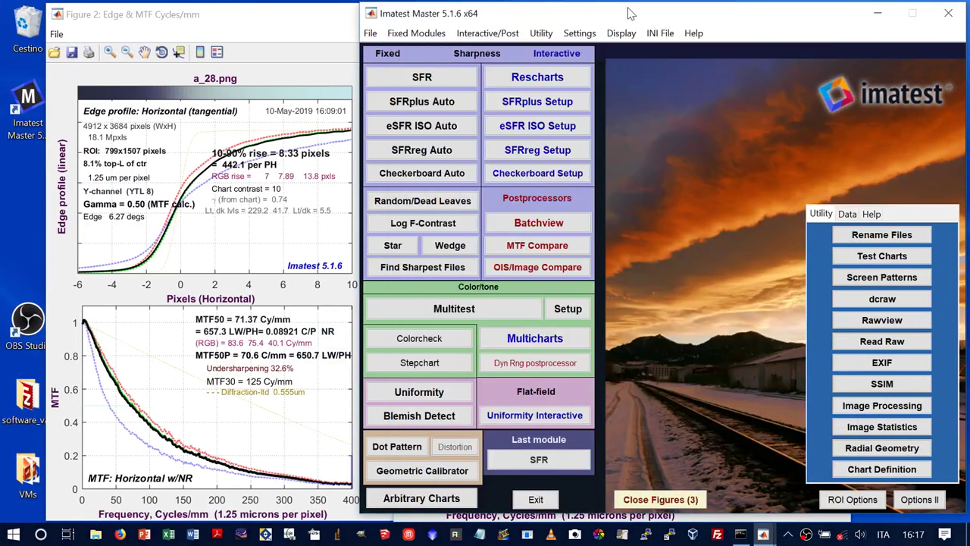
{"action": "left_click_drag", "start_coordinate": [631, 13], "coordinate": [497, 266]}
{"action": "left_click", "coordinate": [607, 25]}
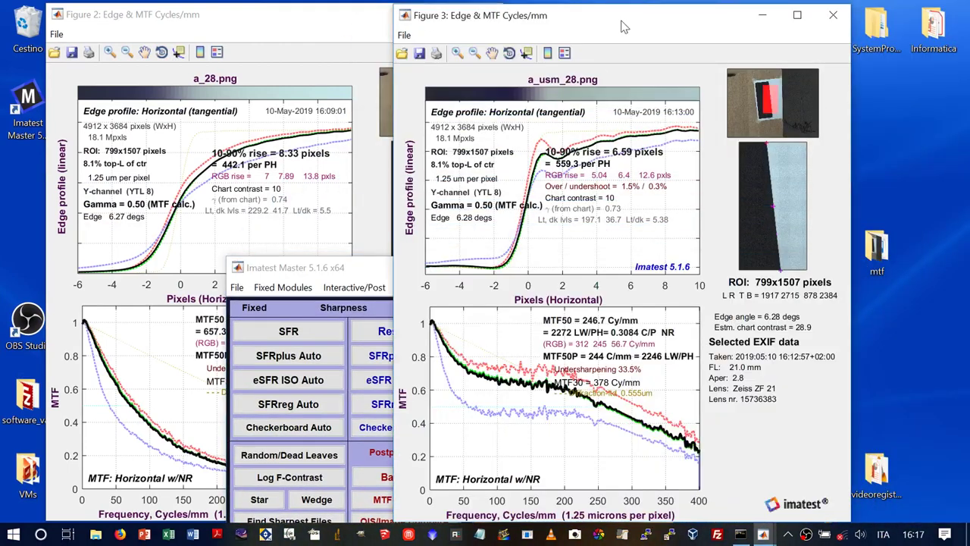
{"action": "left_click", "coordinate": [833, 15]}
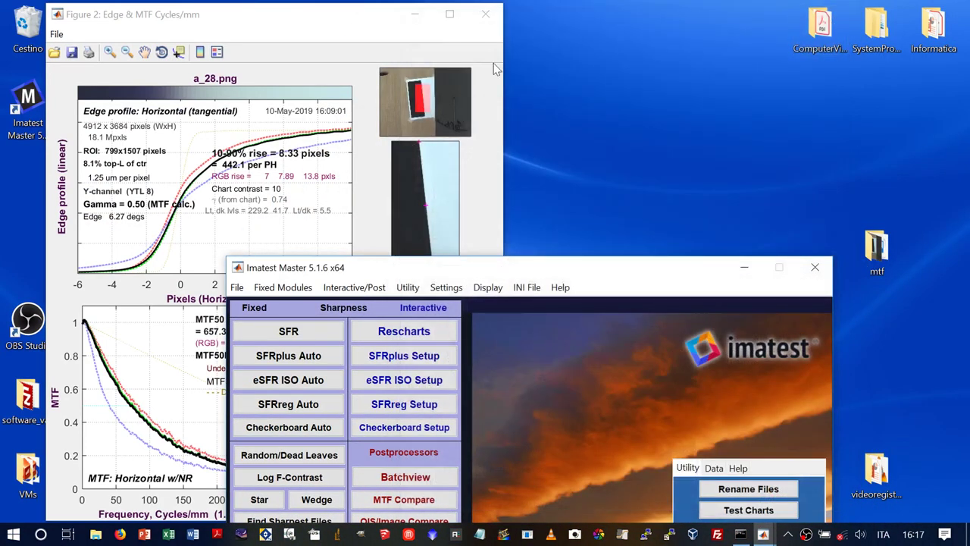
{"action": "left_click_drag", "start_coordinate": [578, 276], "coordinate": [697, 21]}
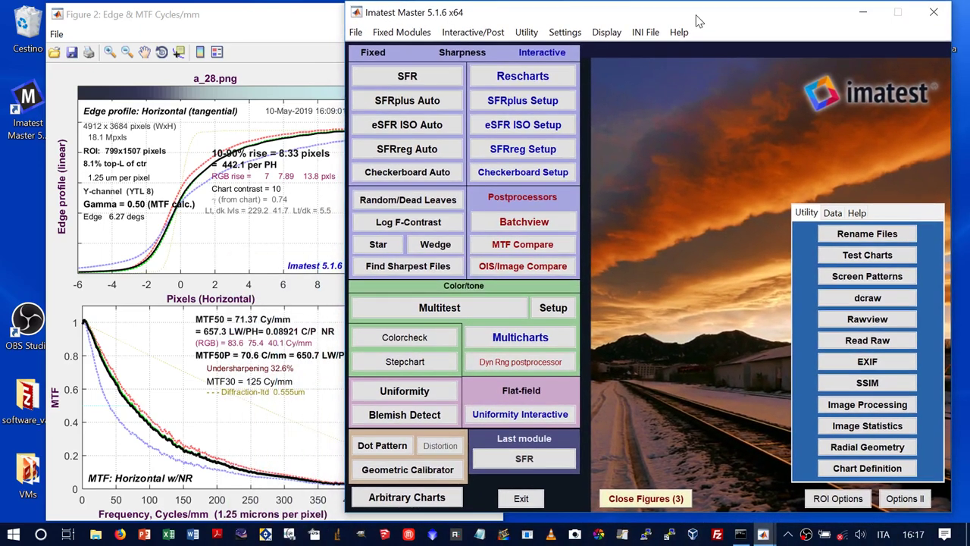
- Load the raw image a_raw_28 into a new SFR analysis and preview it in a maximized Rawview window
{"action": "left_click", "coordinate": [436, 78]}
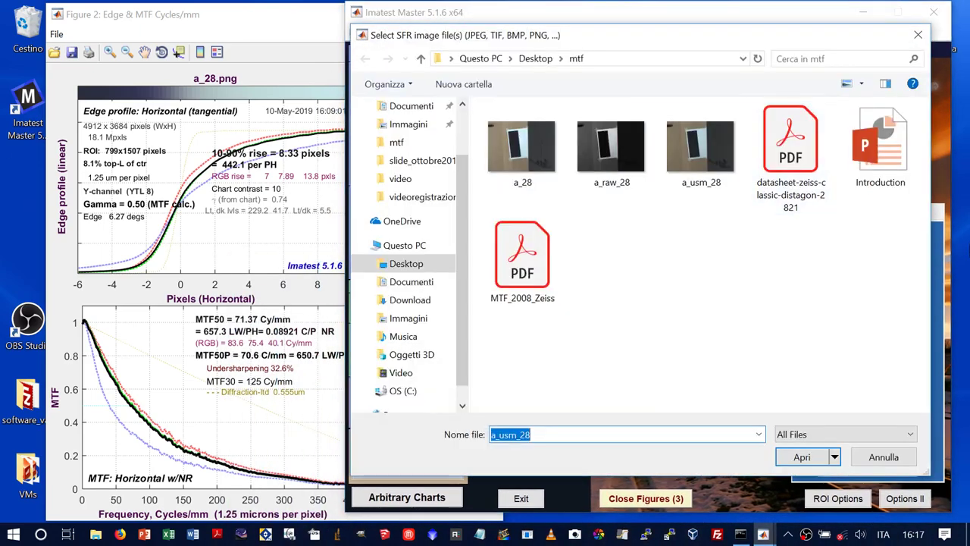
{"action": "left_click", "coordinate": [621, 151]}
{"action": "left_click", "coordinate": [803, 457]}
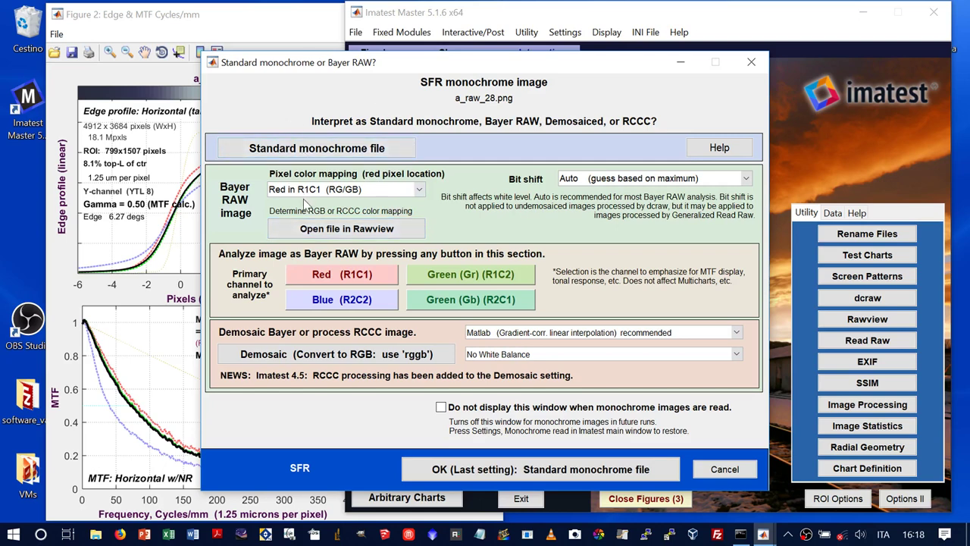
{"action": "left_click", "coordinate": [306, 229]}
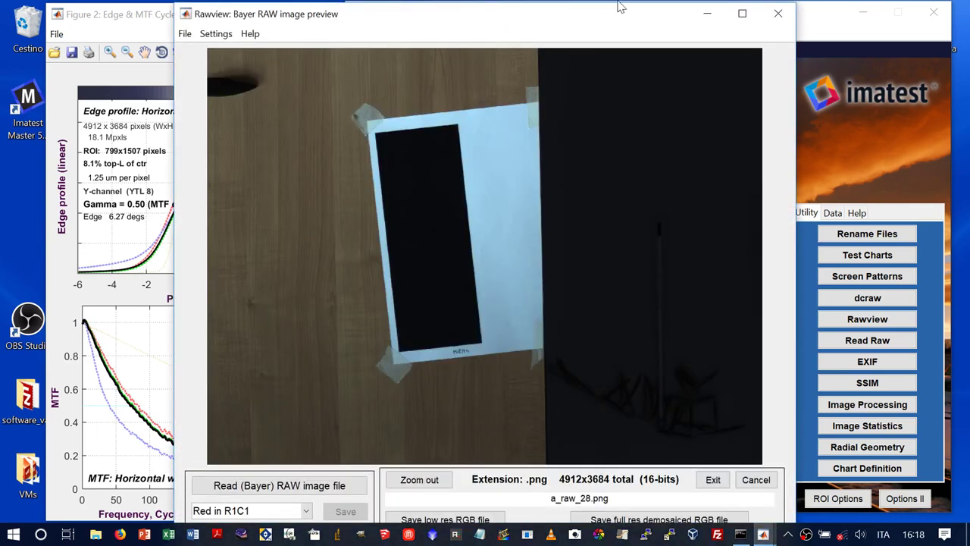
{"action": "left_click", "coordinate": [741, 14]}
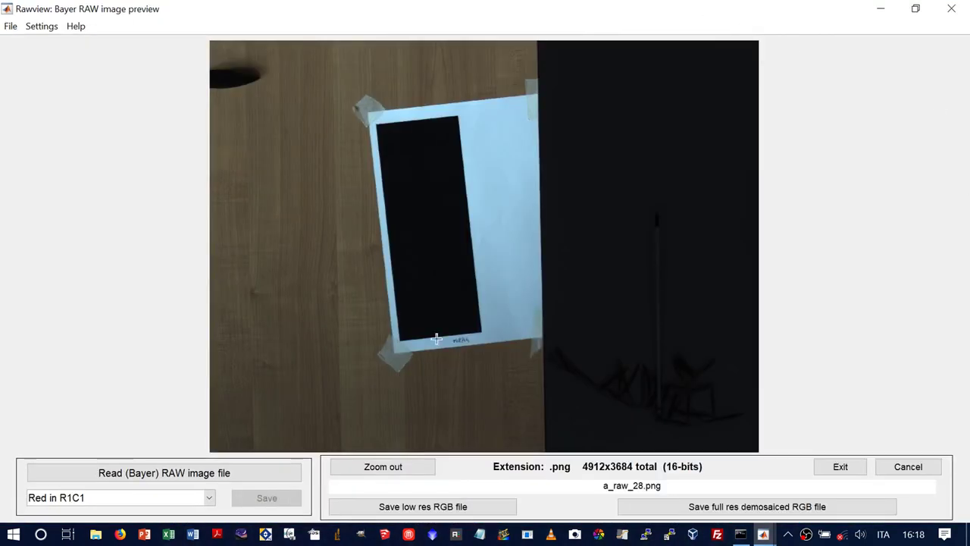
- Compare the R1C2, R2C1 and R2C2 Bayer red-pixel mappings on the raw preview, return to Red in R1C1 and close Rawview
{"action": "left_click", "coordinate": [210, 497]}
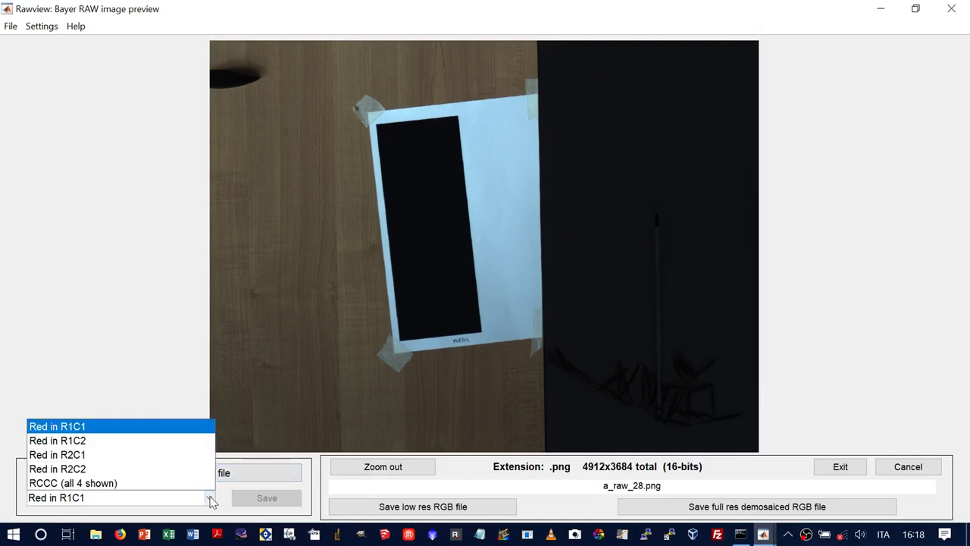
{"action": "left_click", "coordinate": [174, 446]}
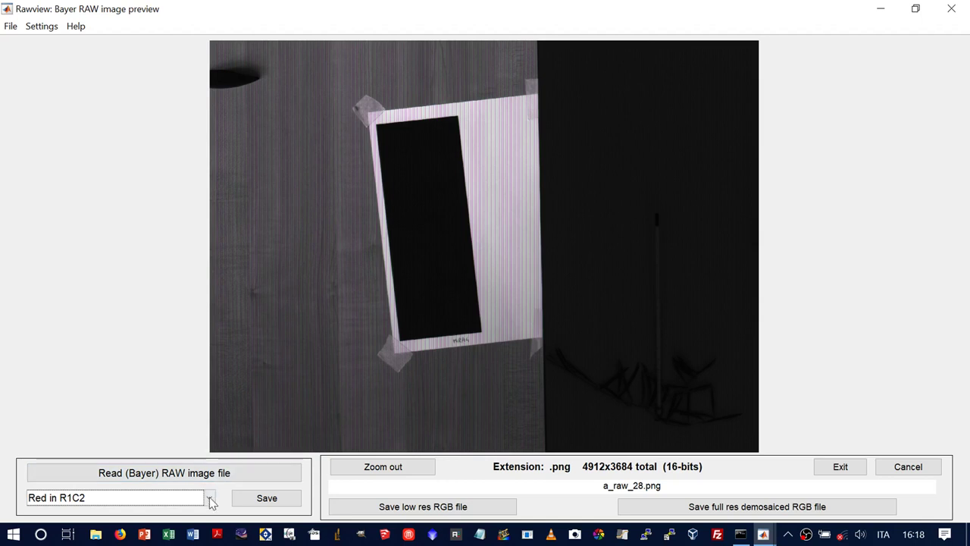
{"action": "left_click", "coordinate": [210, 498]}
{"action": "left_click", "coordinate": [174, 454]}
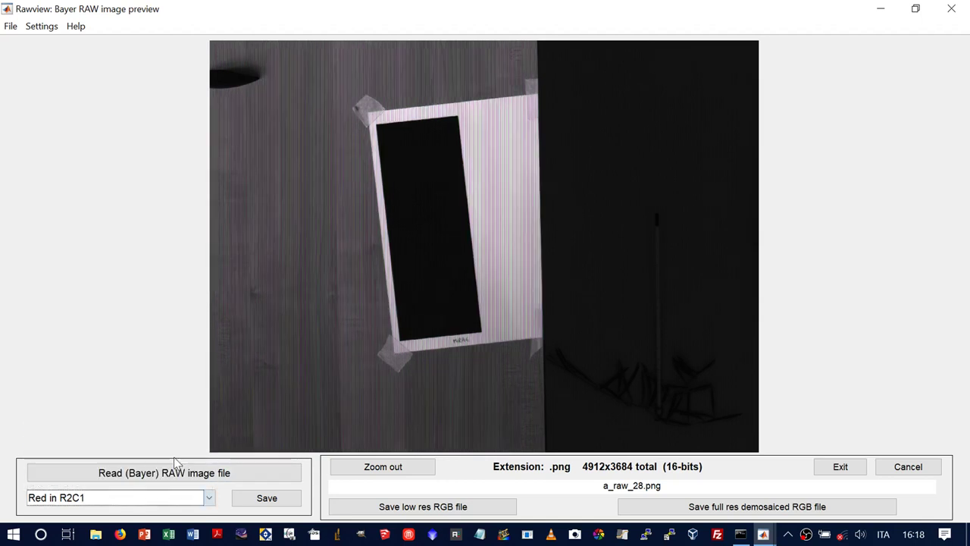
{"action": "left_click", "coordinate": [208, 497]}
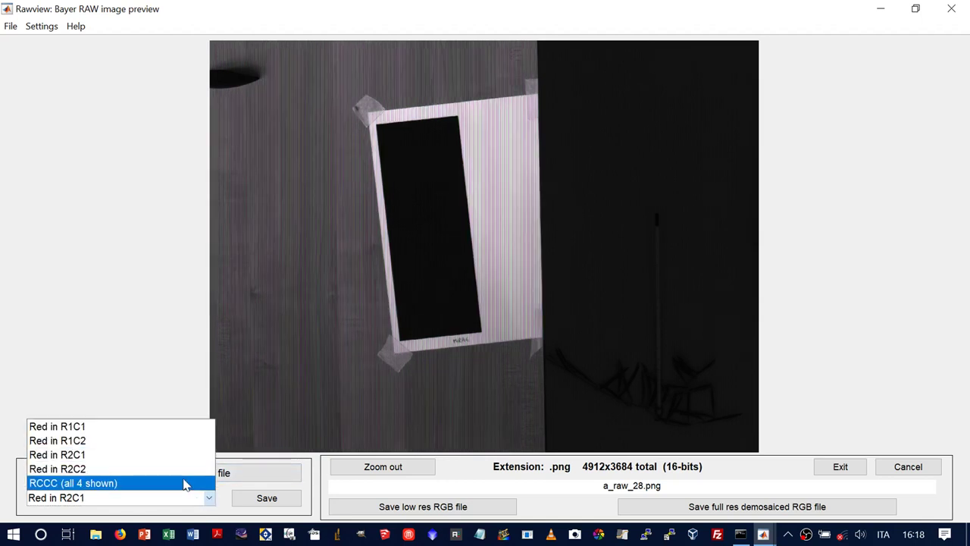
{"action": "left_click", "coordinate": [183, 472]}
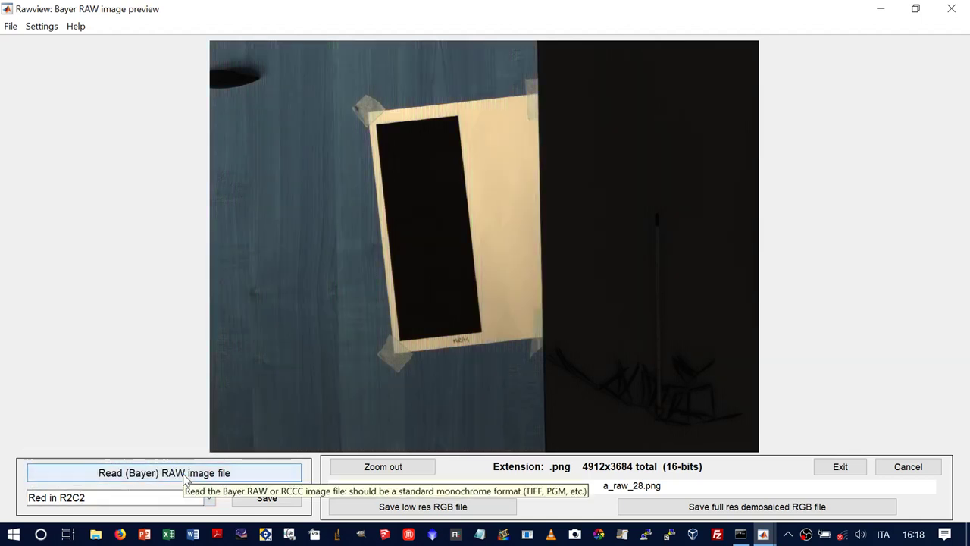
{"action": "left_click", "coordinate": [208, 498]}
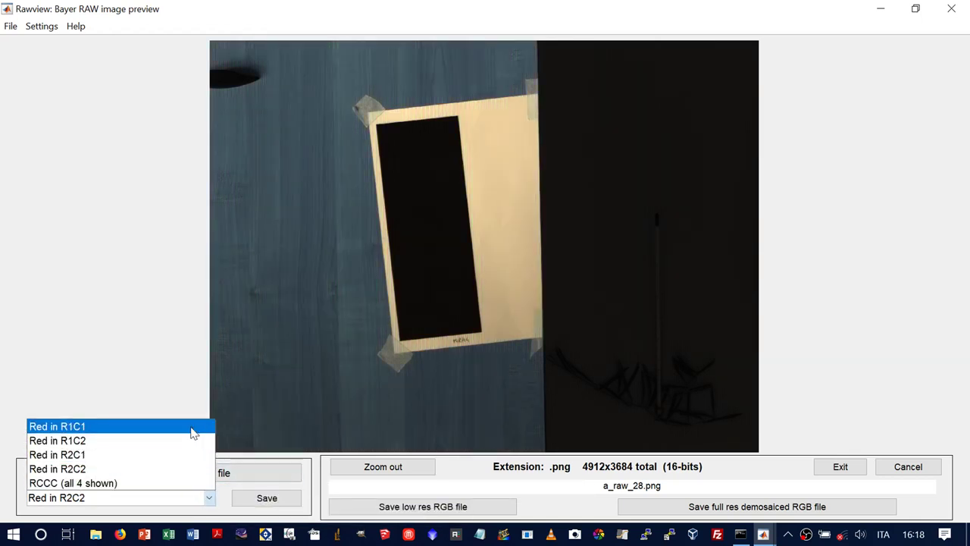
{"action": "left_click", "coordinate": [193, 433]}
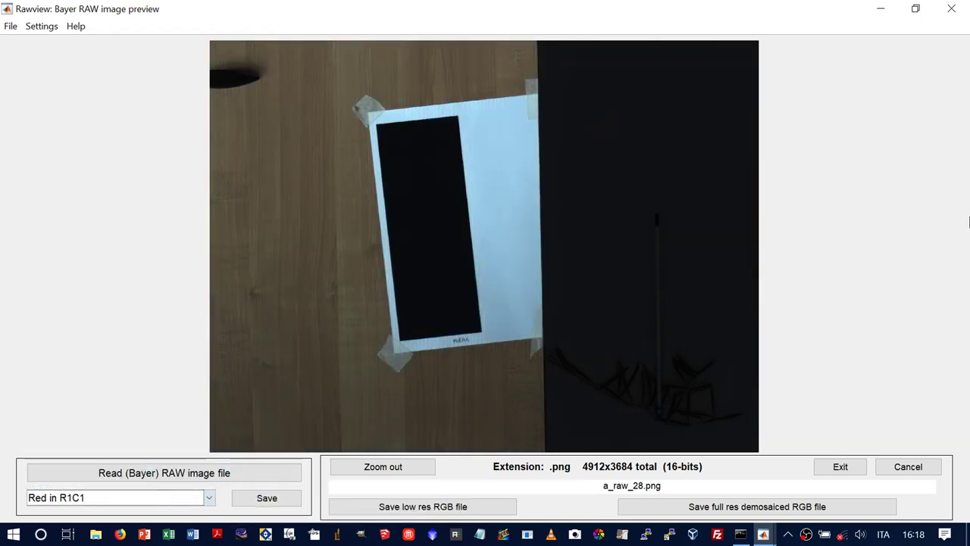
{"action": "left_click", "coordinate": [953, 11]}
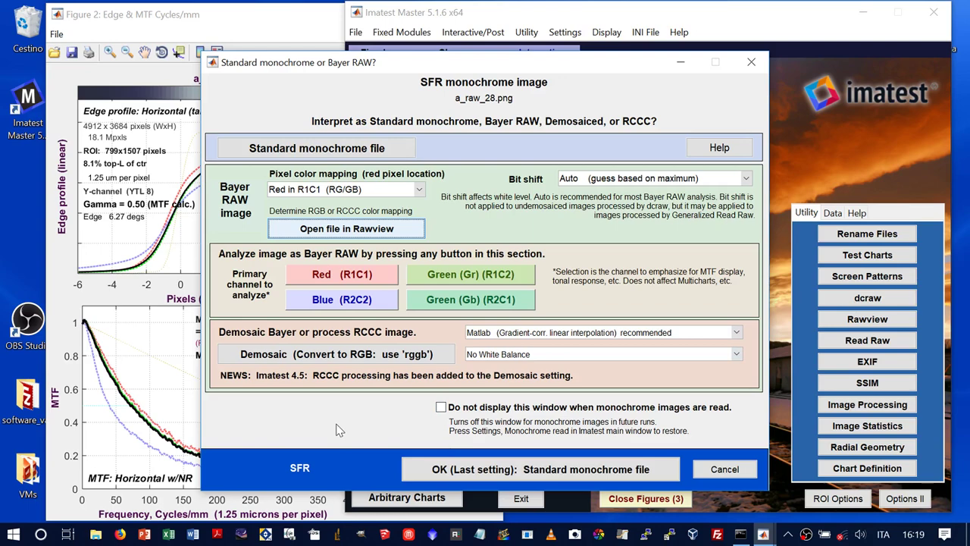
- Run SFR on the demosaiced a_raw_28 image with the previous ROI and aperture 2.8, without saving the results
{"action": "left_click", "coordinate": [336, 354]}
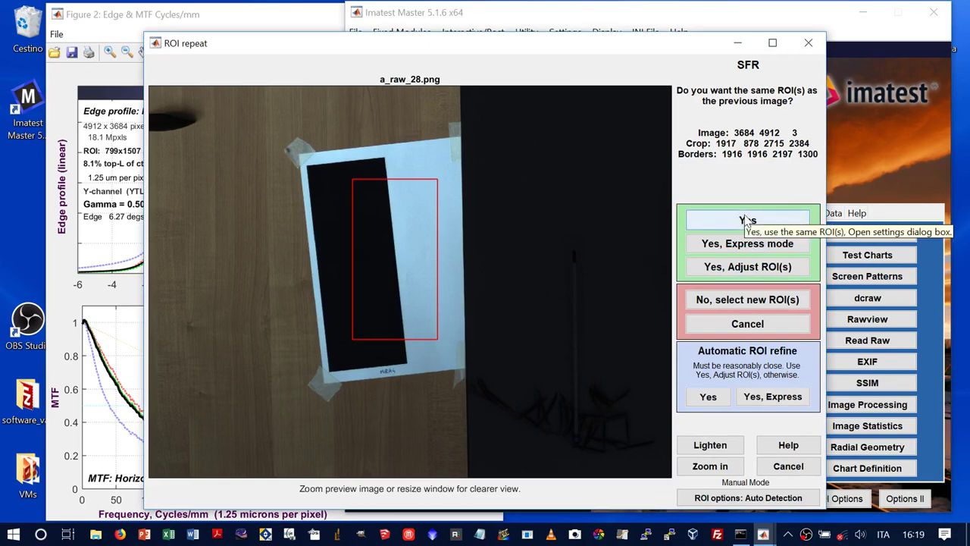
{"action": "left_click", "coordinate": [747, 219]}
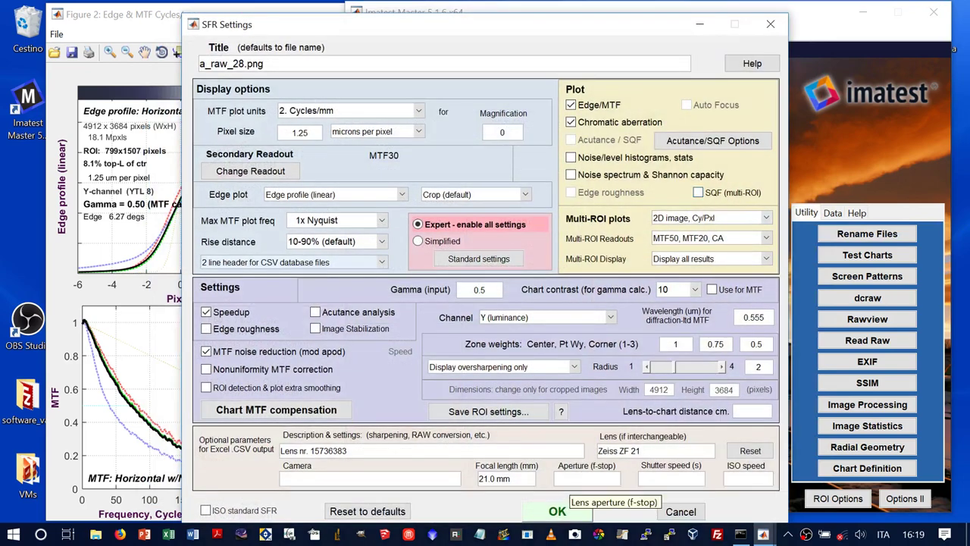
{"action": "left_click", "coordinate": [580, 478]}
{"action": "type", "text": "2.8"}
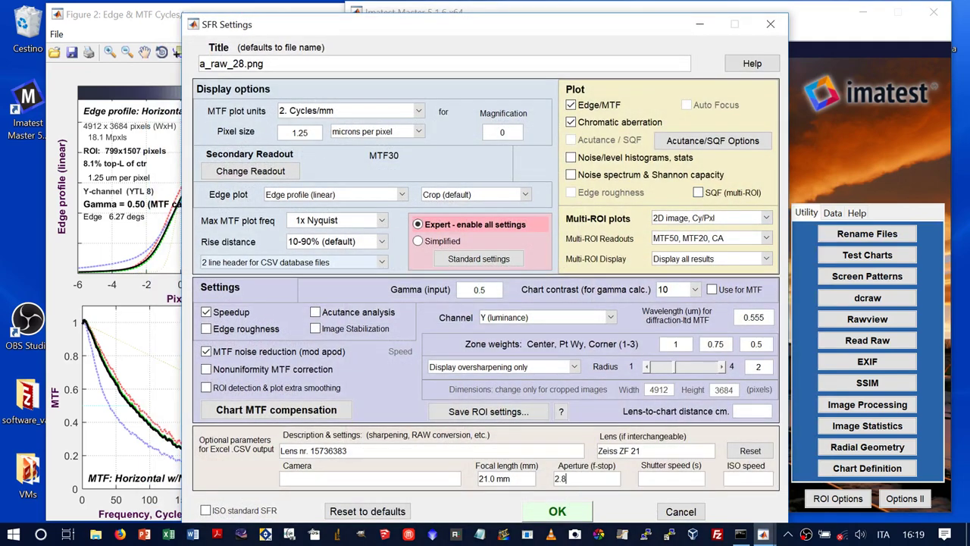
{"action": "left_click", "coordinate": [538, 512]}
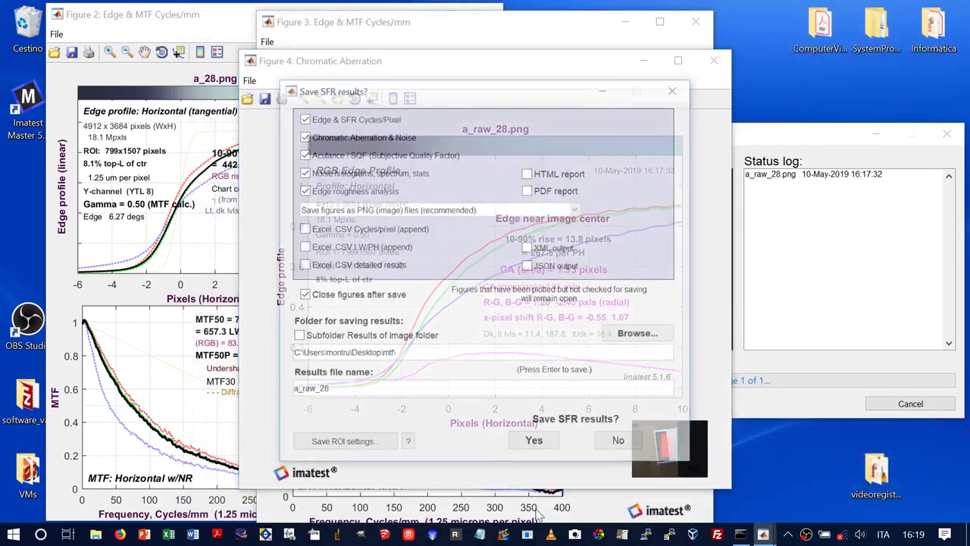
{"action": "left_click", "coordinate": [622, 443]}
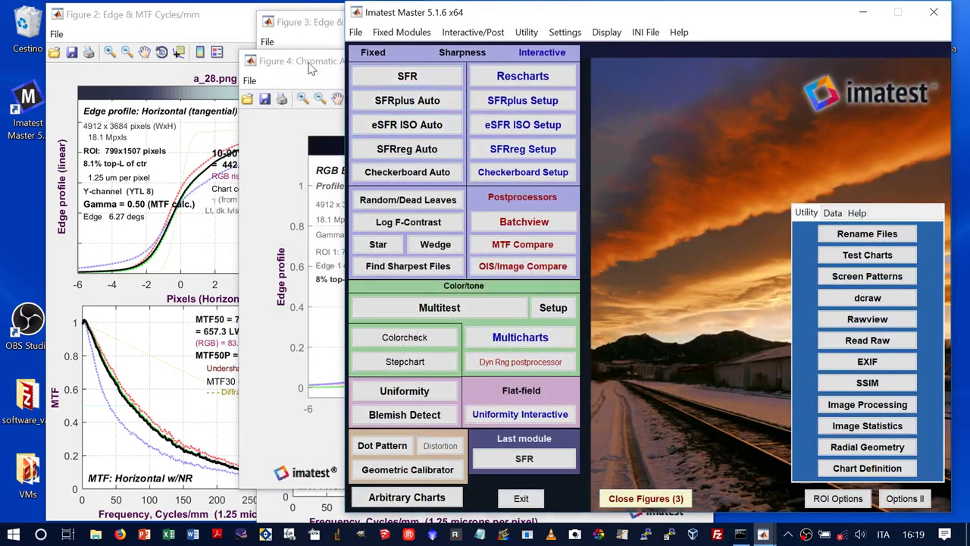
- Close the Chromatic Aberration figure, compare the a_raw_28 Edge & MTF figure side by side with a_28, and close the raw figure
{"action": "left_click", "coordinate": [311, 67]}
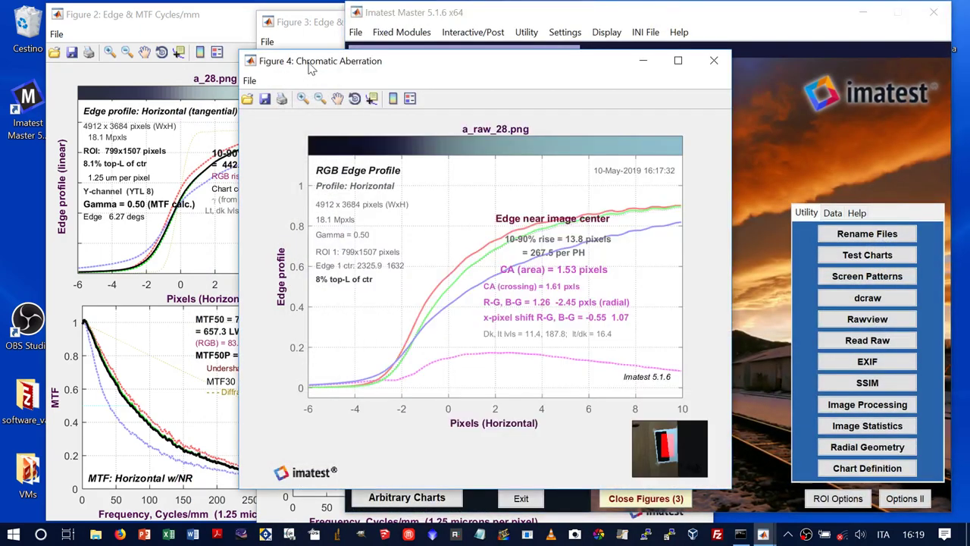
{"action": "left_click_drag", "start_coordinate": [310, 67], "coordinate": [481, 75]}
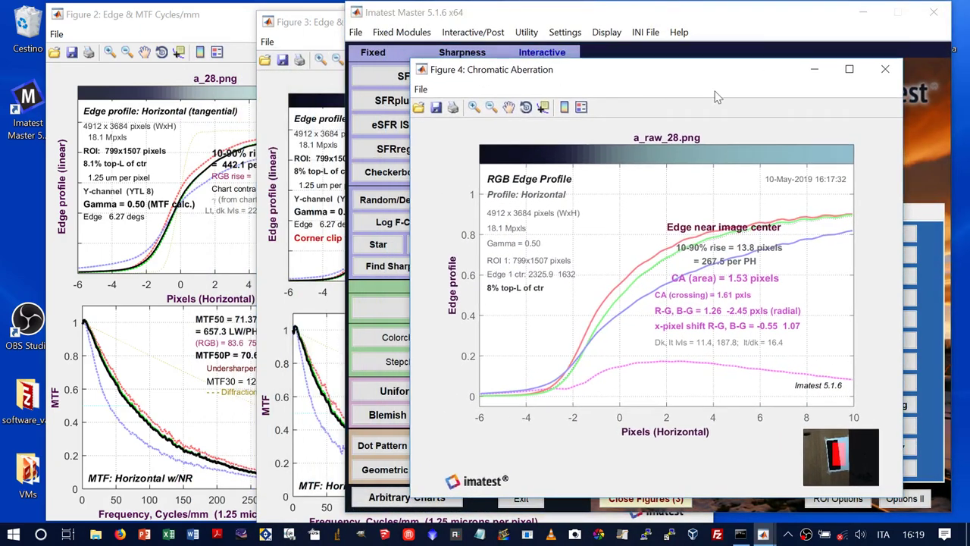
{"action": "left_click", "coordinate": [884, 70]}
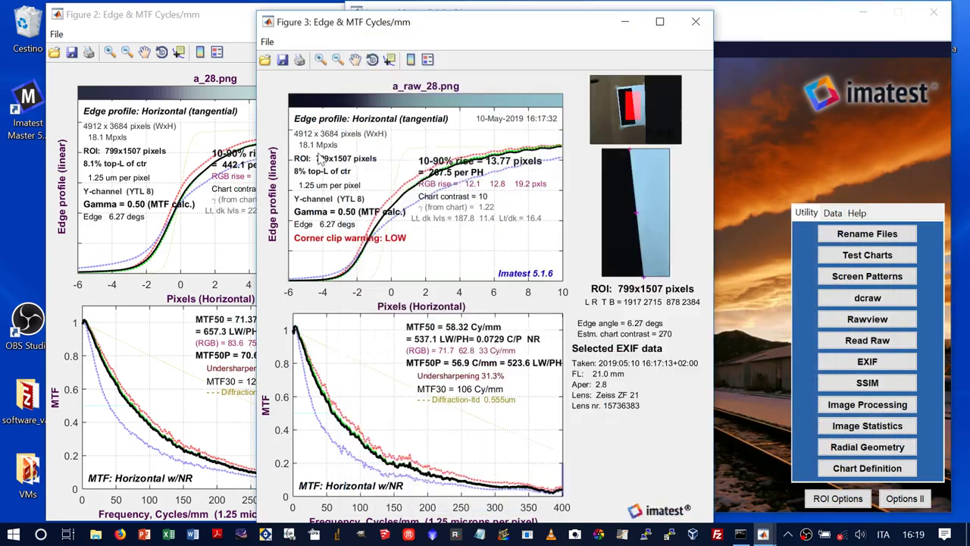
{"action": "left_click_drag", "start_coordinate": [418, 31], "coordinate": [506, 22]}
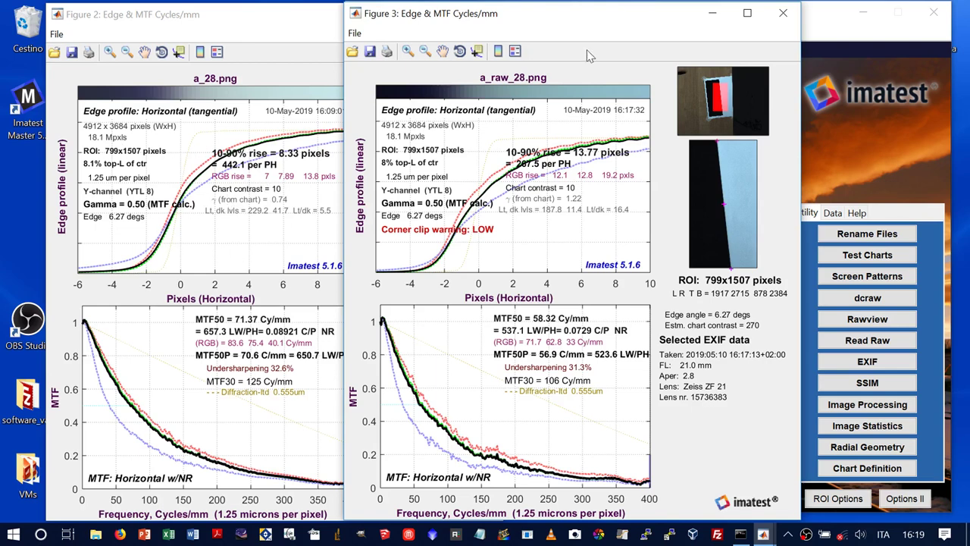
{"action": "left_click", "coordinate": [782, 13]}
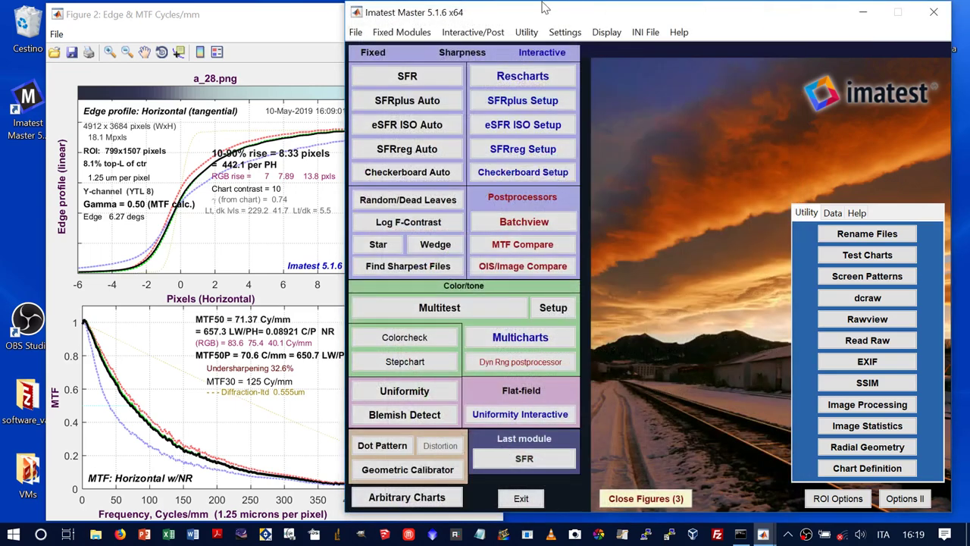
- Switch to the desktop with uEye Cockpit and restart the live camera capture
{"action": "key", "text": "super+Tab"}
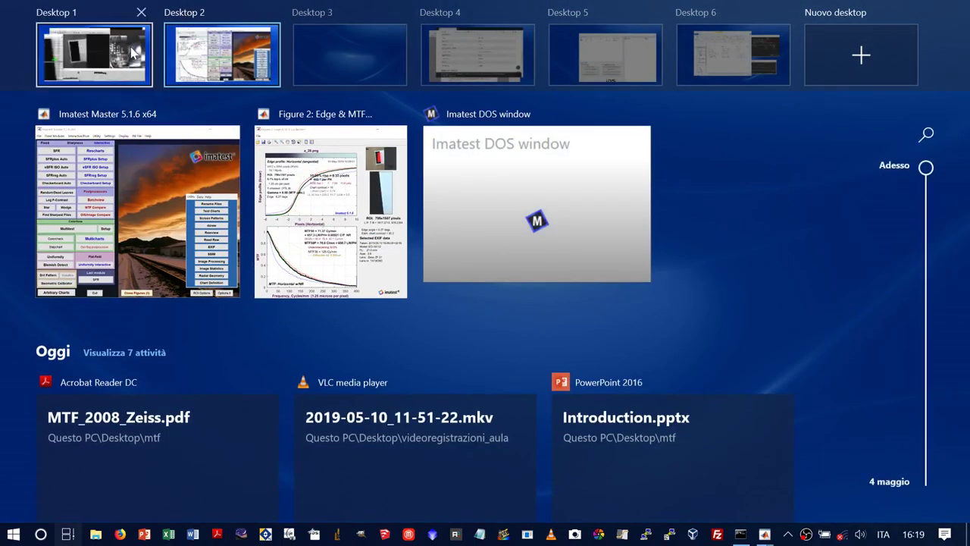
{"action": "left_click", "coordinate": [132, 53]}
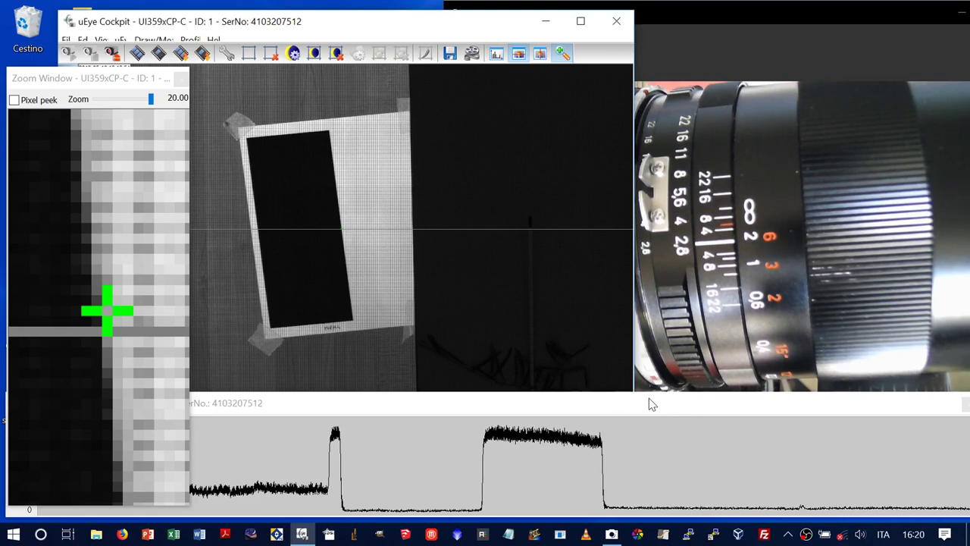
{"action": "left_click", "coordinate": [144, 55]}
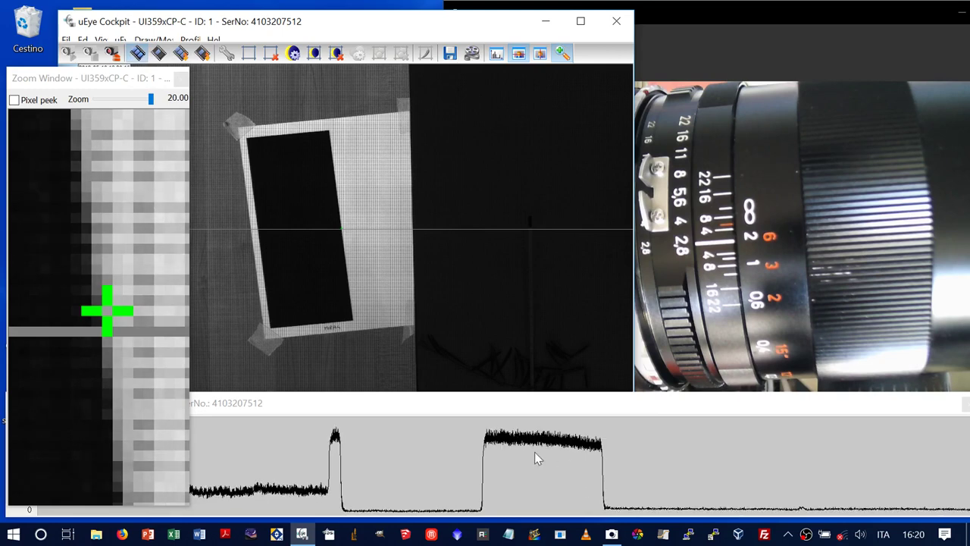
- Try different exposure times in the camera properties while checking the line profile, and leave the exposure at 248.29 ms
{"action": "left_click", "coordinate": [225, 56]}
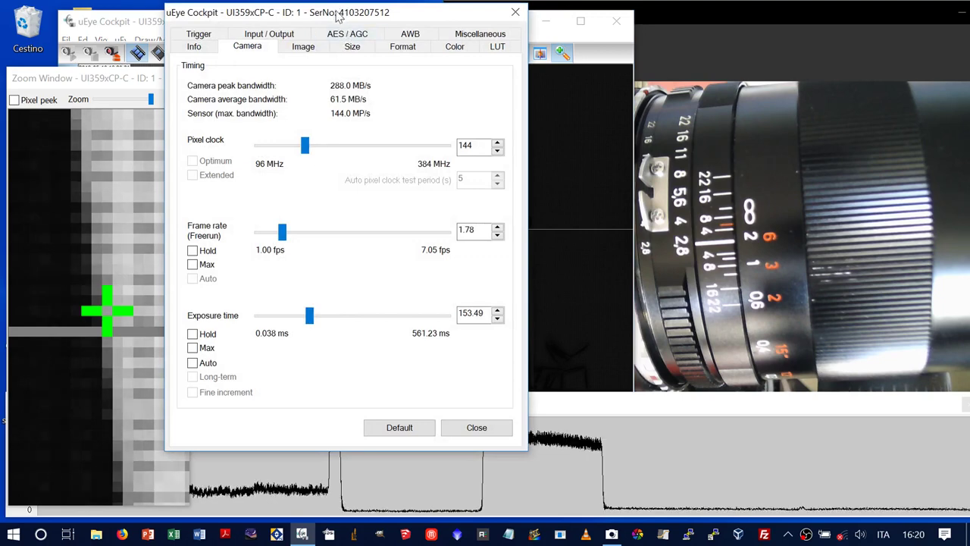
{"action": "left_click_drag", "start_coordinate": [337, 16], "coordinate": [255, 23]}
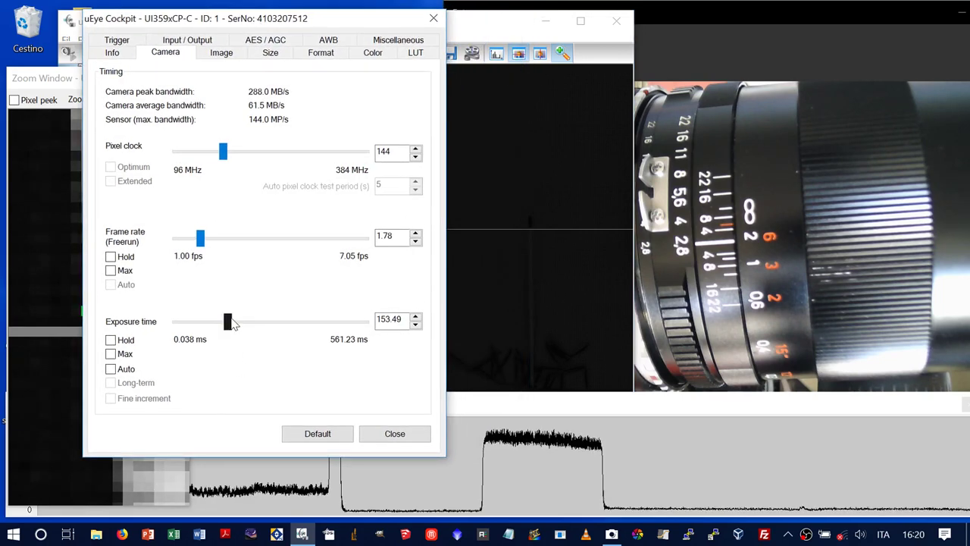
{"action": "left_click_drag", "start_coordinate": [233, 324], "coordinate": [277, 324]}
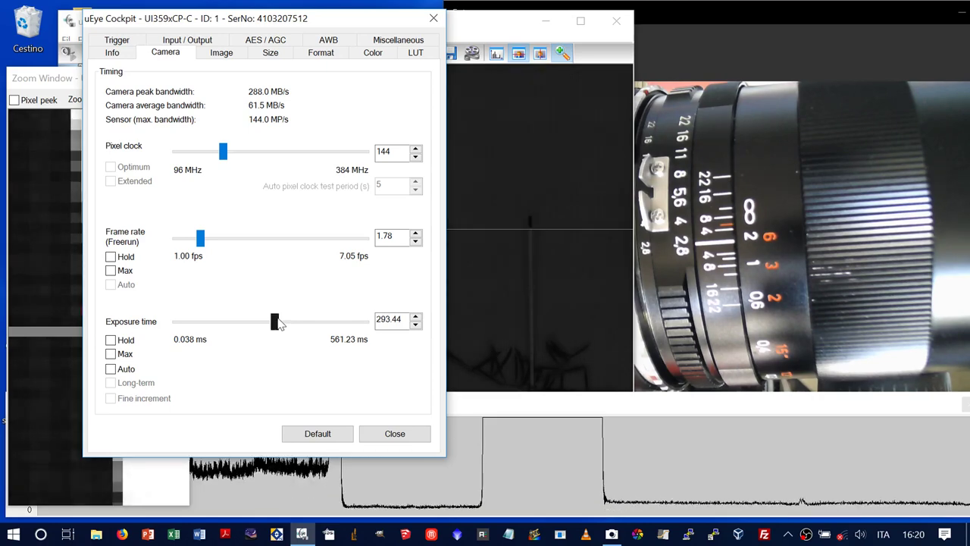
{"action": "left_click_drag", "start_coordinate": [250, 321], "coordinate": [230, 320]}
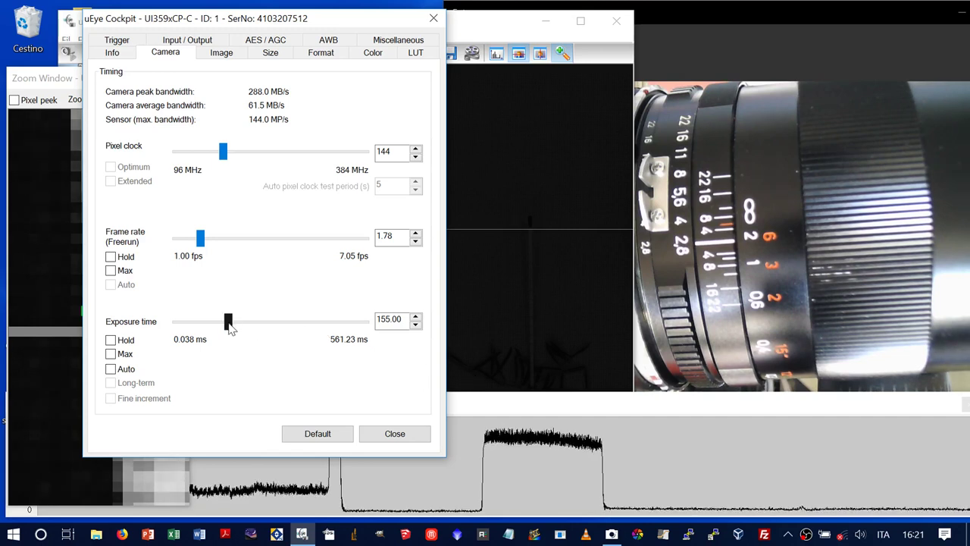
{"action": "left_click_drag", "start_coordinate": [230, 322], "coordinate": [261, 327]}
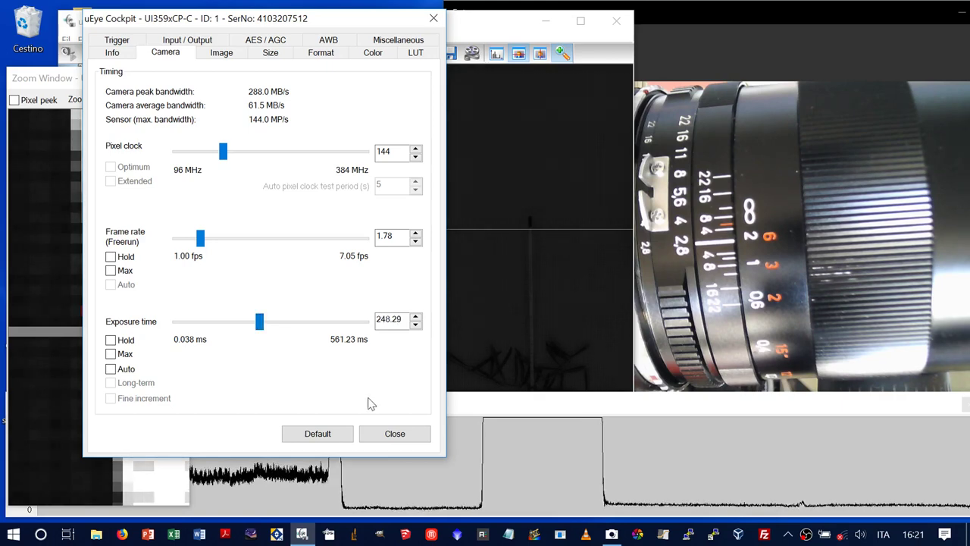
{"action": "left_click", "coordinate": [383, 433]}
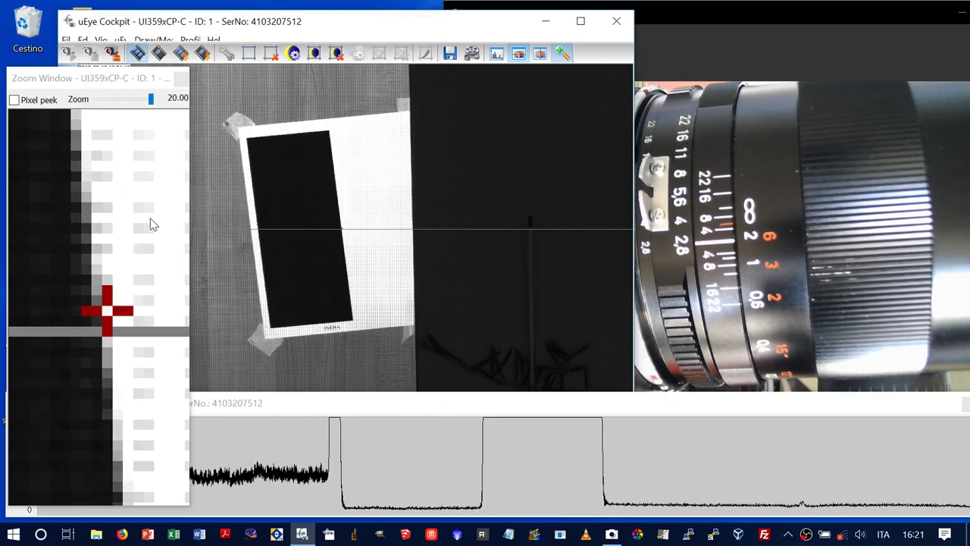
- Stop the live capture and save the overexposed raw image as a PNG named a_raw_over_28 in the mtf folder
{"action": "left_click", "coordinate": [158, 54]}
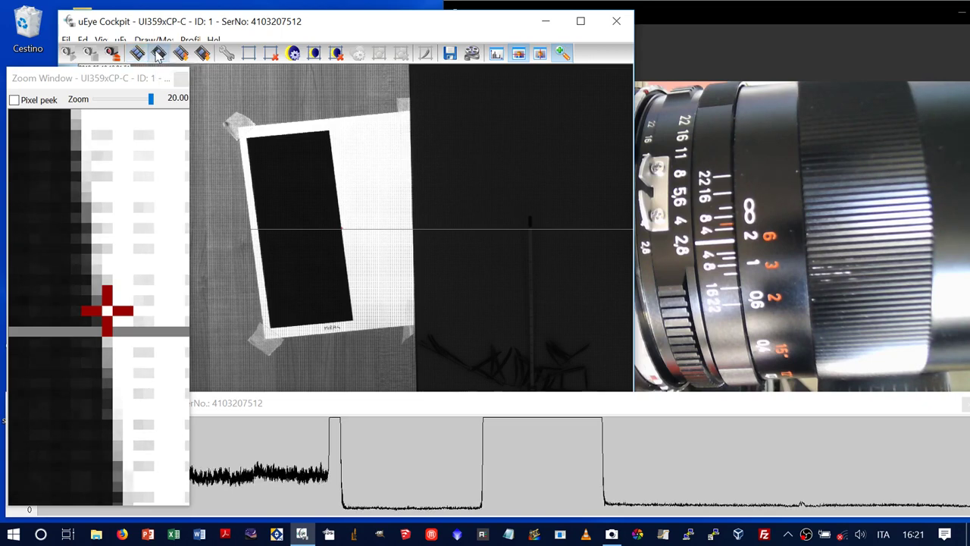
{"action": "left_click", "coordinate": [66, 39]}
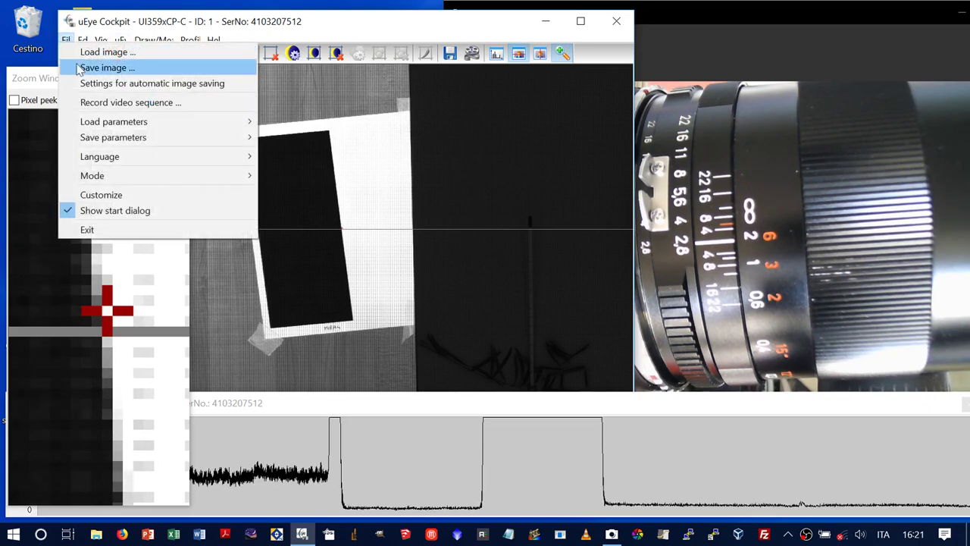
{"action": "left_click", "coordinate": [78, 72]}
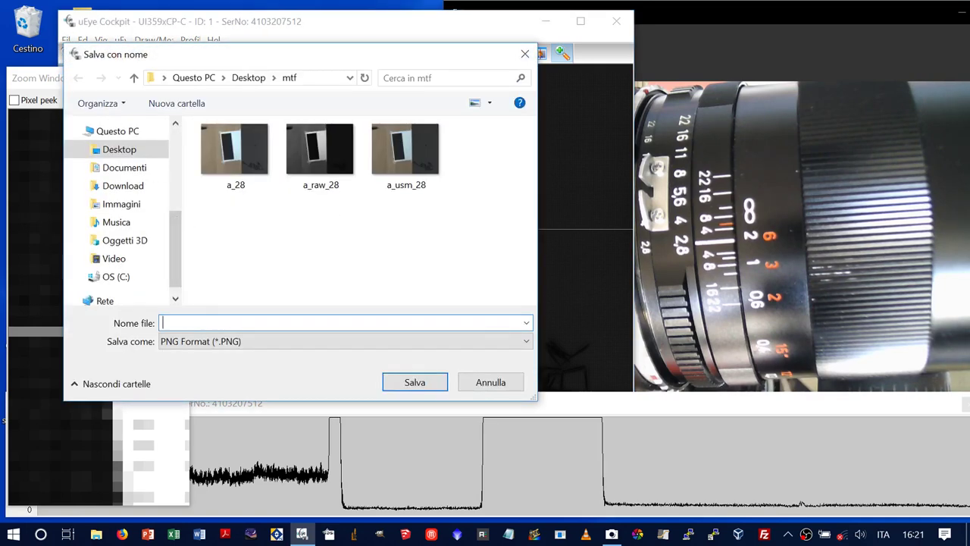
{"action": "type", "text": "a_raw"}
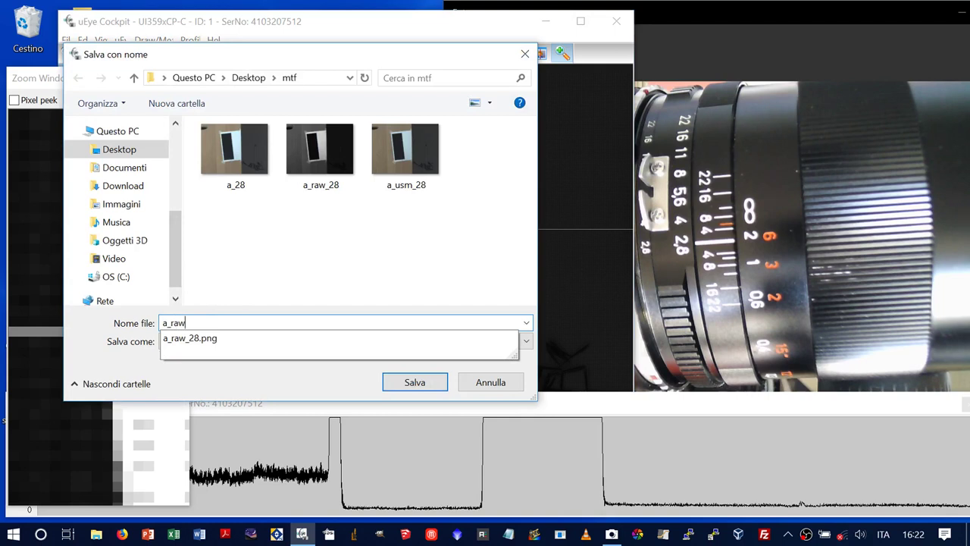
{"action": "type", "text": "_over_28"}
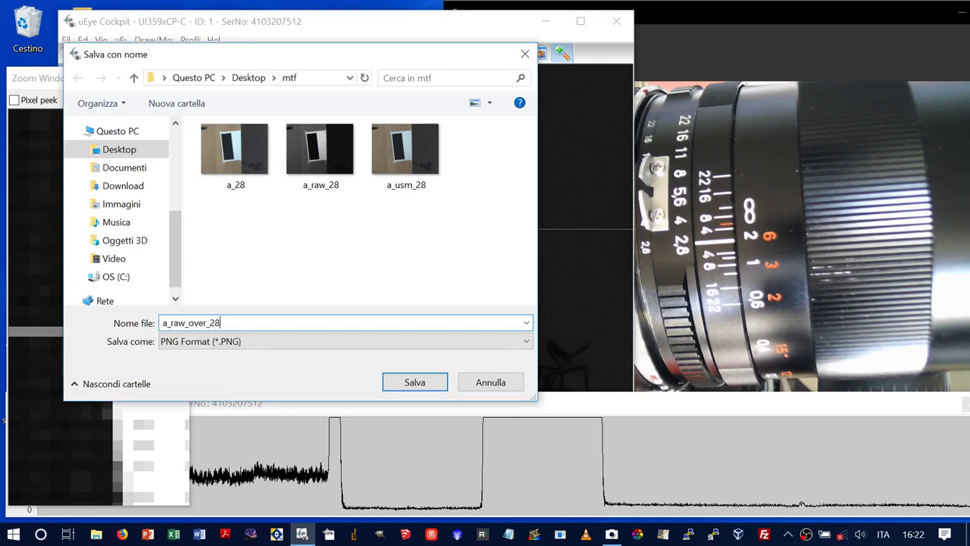
{"action": "left_click", "coordinate": [414, 385]}
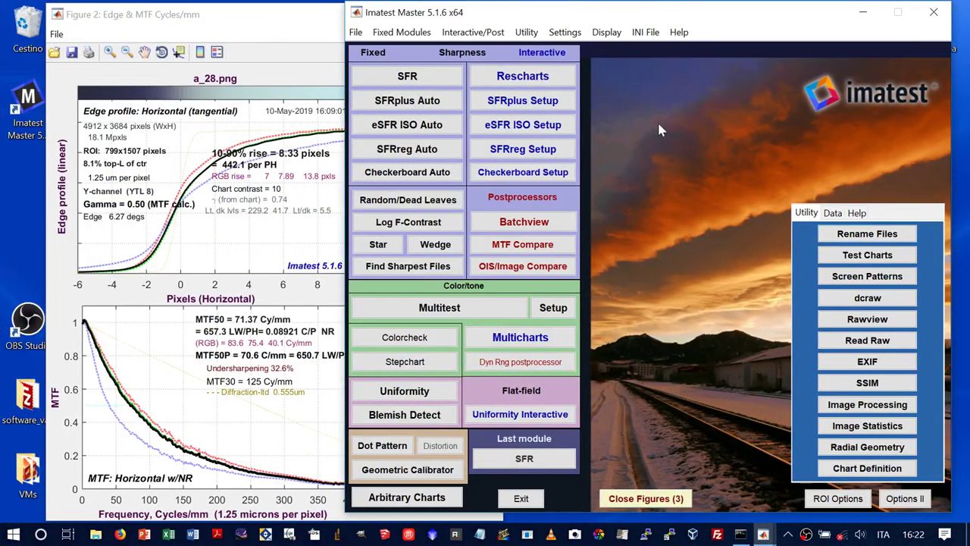
- Run SFR on a_raw_over_28, demosaiced to RGB with the previous ROI and current settings, and decline saving the results
{"action": "left_click", "coordinate": [432, 73]}
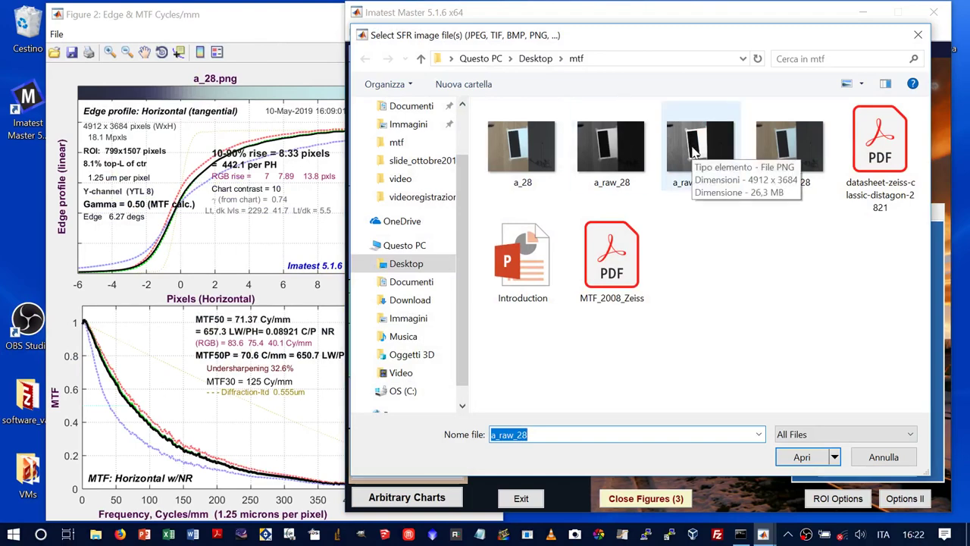
{"action": "left_click", "coordinate": [691, 152]}
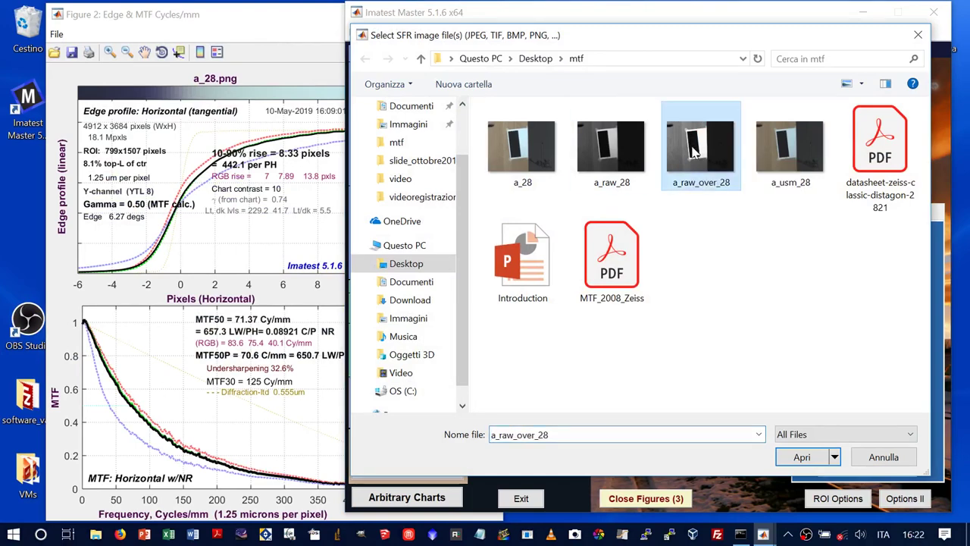
{"action": "left_click", "coordinate": [802, 458]}
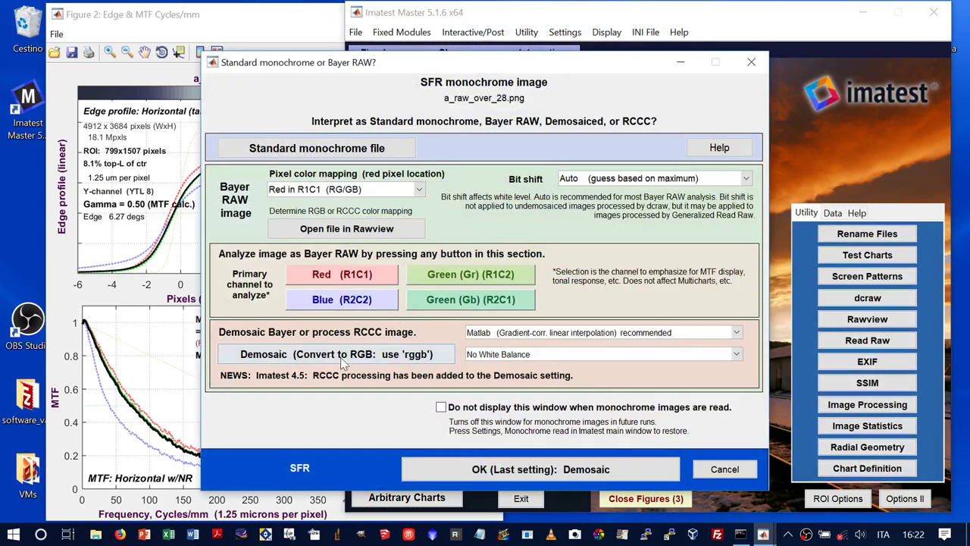
{"action": "left_click", "coordinate": [342, 358]}
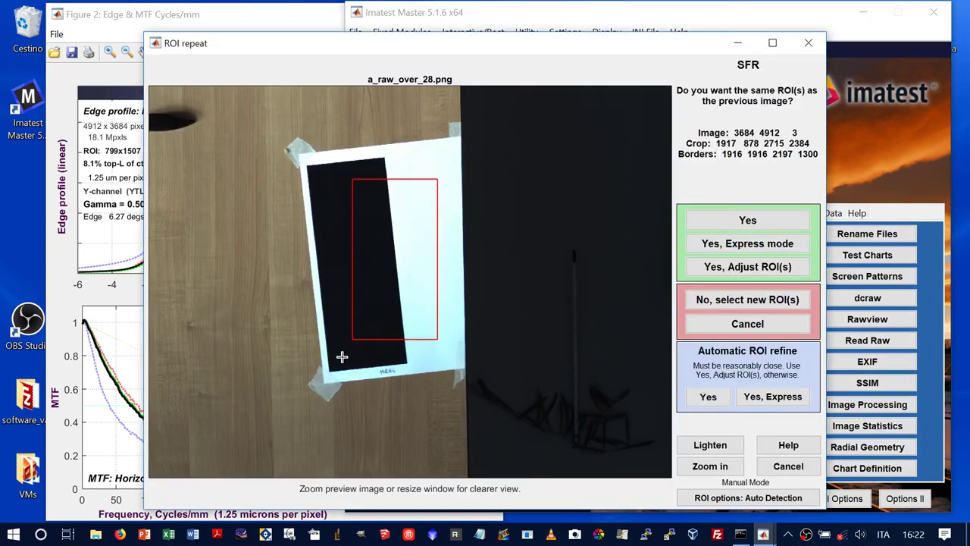
{"action": "left_click", "coordinate": [730, 221]}
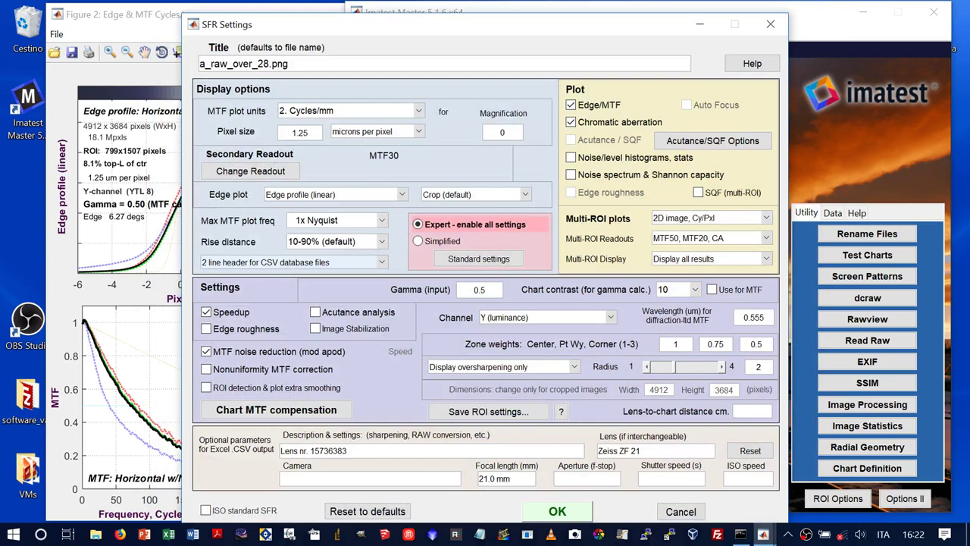
{"action": "left_click", "coordinate": [534, 514]}
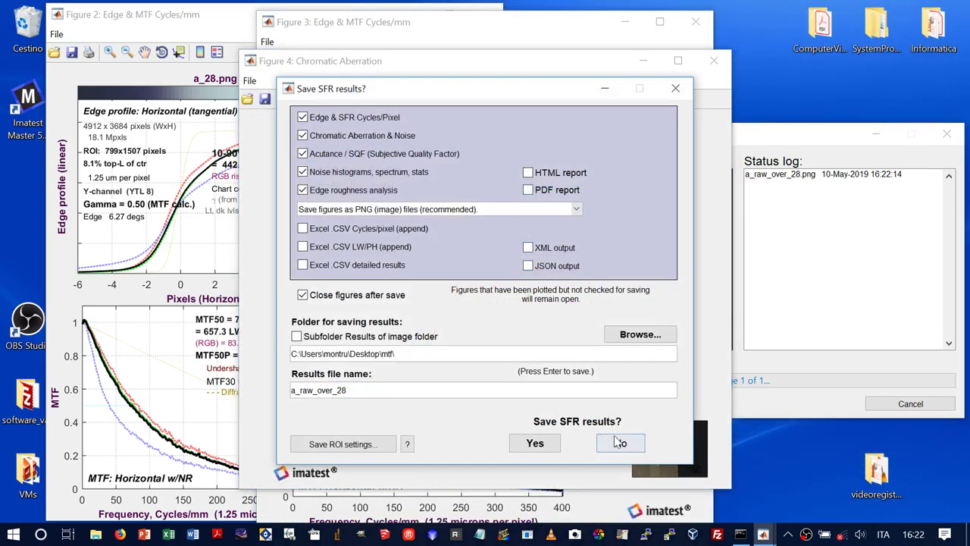
{"action": "left_click", "coordinate": [618, 443]}
- Close the Chromatic Aberration figure, compare the a_raw_over_28 Edge & MTF figure side by side with a_28, and close the overexposed raw figure
{"action": "left_click", "coordinate": [318, 80]}
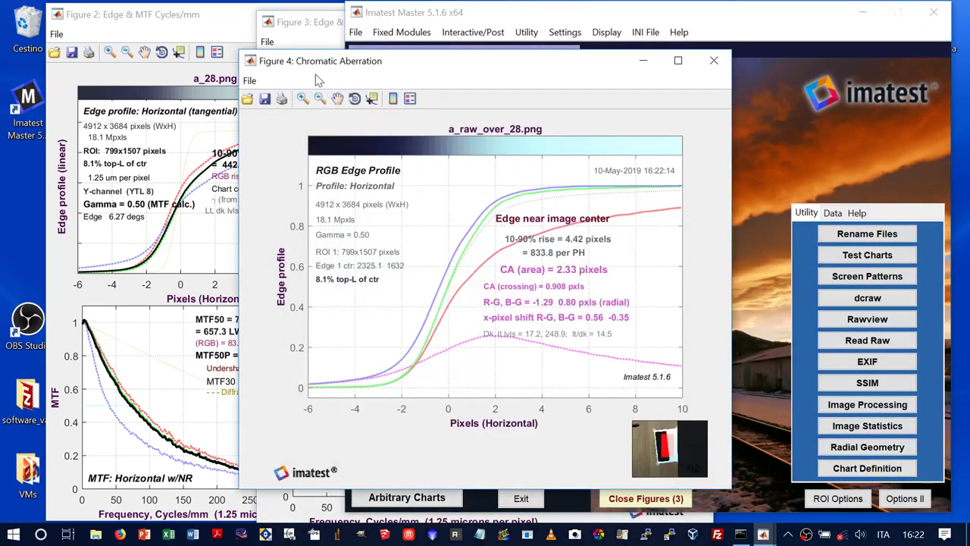
{"action": "left_click", "coordinate": [713, 60]}
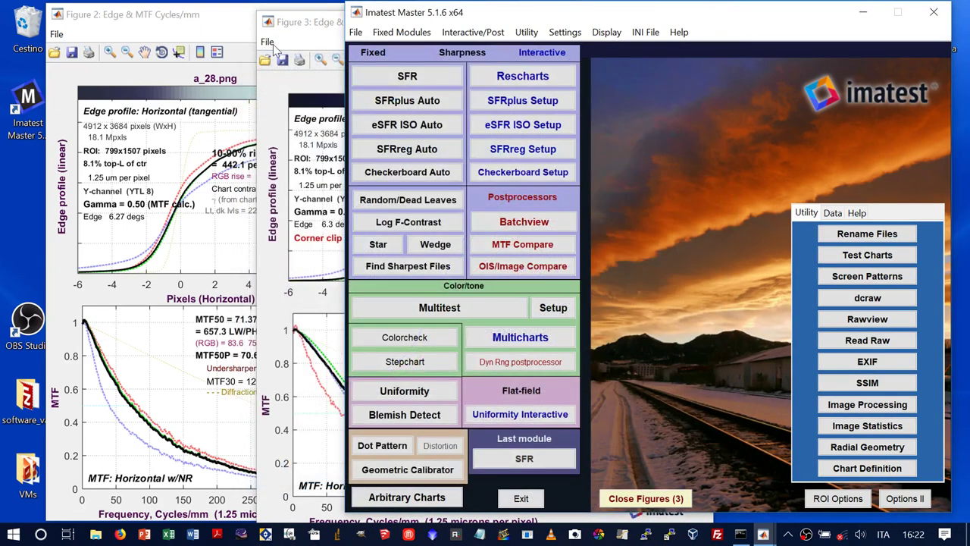
{"action": "left_click", "coordinate": [319, 30]}
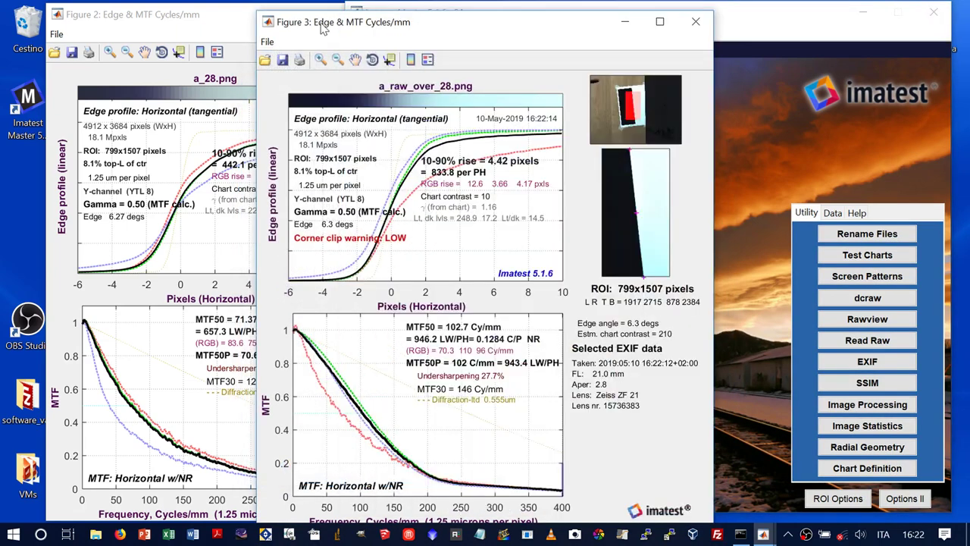
{"action": "left_click_drag", "start_coordinate": [321, 28], "coordinate": [437, 25]}
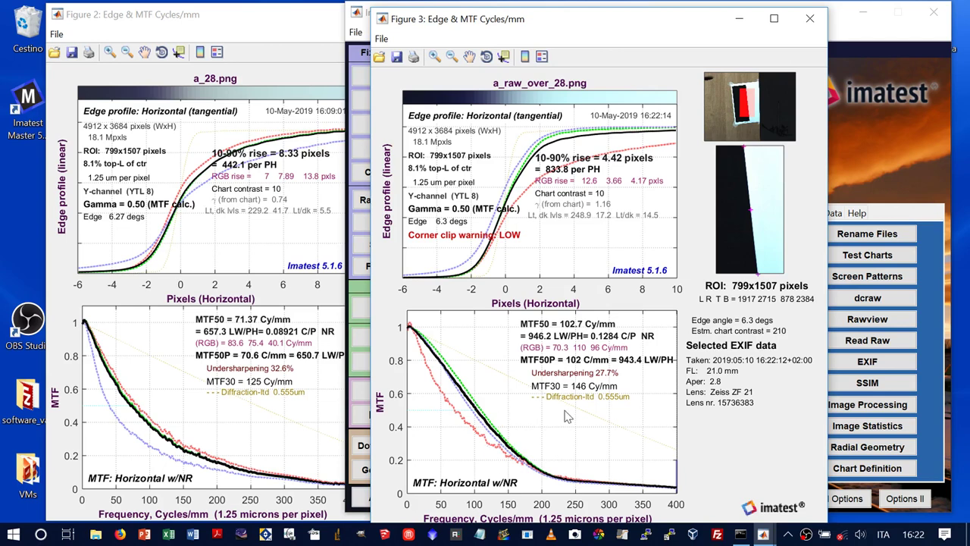
{"action": "left_click_drag", "start_coordinate": [260, 28], "coordinate": [173, 154]}
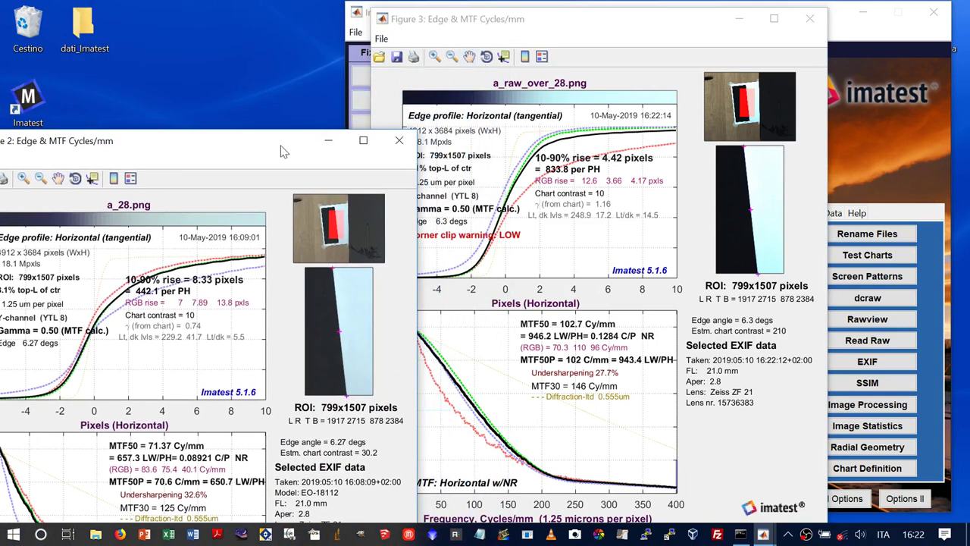
{"action": "left_click_drag", "start_coordinate": [282, 152], "coordinate": [469, 58]}
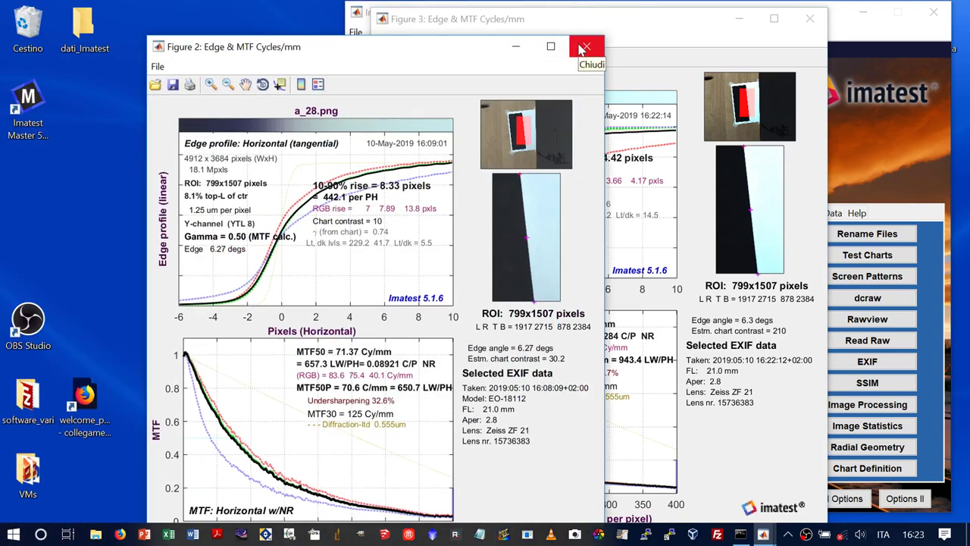
{"action": "left_click_drag", "start_coordinate": [403, 51], "coordinate": [318, 25]}
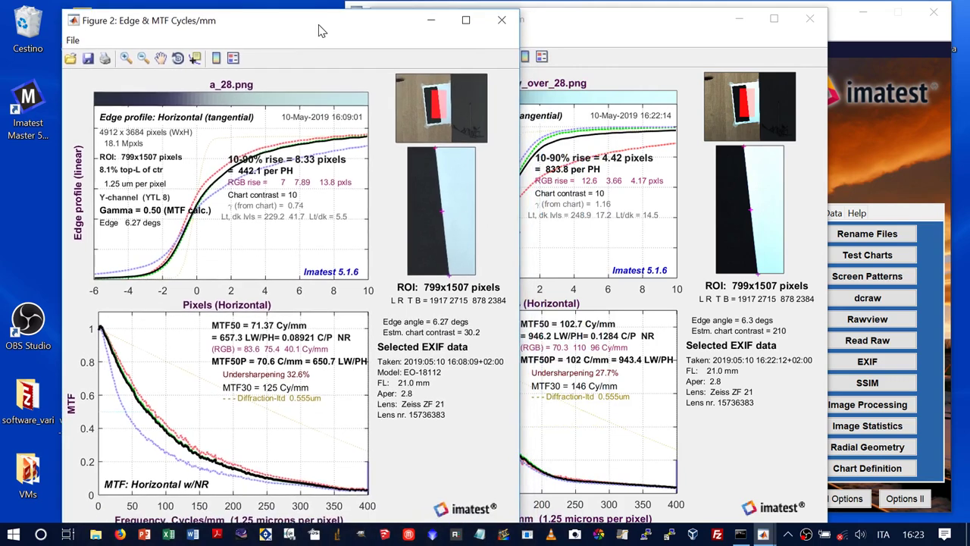
{"action": "left_click", "coordinate": [582, 30]}
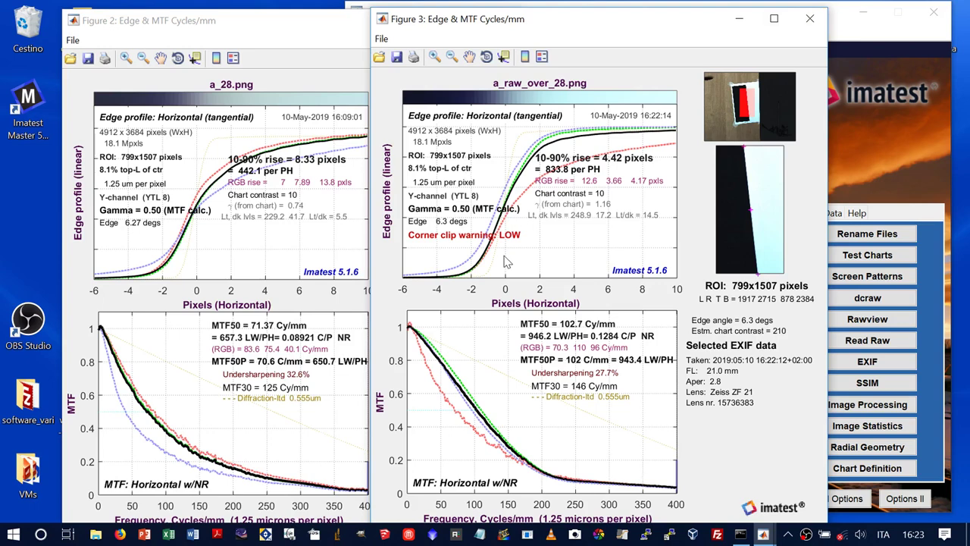
{"action": "left_click", "coordinate": [809, 21]}
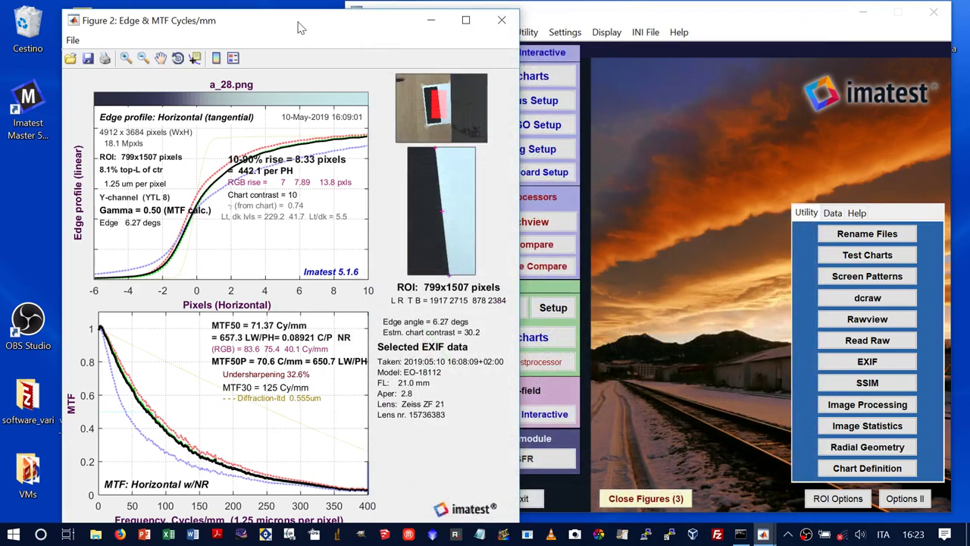
{"action": "left_click_drag", "start_coordinate": [299, 28], "coordinate": [286, 20]}
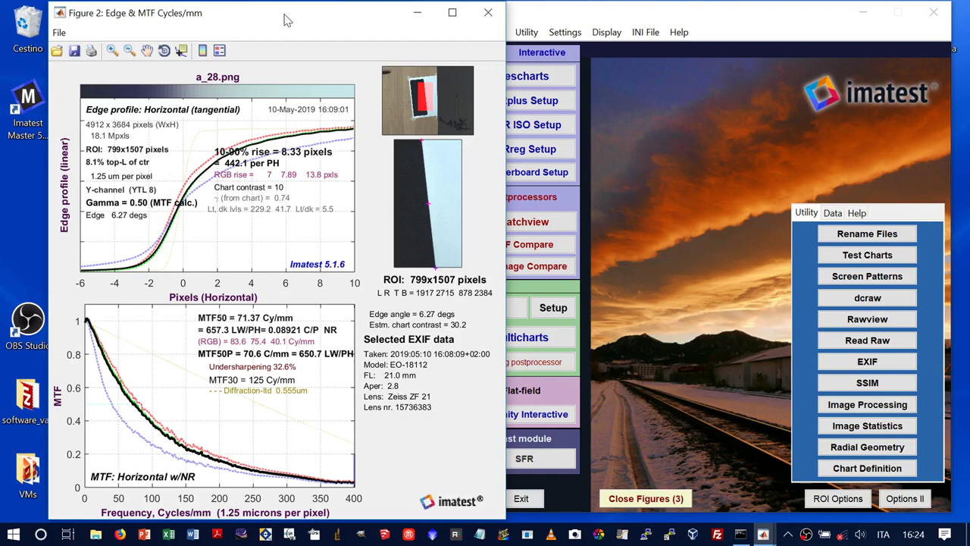
- Switch to the desktop with uEye Cockpit and set the camera's pixel format to RGB36 with high-quality software debayering
{"action": "key", "text": "super+Tab"}
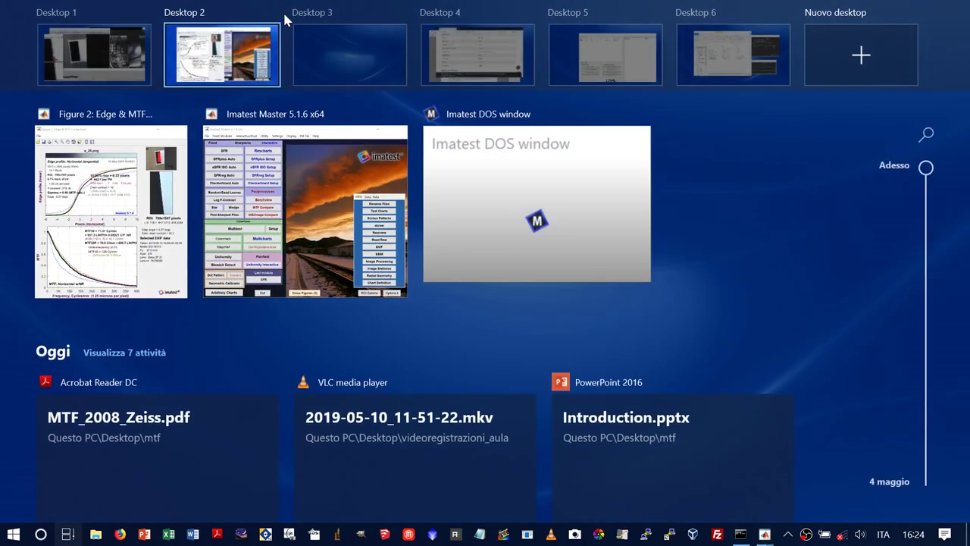
{"action": "left_click", "coordinate": [129, 52]}
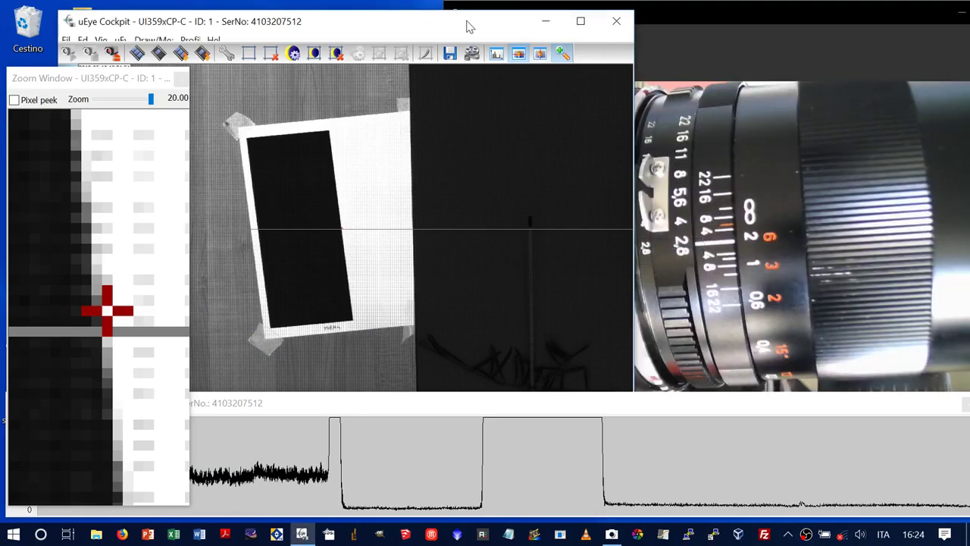
{"action": "left_click", "coordinate": [227, 54]}
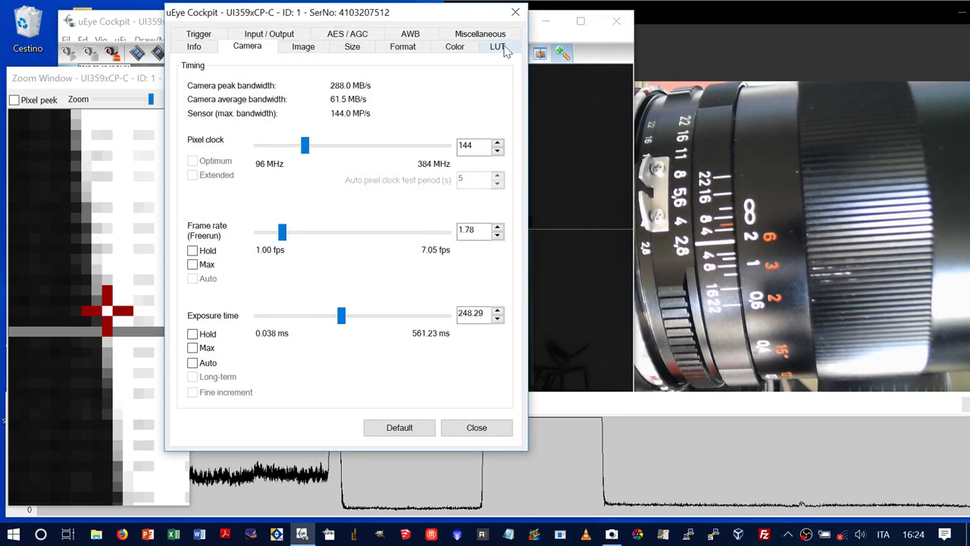
{"action": "left_click", "coordinate": [393, 50]}
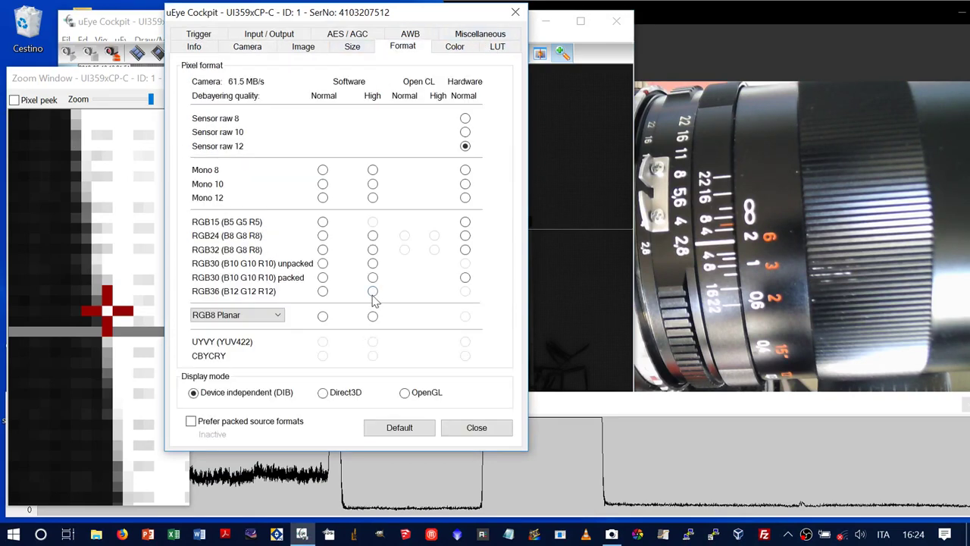
{"action": "left_click", "coordinate": [372, 295]}
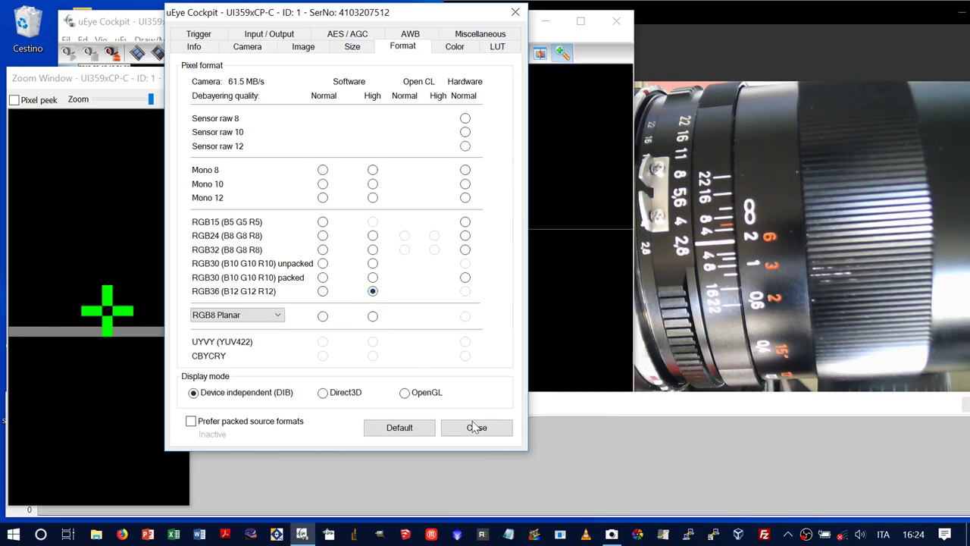
{"action": "left_click", "coordinate": [468, 429]}
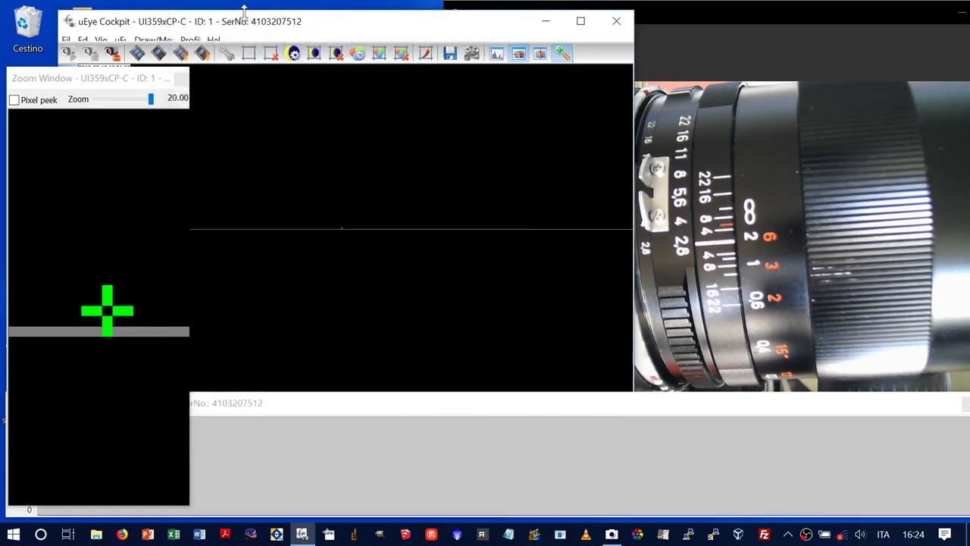
- Restart the live camera capture and set the exposure time to 516.08 ms in the camera properties
{"action": "left_click", "coordinate": [138, 53]}
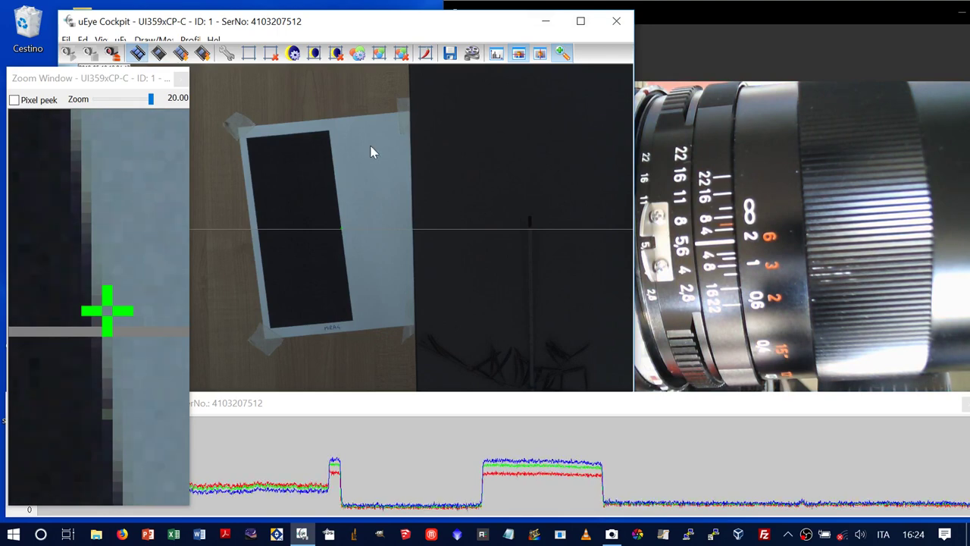
{"action": "left_click", "coordinate": [225, 55]}
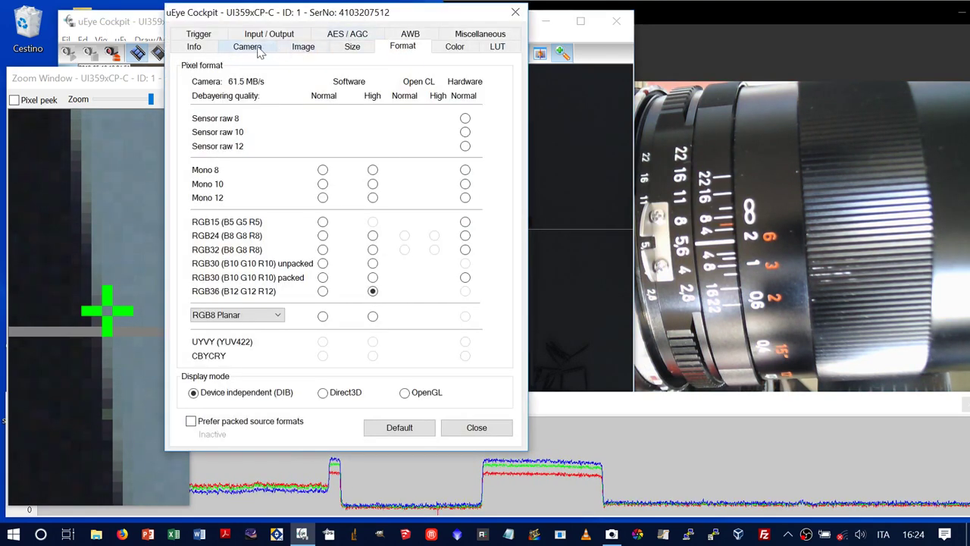
{"action": "left_click", "coordinate": [250, 47]}
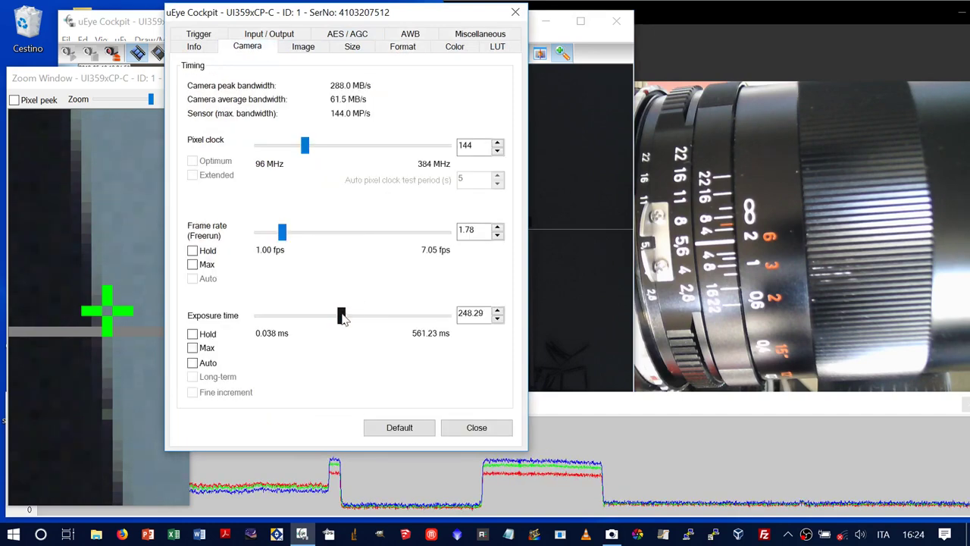
{"action": "left_click_drag", "start_coordinate": [342, 318], "coordinate": [433, 315]}
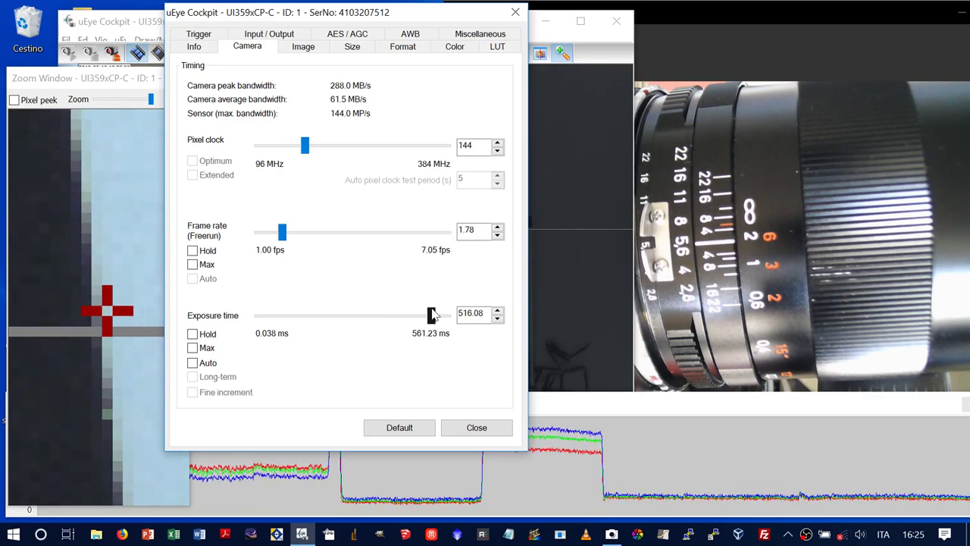
{"action": "left_click", "coordinate": [463, 428]}
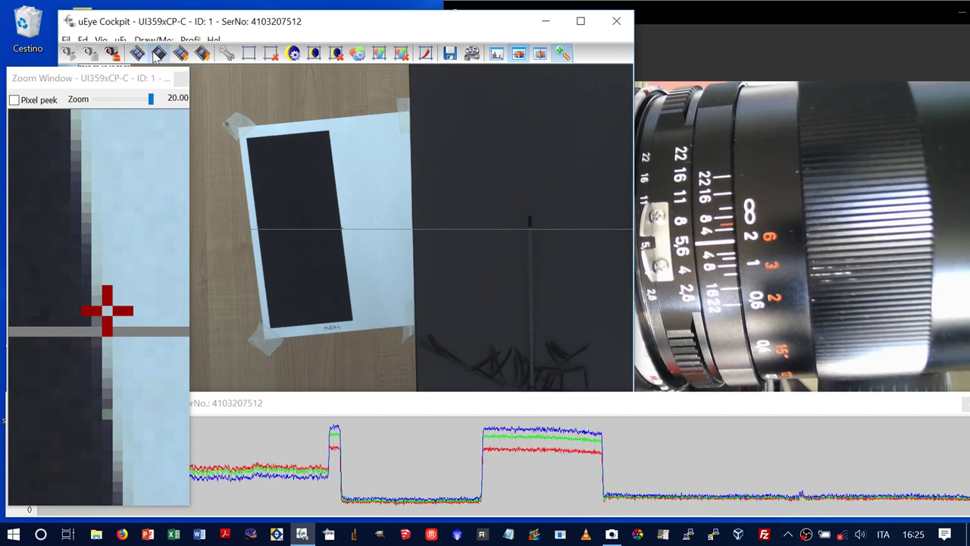
- Save the current camera image as a PNG named a_56 in the mtf folder
{"action": "left_click", "coordinate": [66, 40]}
{"action": "left_click", "coordinate": [106, 68]}
{"action": "left_click", "coordinate": [192, 322]}
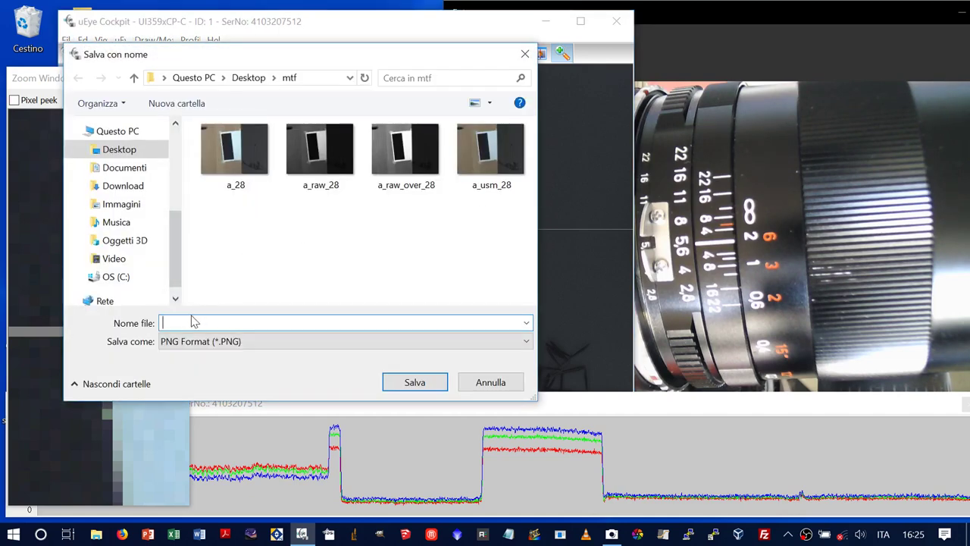
{"action": "type", "text": "a_"}
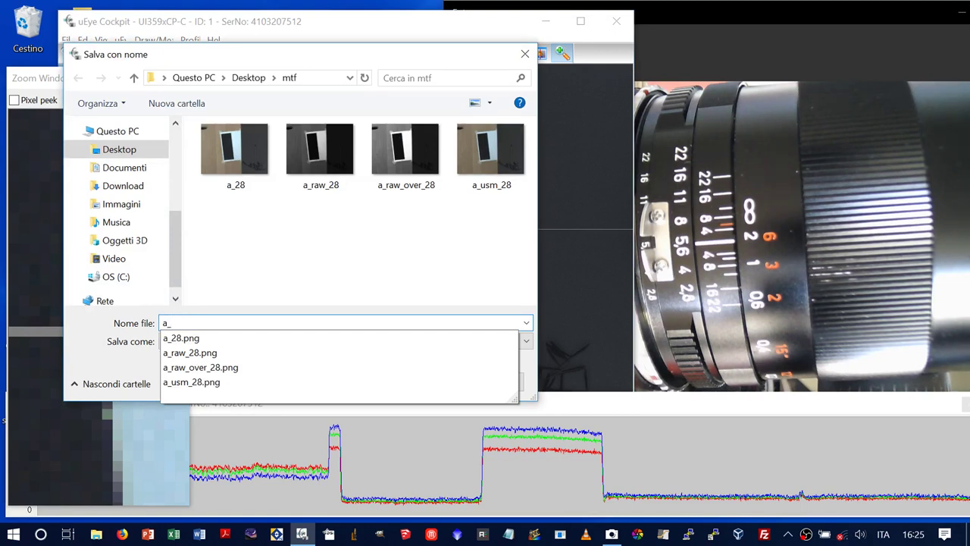
{"action": "type", "text": "56"}
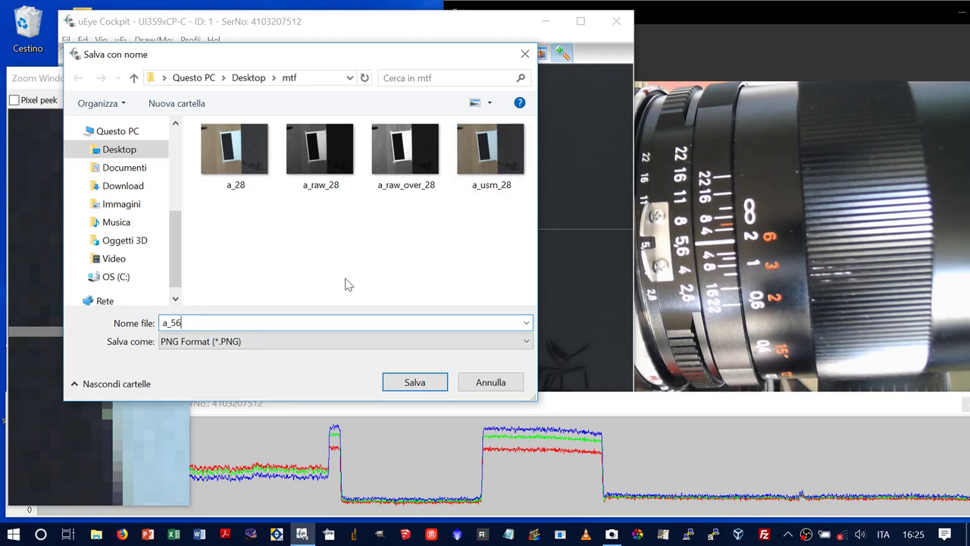
{"action": "left_click", "coordinate": [409, 383]}
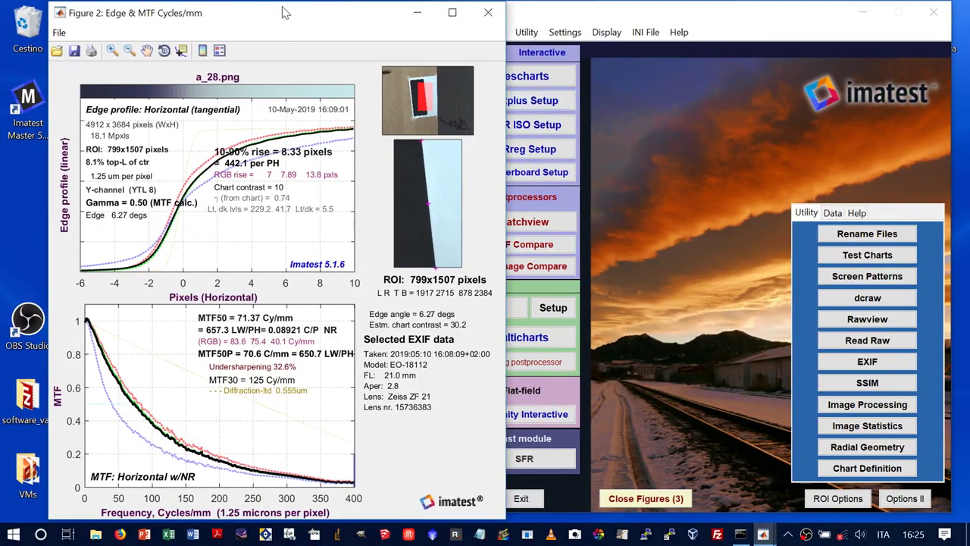
- Run the SFR analysis on a_56 with the same ROI as the previous image and the aperture set to 5.6
{"action": "left_click_drag", "start_coordinate": [285, 13], "coordinate": [247, 12]}
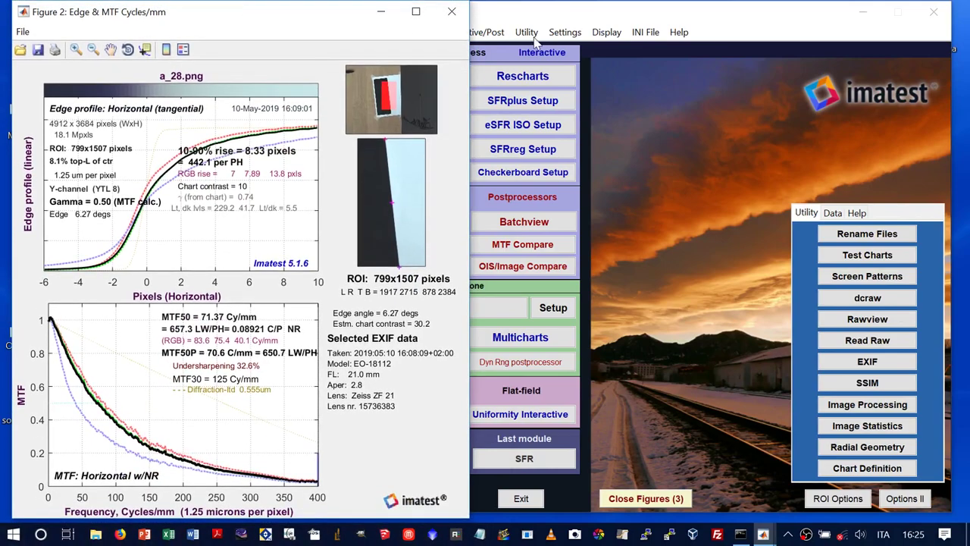
{"action": "mouse_move", "coordinate": [545, 12]}
{"action": "left_mouse_down"}
{"action": "mouse_move", "coordinate": [614, 115]}
{"action": "mouse_move", "coordinate": [600, 16]}
{"action": "mouse_move", "coordinate": [559, 13]}
{"action": "left_mouse_up"}
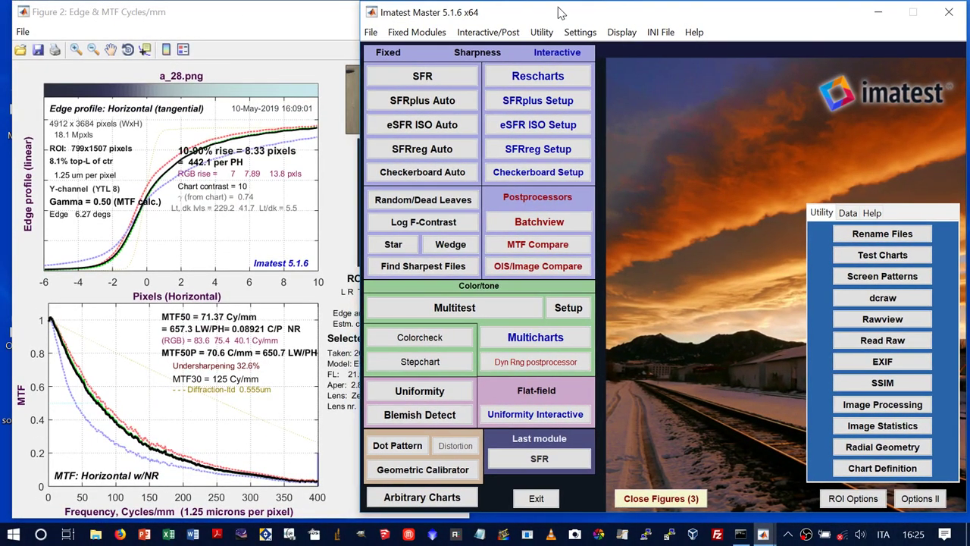
{"action": "left_click", "coordinate": [424, 77]}
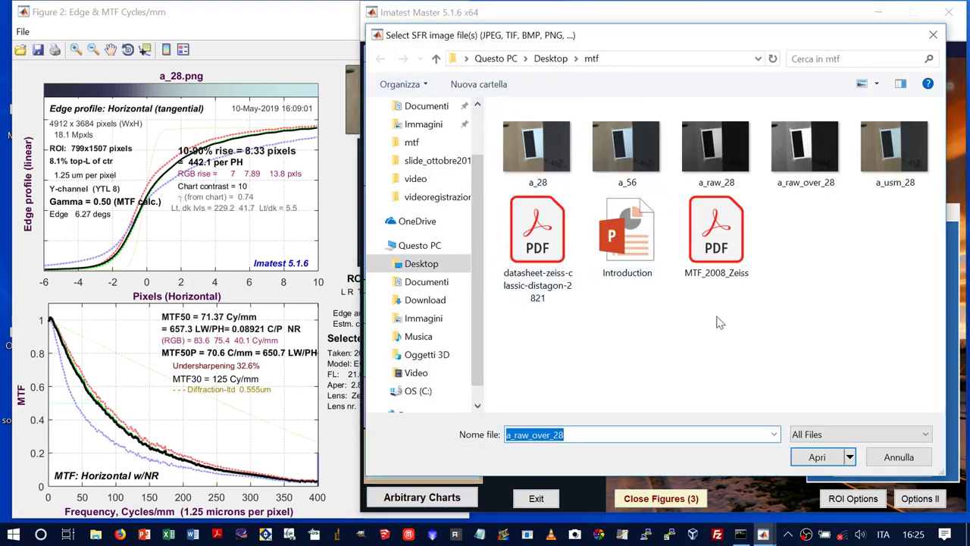
{"action": "left_click", "coordinate": [626, 157]}
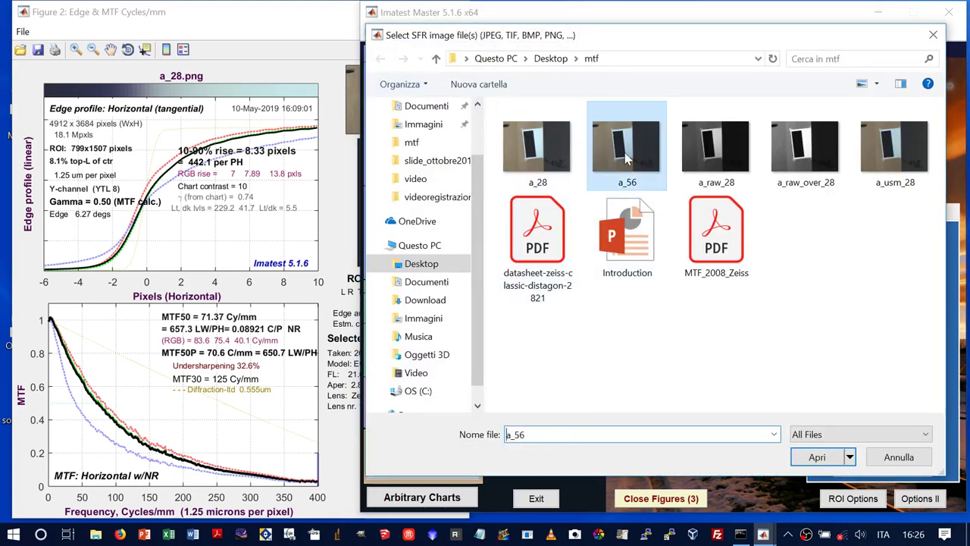
{"action": "left_click", "coordinate": [817, 457]}
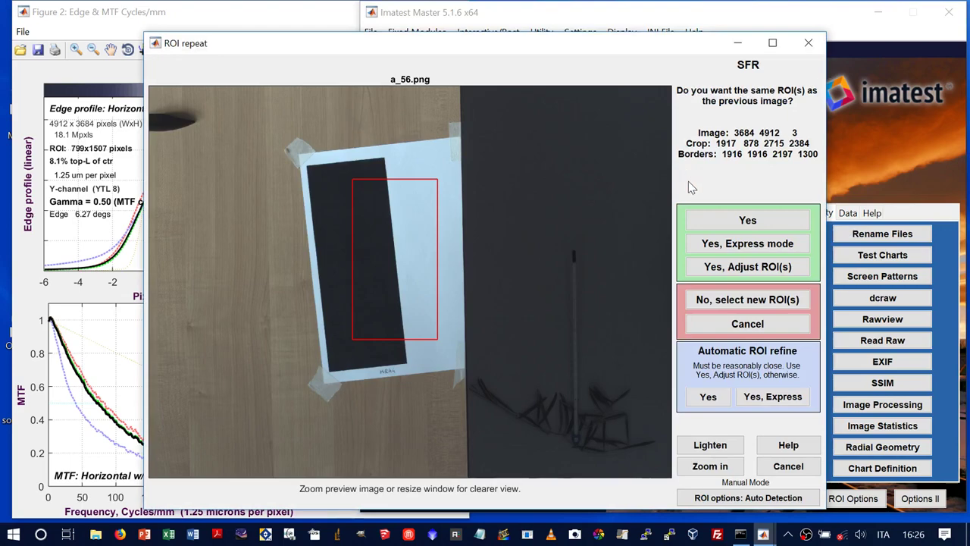
{"action": "left_click", "coordinate": [713, 215]}
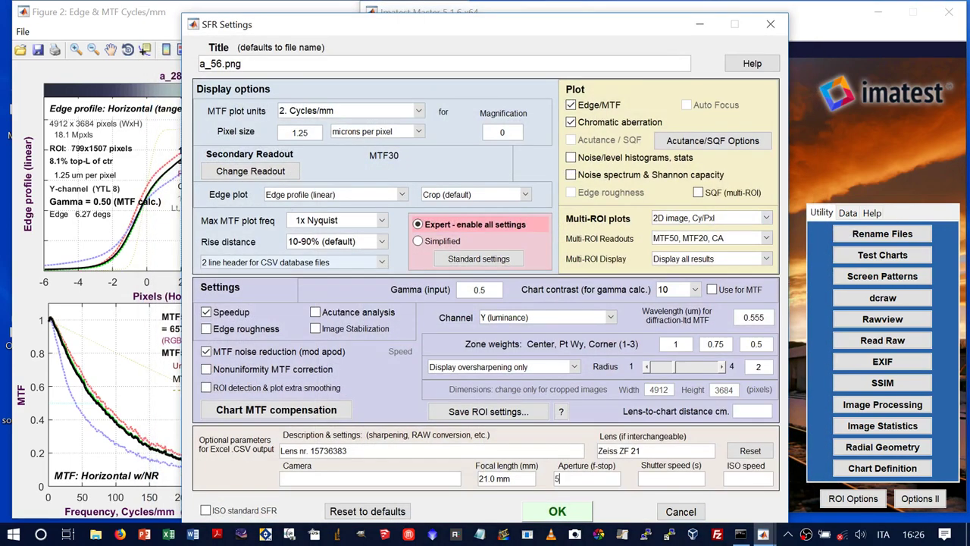
{"action": "left_click", "coordinate": [554, 509]}
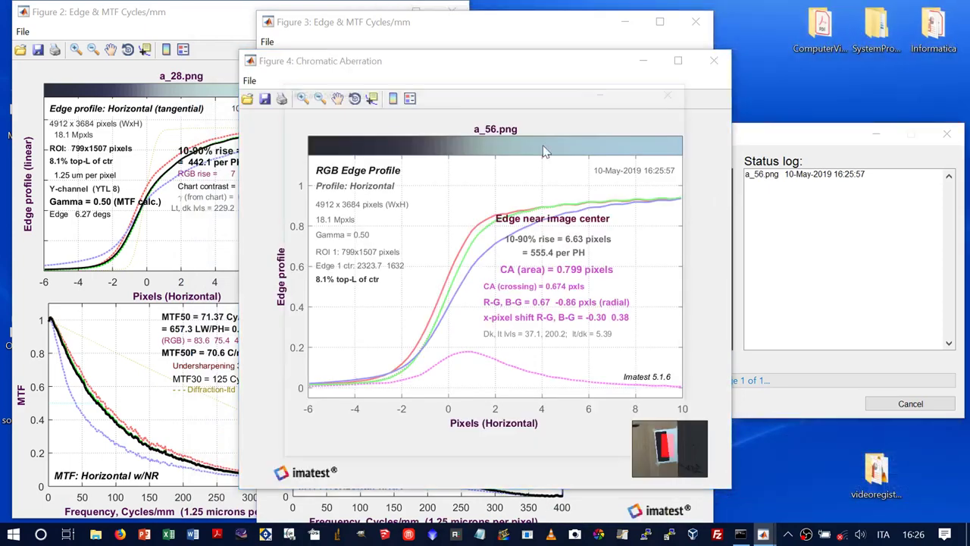
{"action": "left_click", "coordinate": [626, 452]}
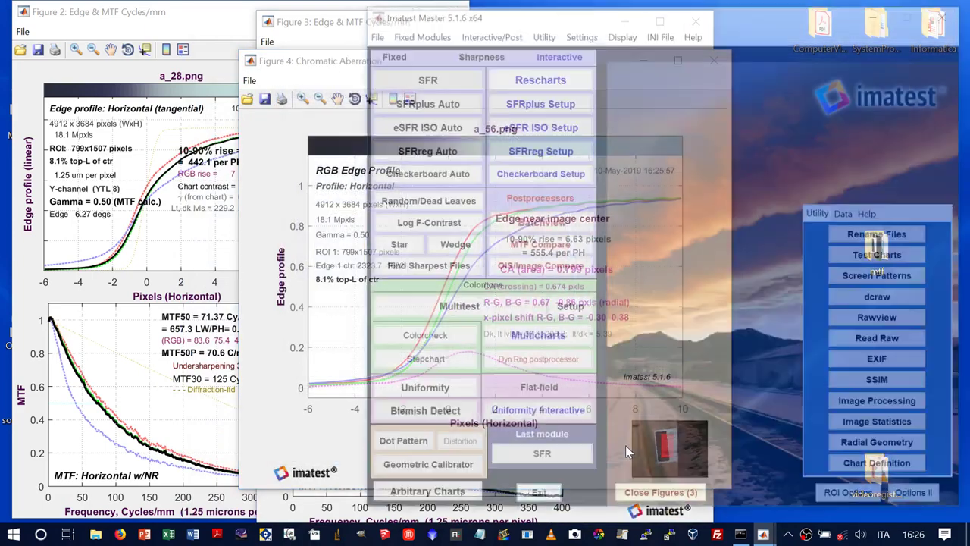
- Close the Chromatic Aberration figure and place the a_56 Edge & MTF figure beside the a_28 one for comparison
{"action": "left_click", "coordinate": [345, 271]}
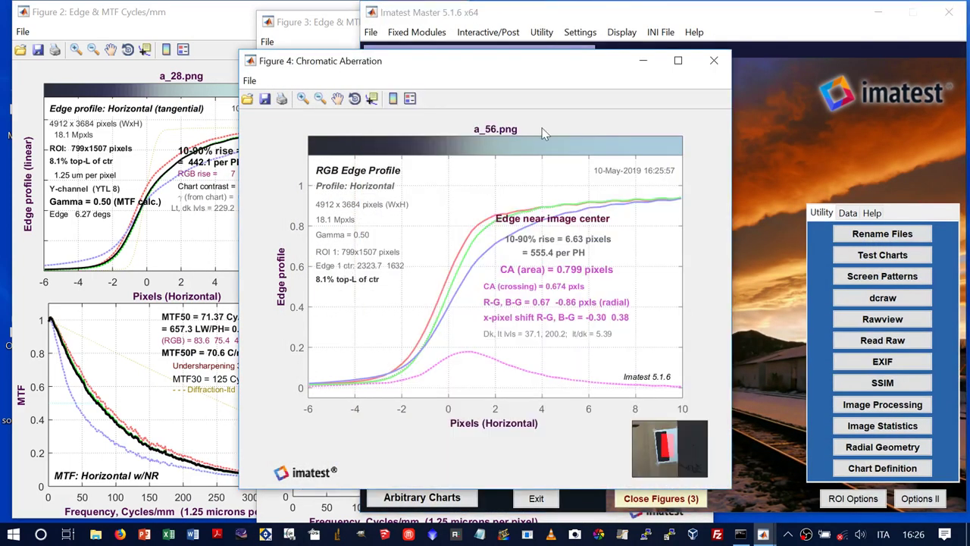
{"action": "left_click", "coordinate": [714, 60]}
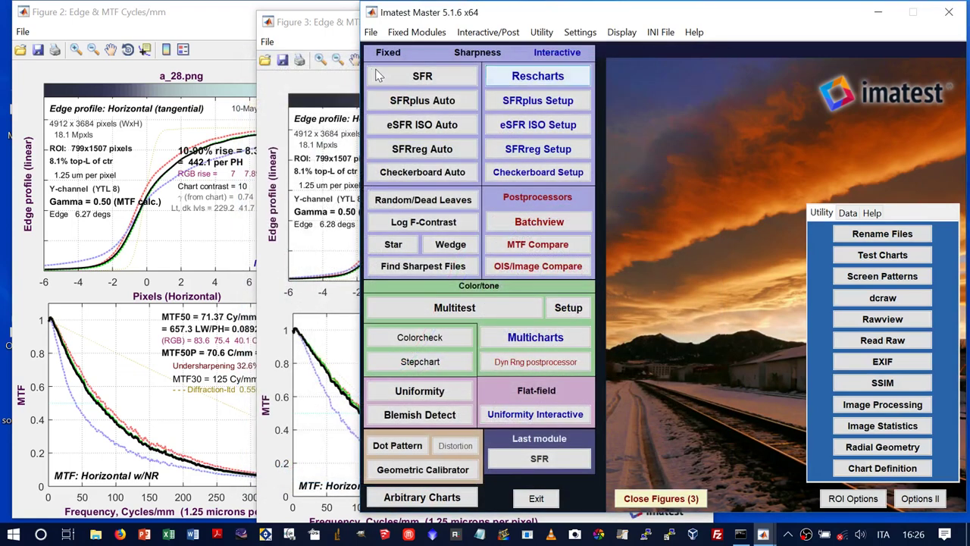
{"action": "left_click", "coordinate": [337, 27]}
{"action": "left_click_drag", "start_coordinate": [333, 24], "coordinate": [461, 17]}
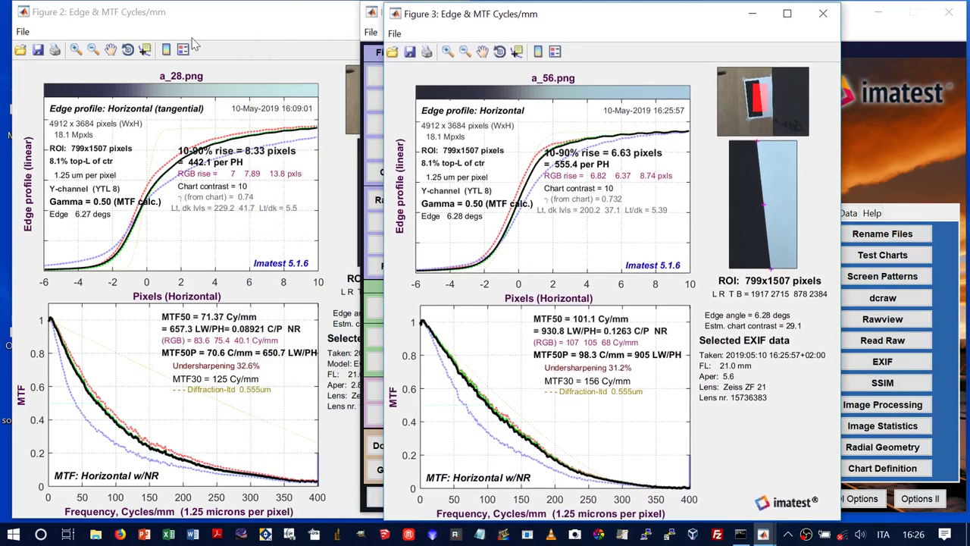
{"action": "left_click", "coordinate": [262, 10]}
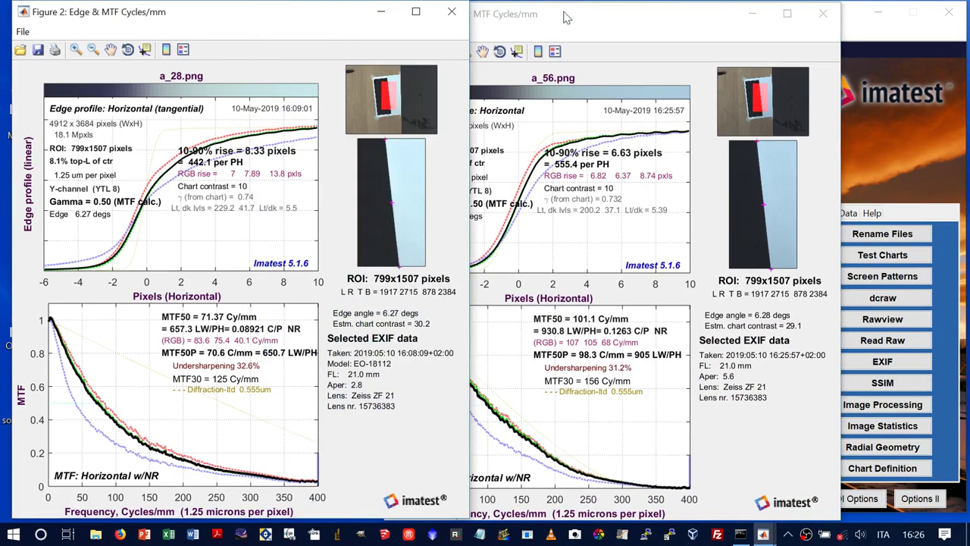
{"action": "left_click_drag", "start_coordinate": [567, 15], "coordinate": [653, 17]}
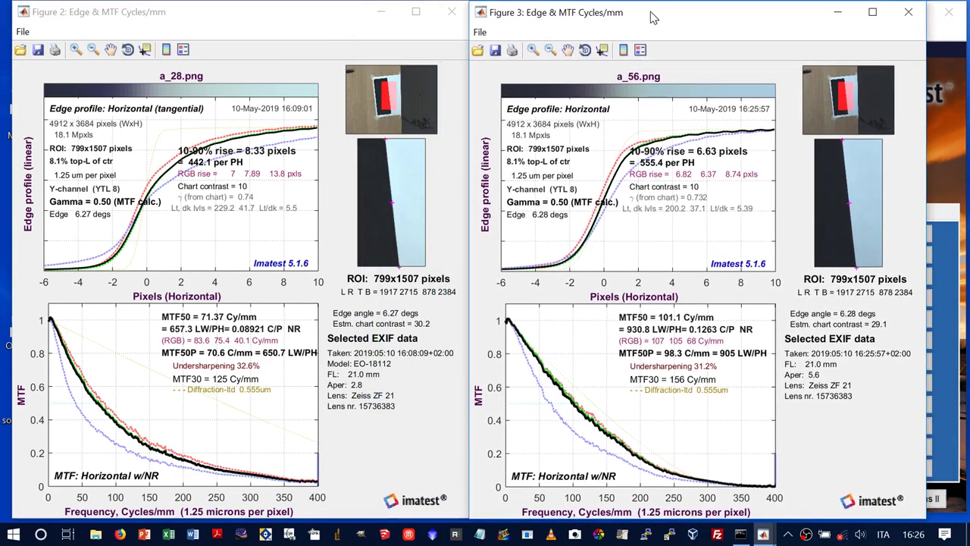
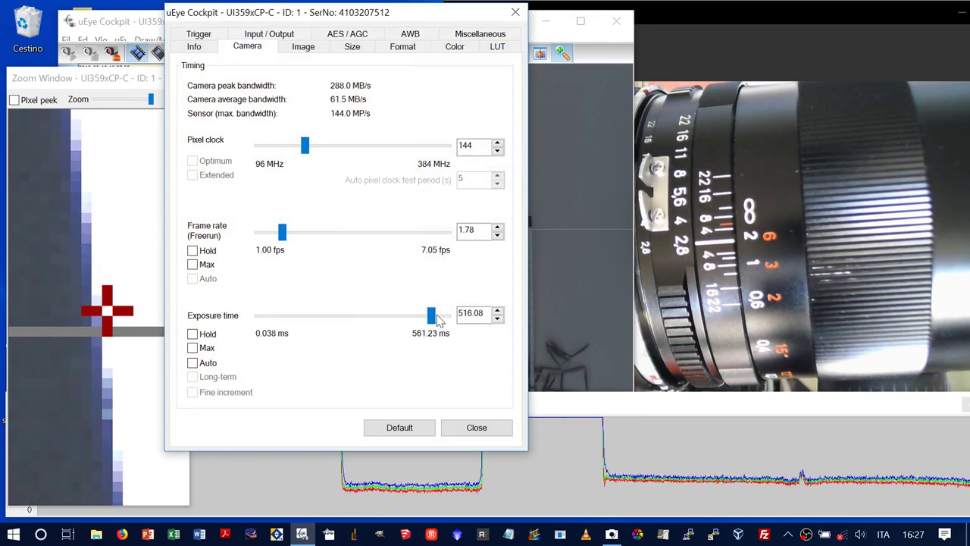
- In uEye Cockpit, set the camera's exposure time to 155.00 ms and stop the live capture
{"action": "left_click_drag", "start_coordinate": [431, 315], "coordinate": [310, 321]}
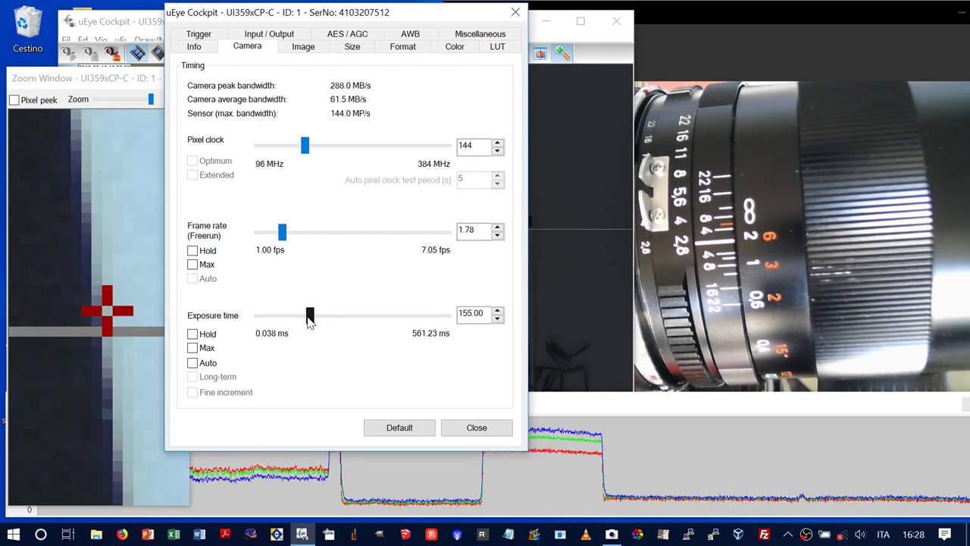
{"action": "left_click", "coordinate": [493, 431]}
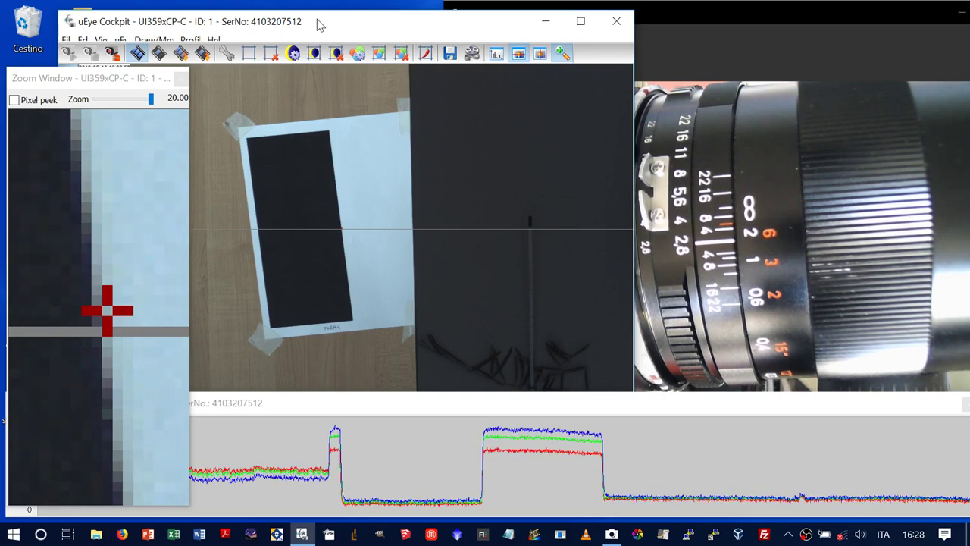
{"action": "left_click", "coordinate": [158, 58]}
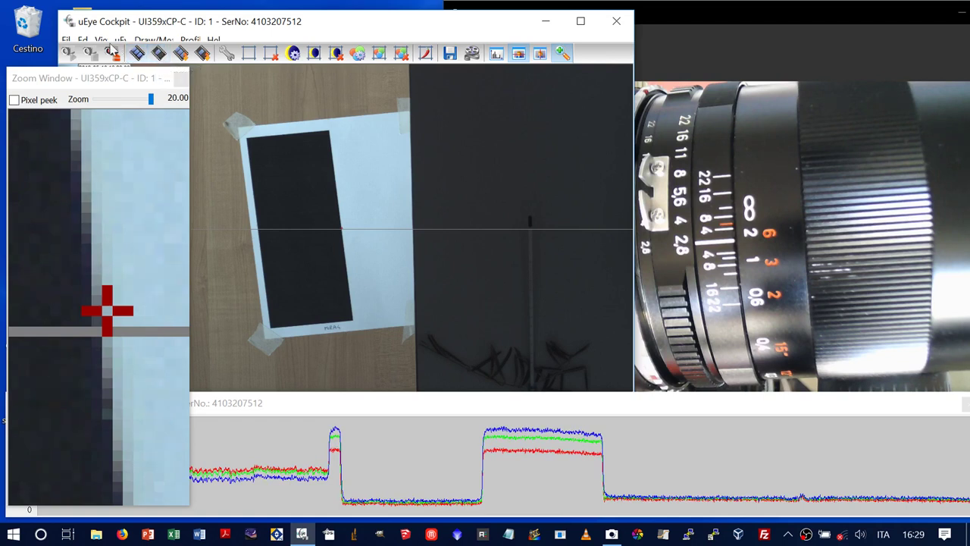
- Save the current camera image as a PNG named b_28 in the mtf folder
{"action": "left_click", "coordinate": [67, 39]}
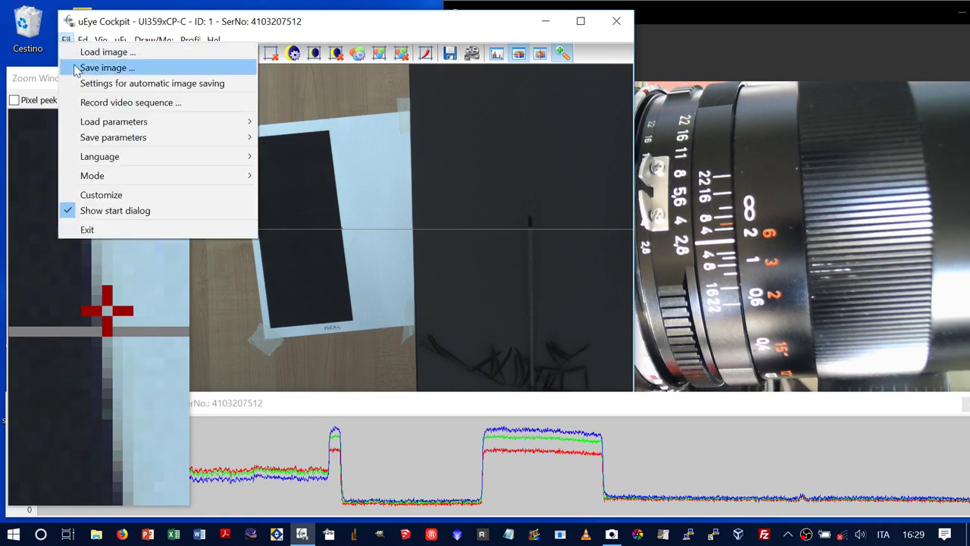
{"action": "left_click", "coordinate": [77, 68]}
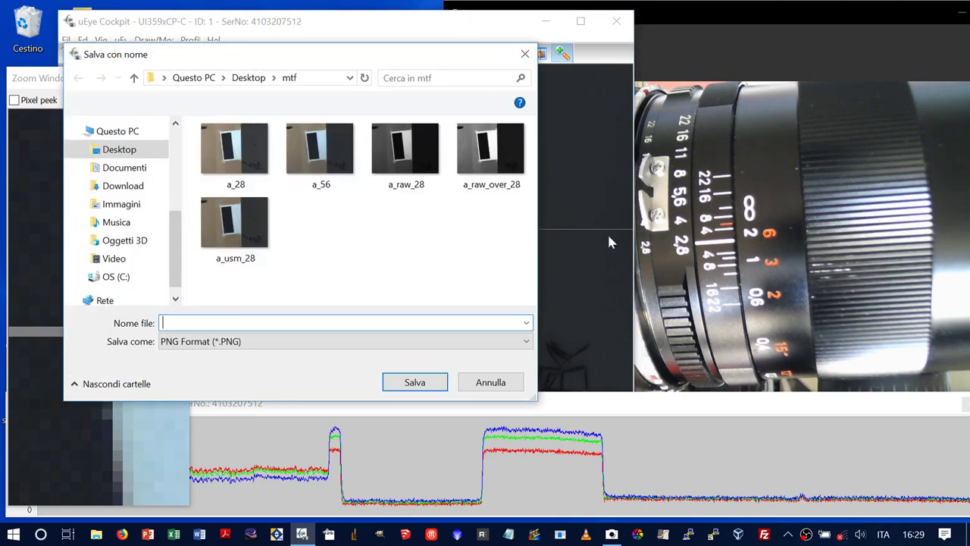
{"action": "type", "text": "b"}
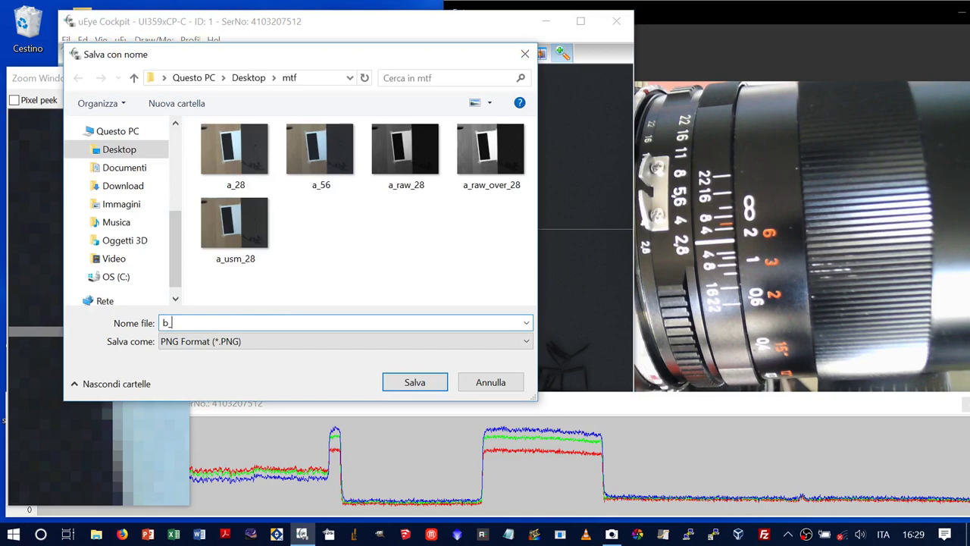
{"action": "type", "text": "_28"}
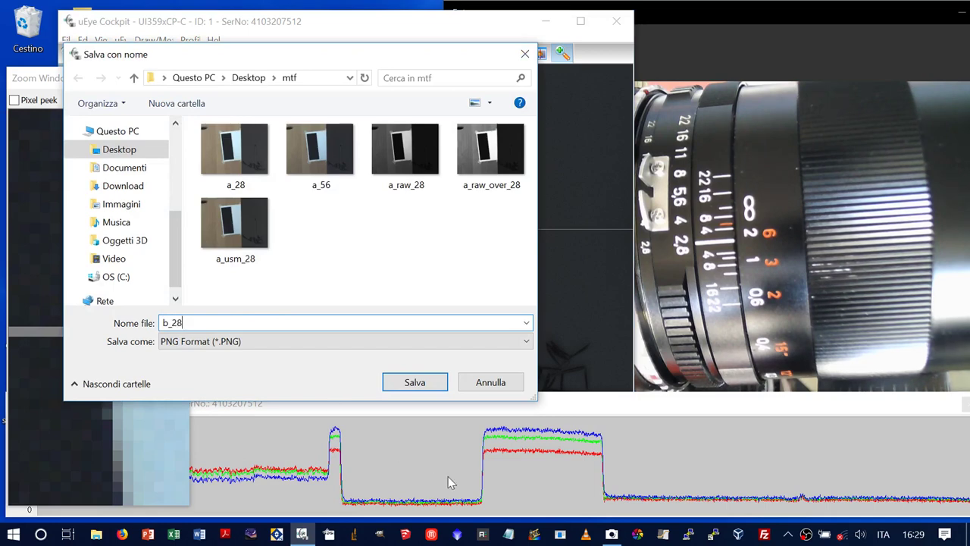
{"action": "left_click", "coordinate": [416, 384]}
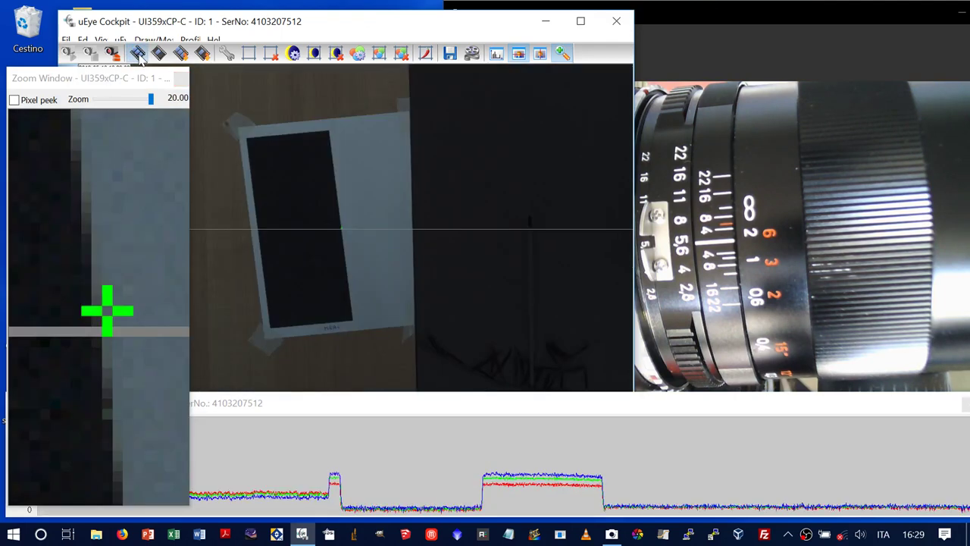
- Raise the camera's exposure time to 504.04 ms and freeze the live image
{"action": "left_click", "coordinate": [226, 53]}
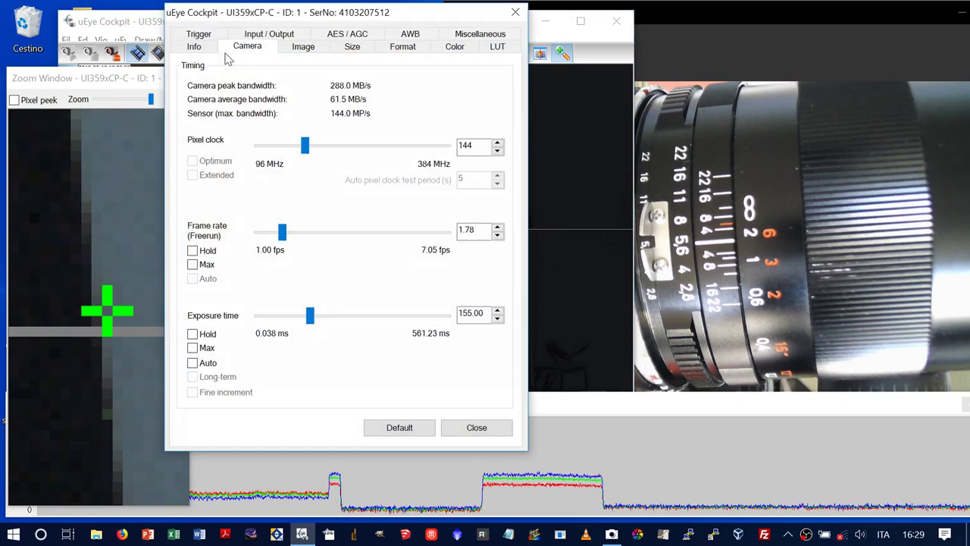
{"action": "left_click_drag", "start_coordinate": [310, 313], "coordinate": [394, 328]}
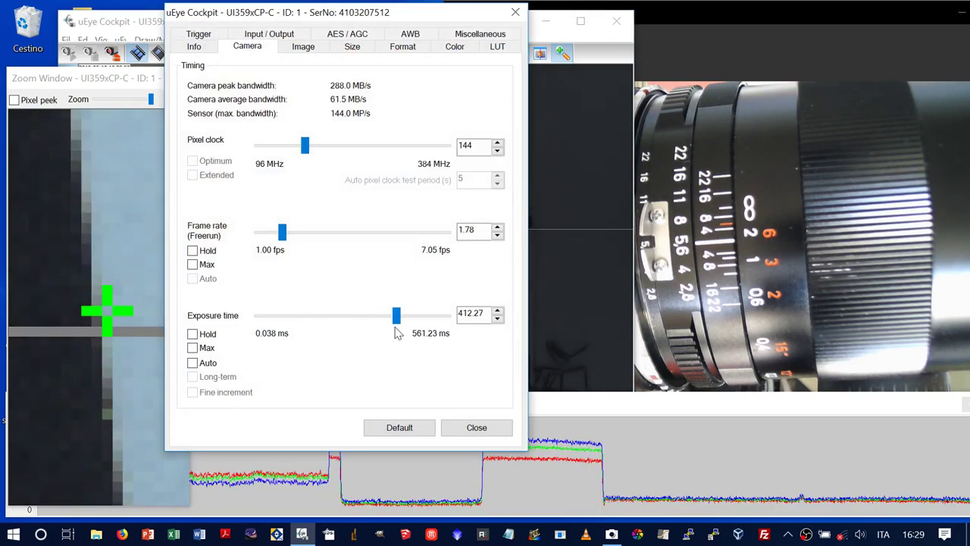
{"action": "left_click_drag", "start_coordinate": [399, 316], "coordinate": [429, 322]}
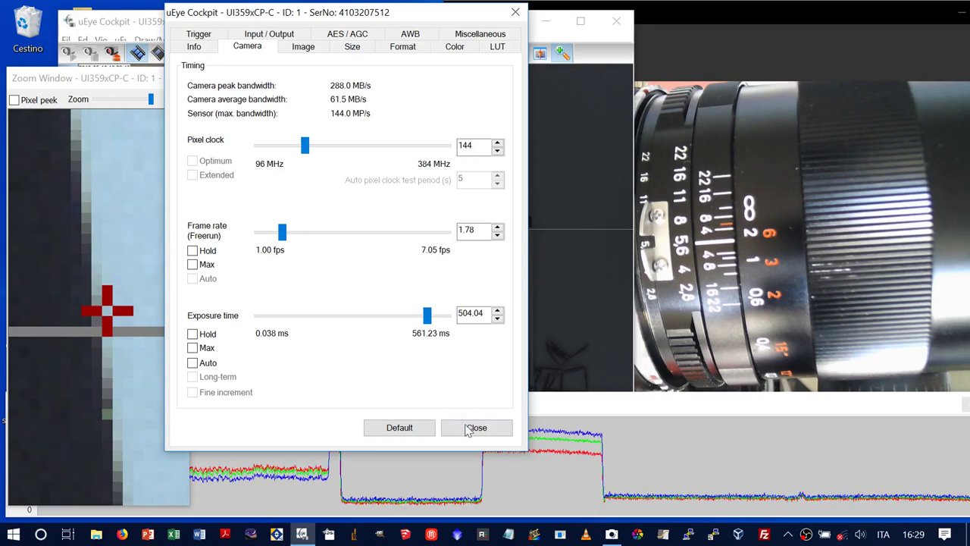
{"action": "left_click", "coordinate": [462, 429]}
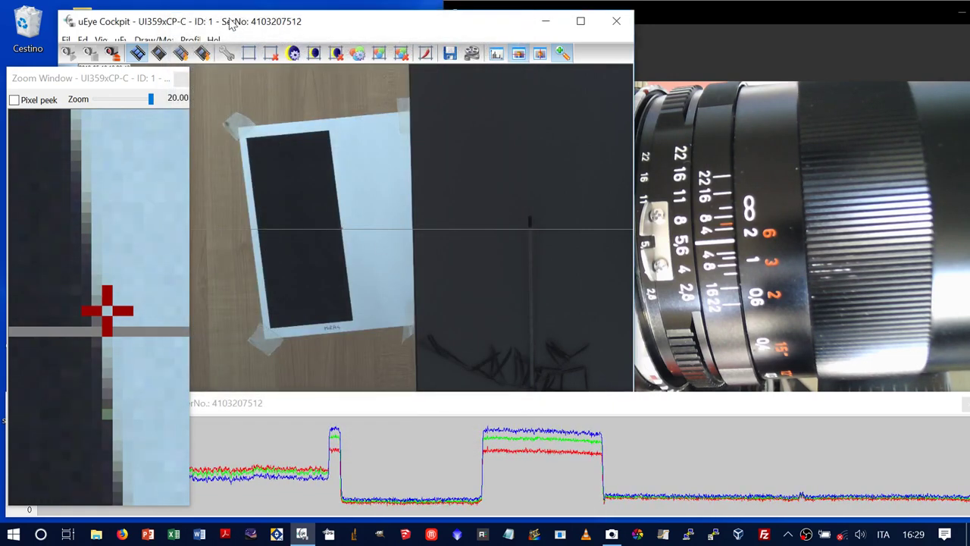
{"action": "left_click", "coordinate": [159, 56]}
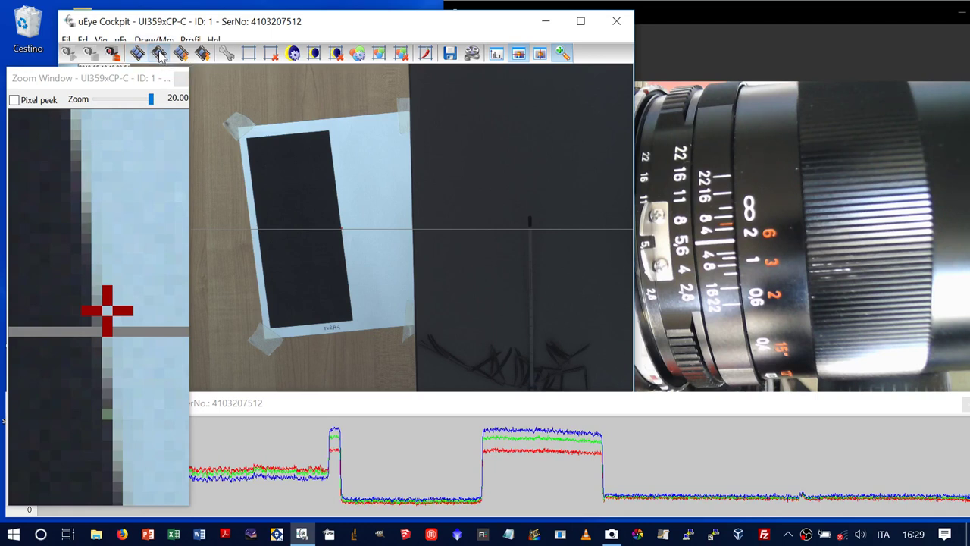
- Save the frozen camera image as a PNG named b_56 in the mtf folder
{"action": "left_click", "coordinate": [68, 39]}
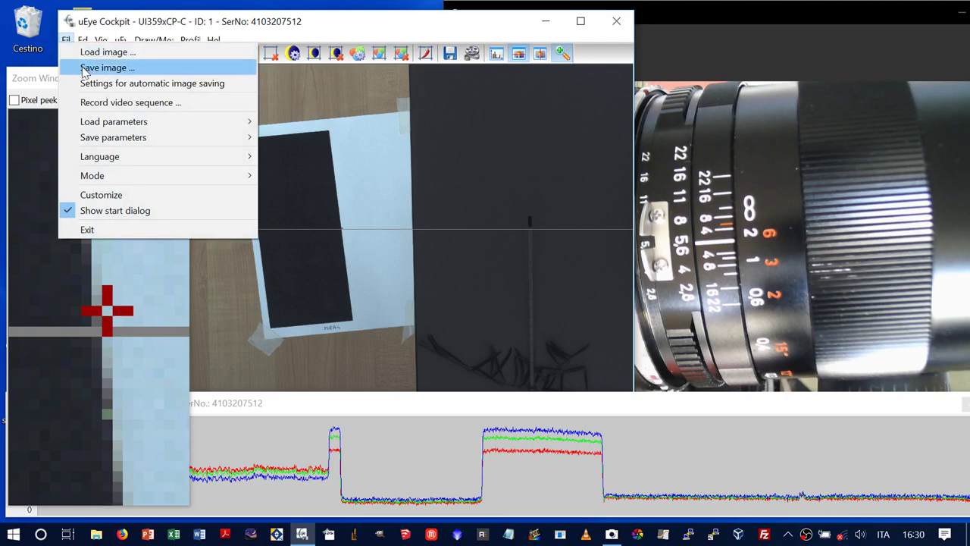
{"action": "left_click", "coordinate": [83, 67]}
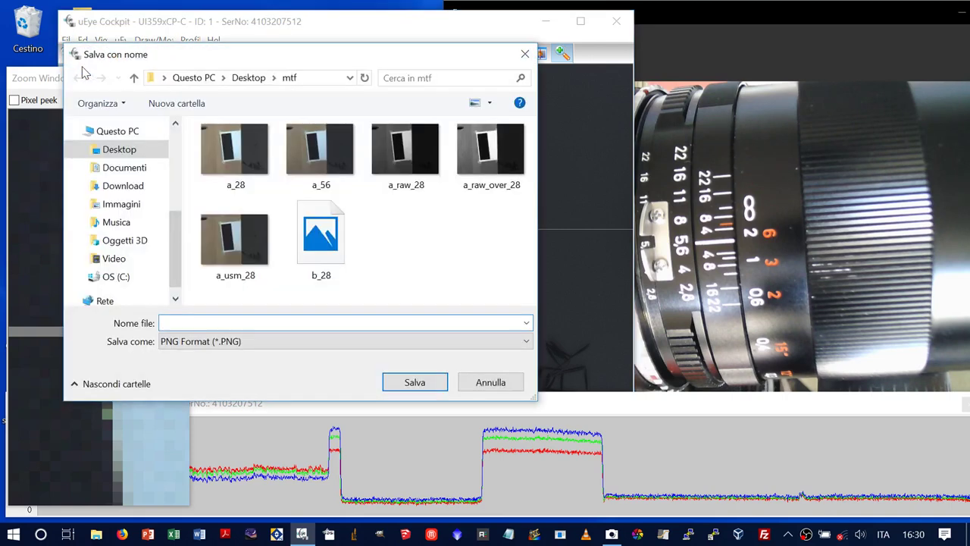
{"action": "type", "text": "b"}
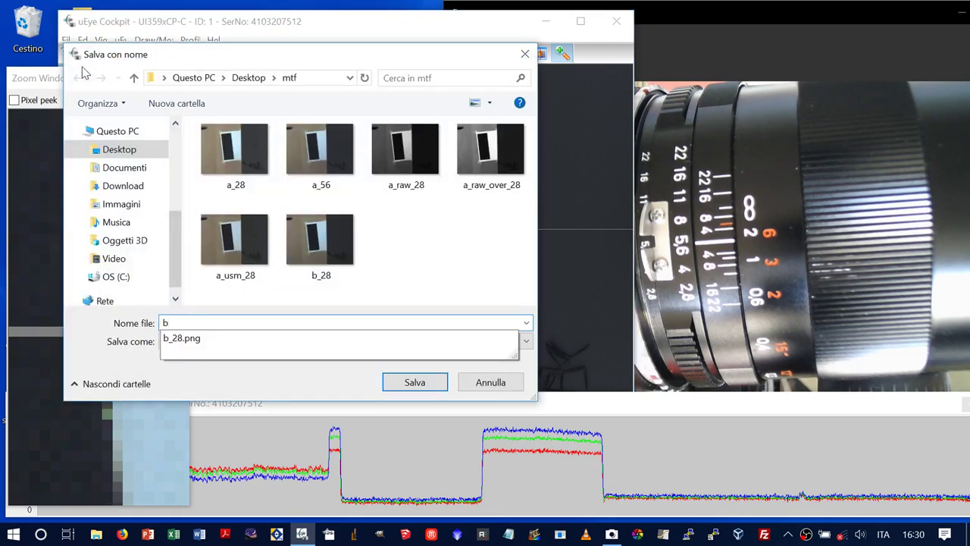
{"action": "type", "text": "_56"}
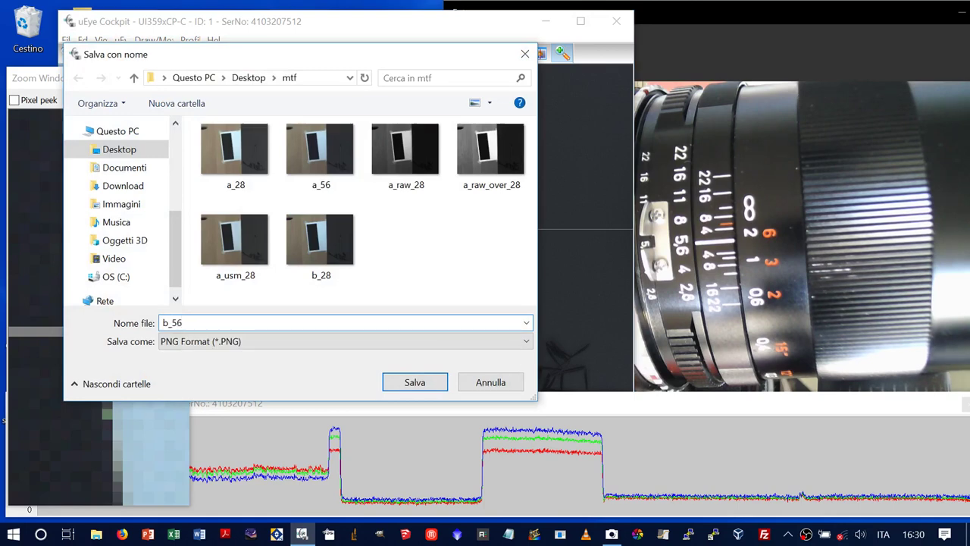
{"action": "left_click", "coordinate": [414, 384]}
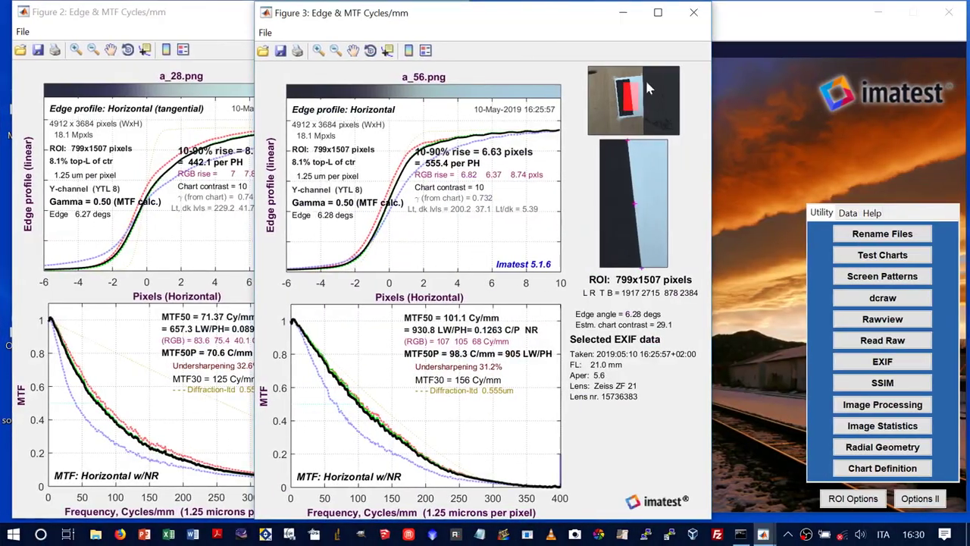
- Load b_28 from the mtf folder into the Imatest SFR module and reuse the previous image's ROI
{"action": "left_click", "coordinate": [792, 23]}
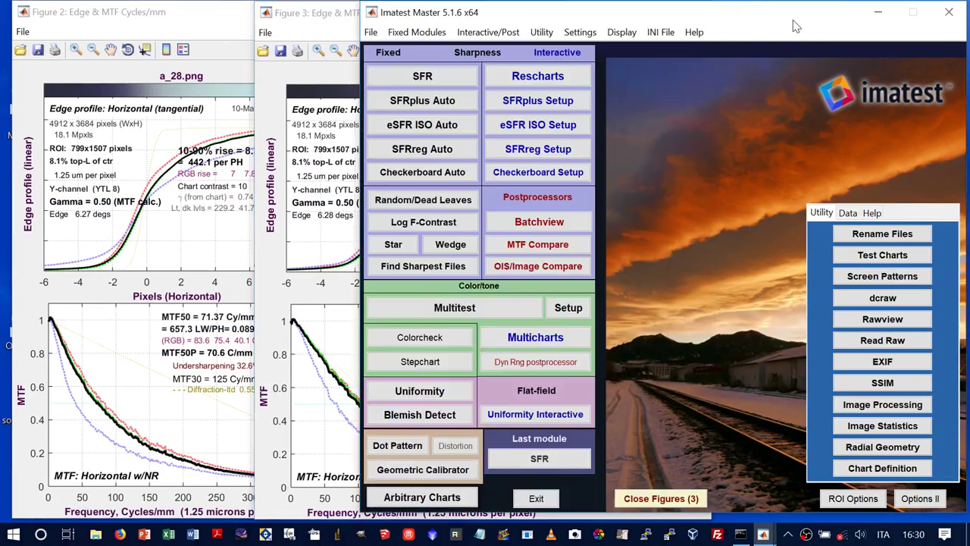
{"action": "left_click", "coordinate": [408, 76]}
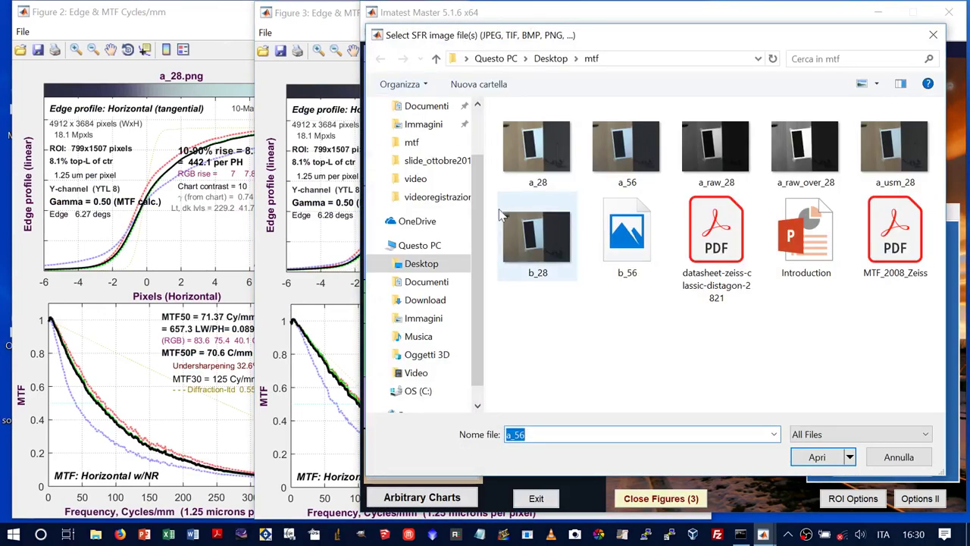
{"action": "left_click", "coordinate": [533, 225]}
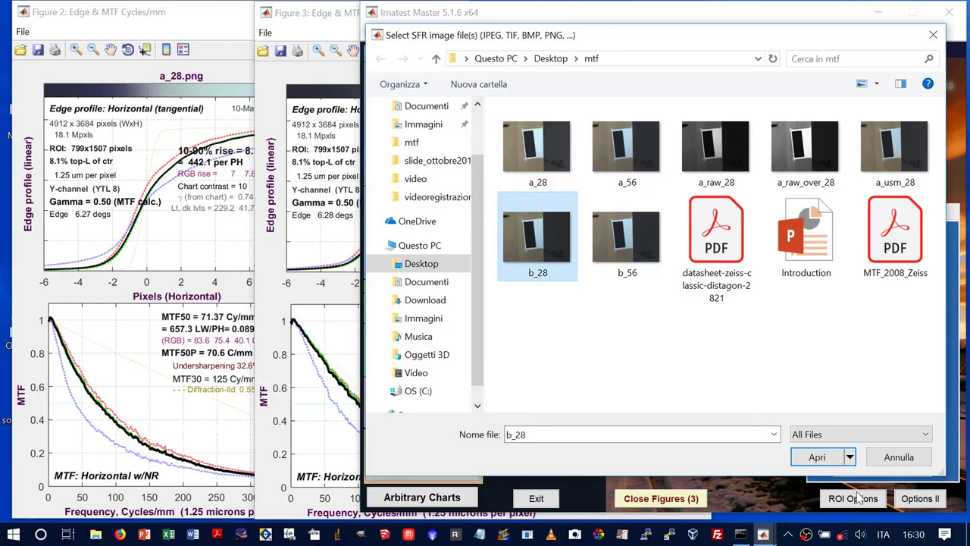
{"action": "left_click", "coordinate": [814, 457]}
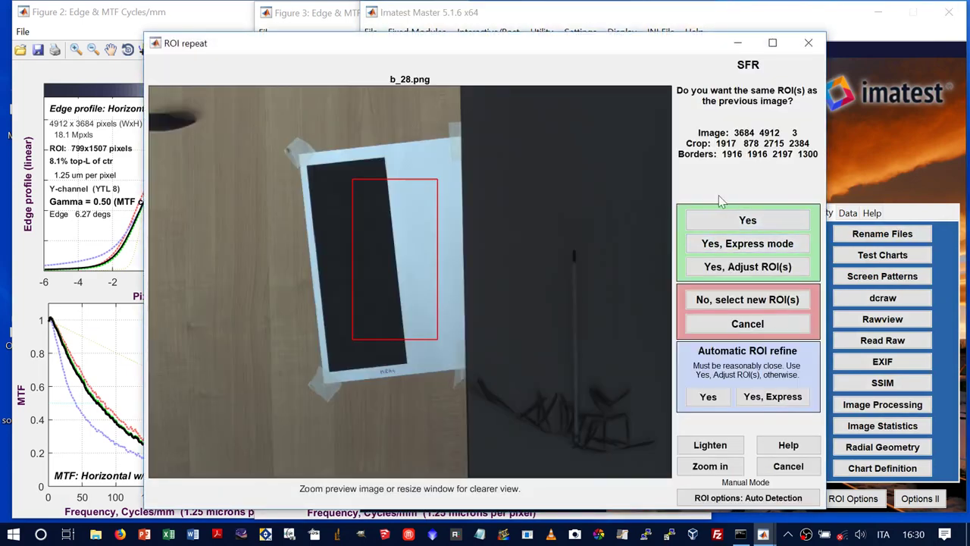
{"action": "left_click", "coordinate": [696, 224]}
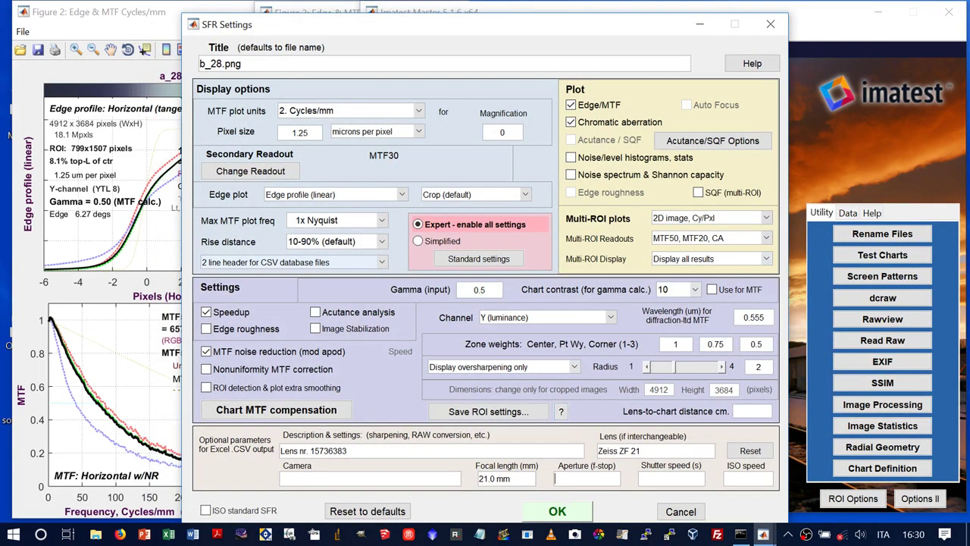
- Run the SFR analysis of b_28 with aperture 2.8, decline saving the results, and close its chromatic aberration figure
{"action": "left_click", "coordinate": [540, 511]}
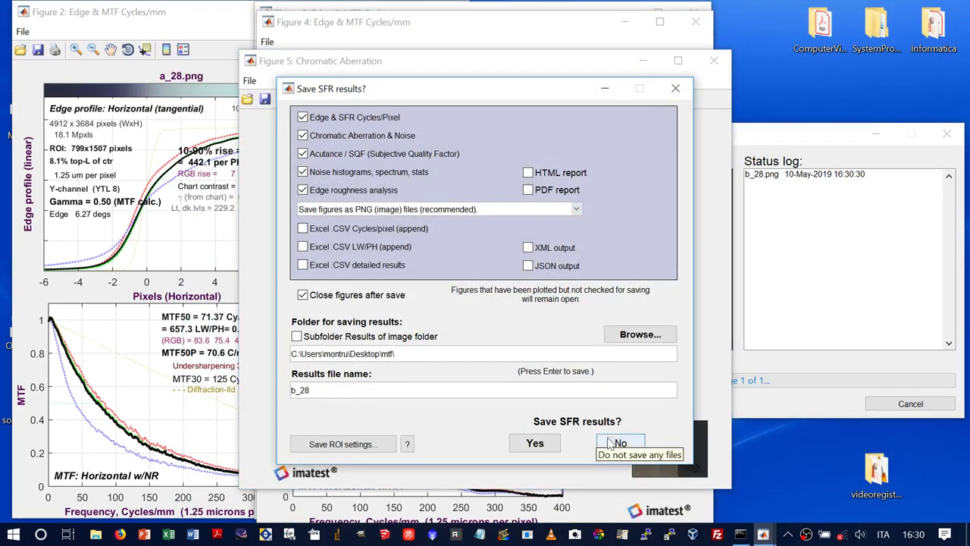
{"action": "left_click", "coordinate": [554, 379]}
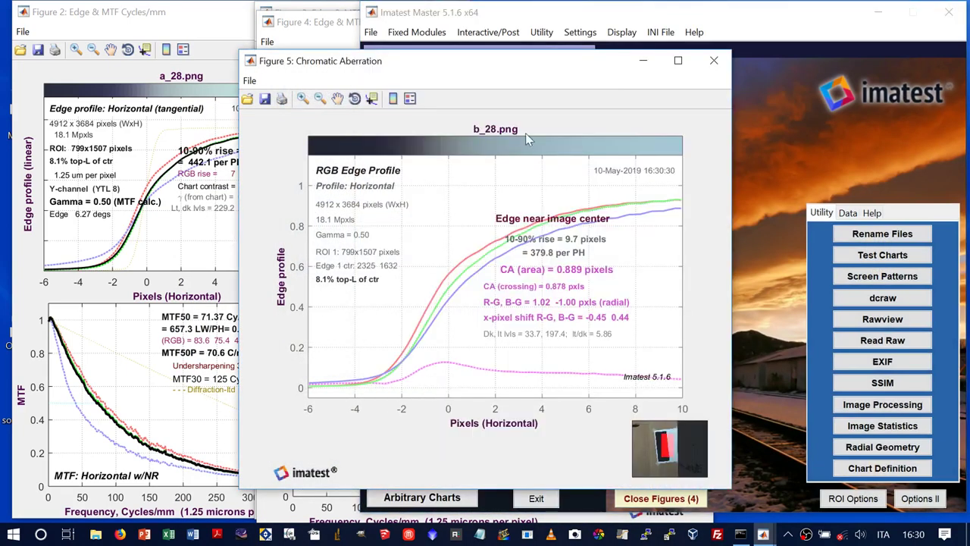
{"action": "left_click", "coordinate": [713, 61]}
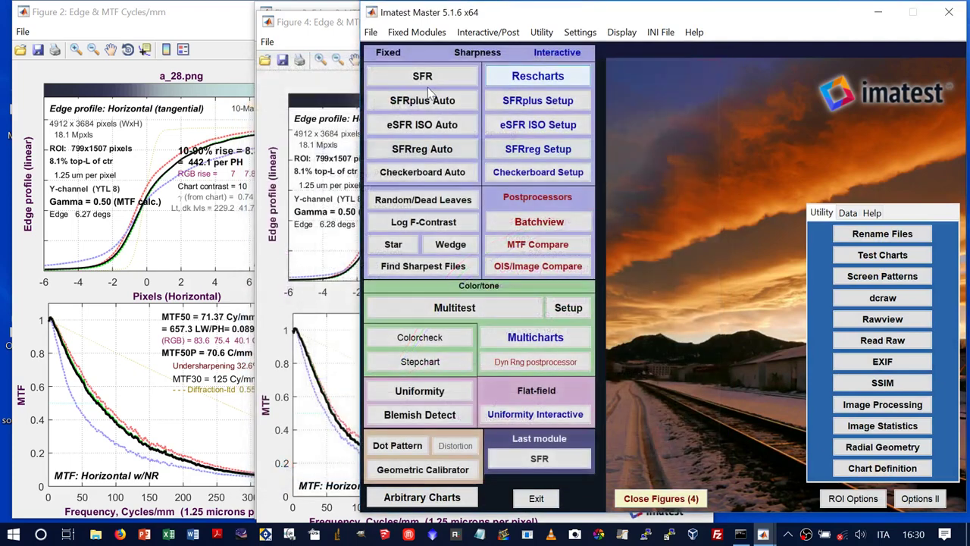
- Bring the b_28 edge and MTF figure forward to examine it, and move it clear of the main Imatest window's buttons
{"action": "left_click", "coordinate": [338, 87]}
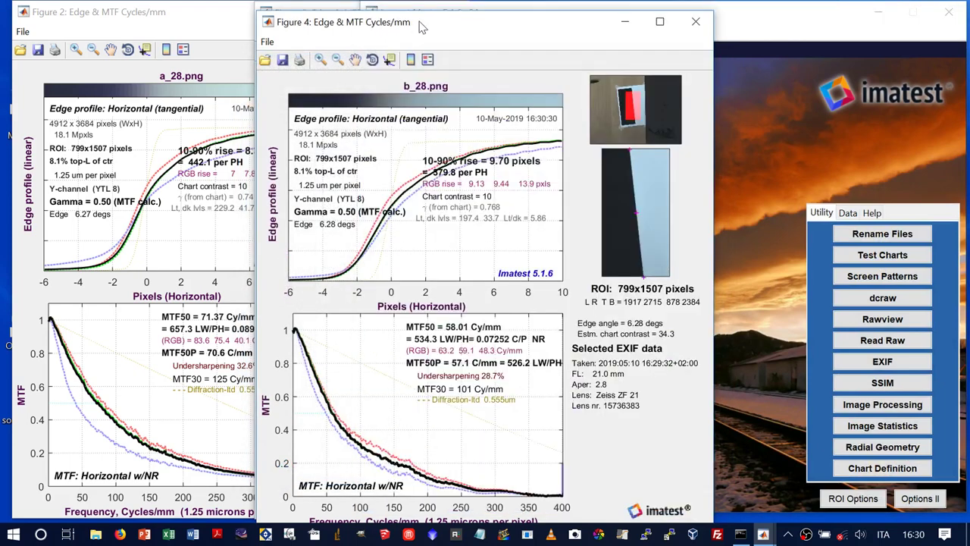
{"action": "left_click_drag", "start_coordinate": [422, 27], "coordinate": [599, 26]}
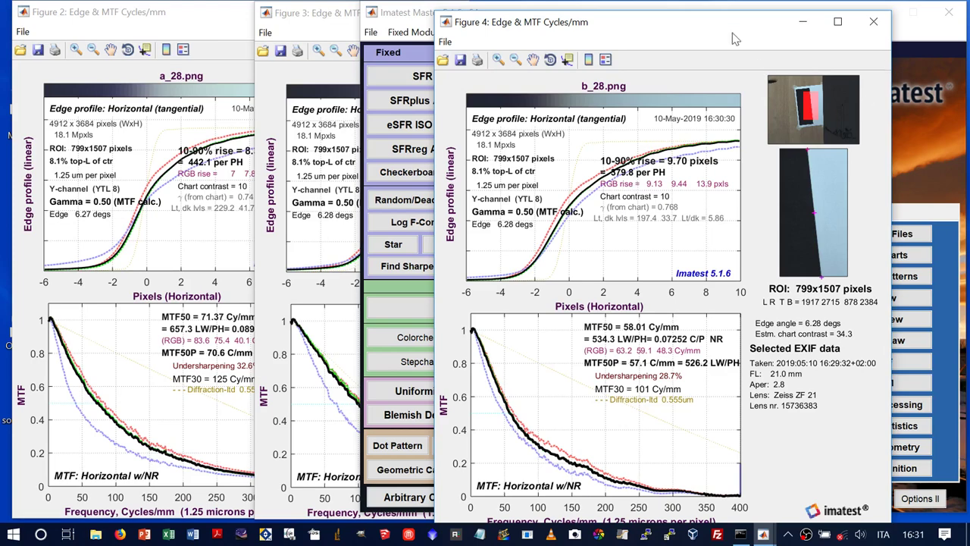
{"action": "left_click_drag", "start_coordinate": [723, 31], "coordinate": [434, 23]}
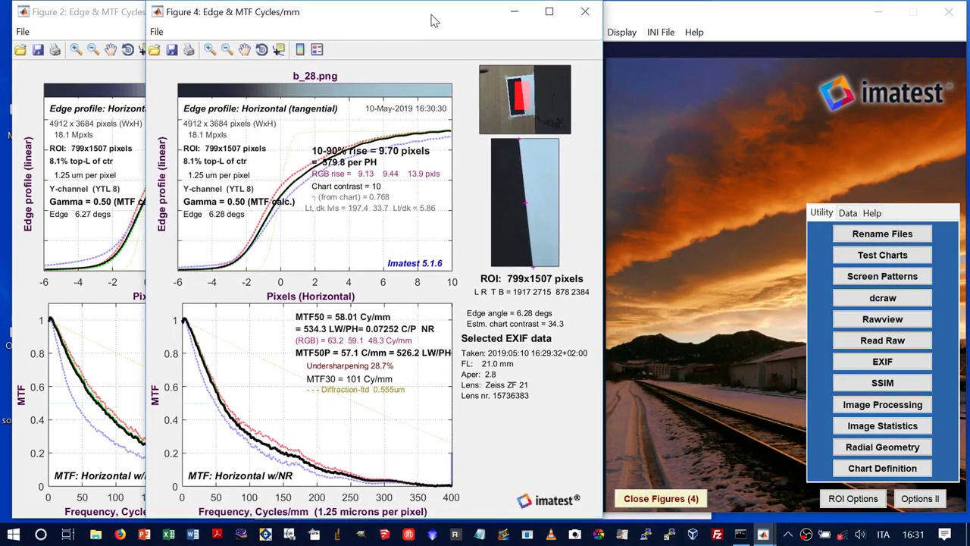
- Load b_56 from the mtf folder into the SFR module with the same ROI as the previous image
{"action": "left_click", "coordinate": [659, 14]}
{"action": "left_click", "coordinate": [424, 75]}
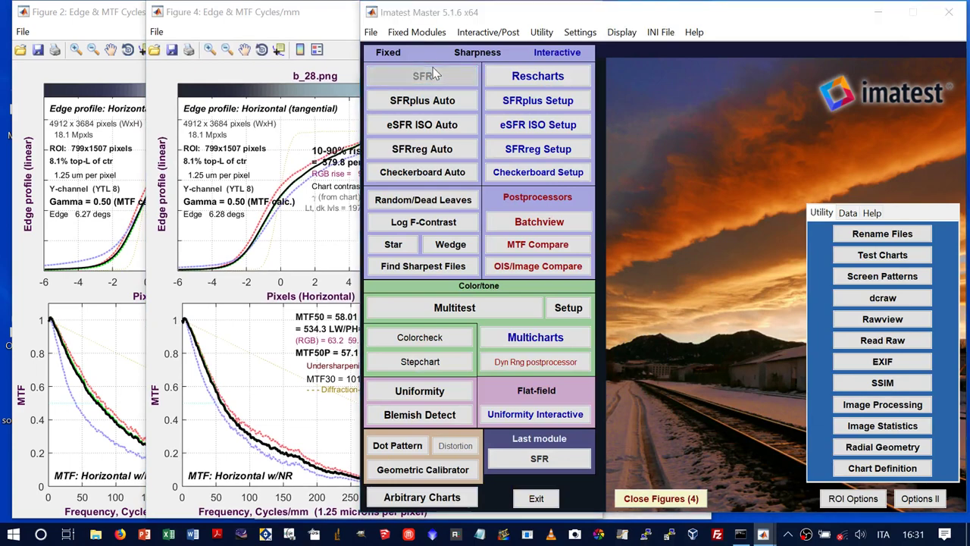
{"action": "left_click", "coordinate": [617, 239]}
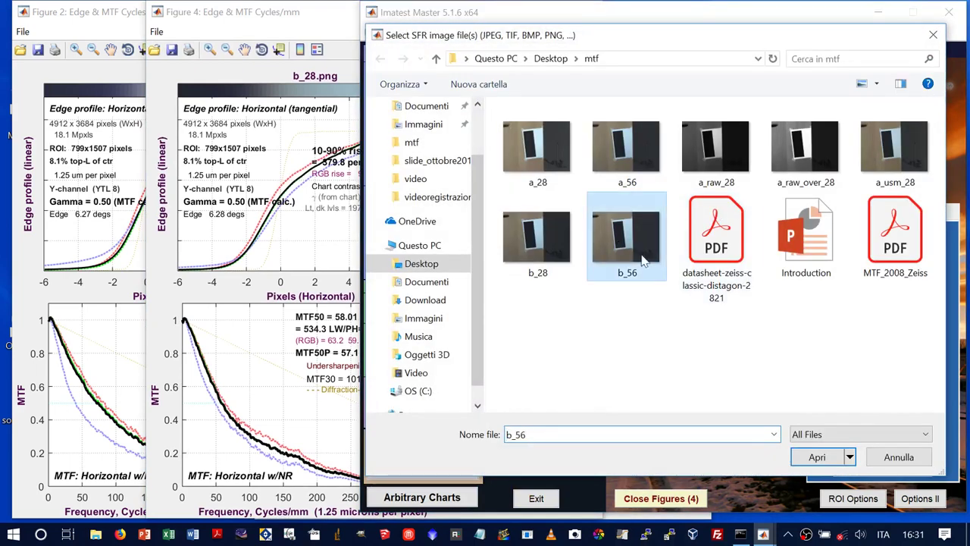
{"action": "left_click", "coordinate": [817, 457]}
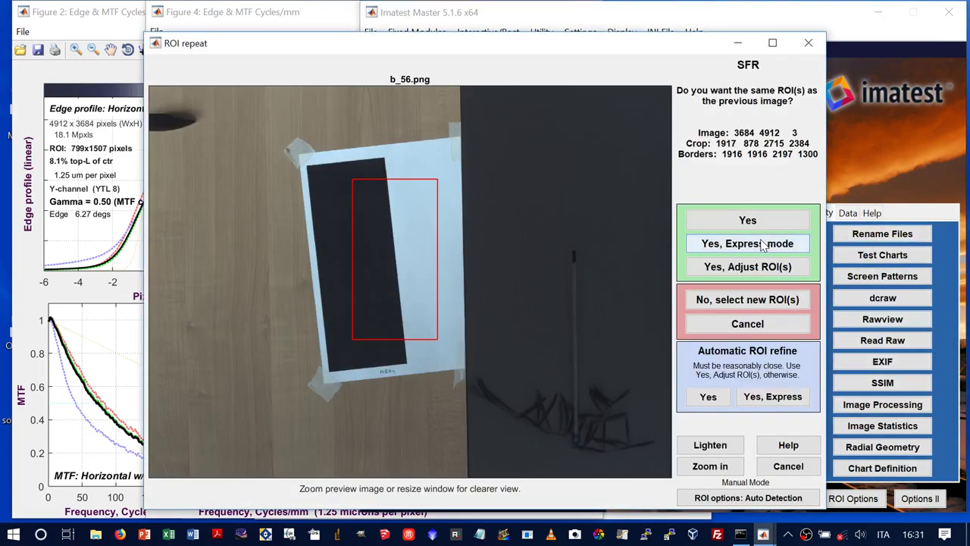
{"action": "left_click", "coordinate": [721, 220]}
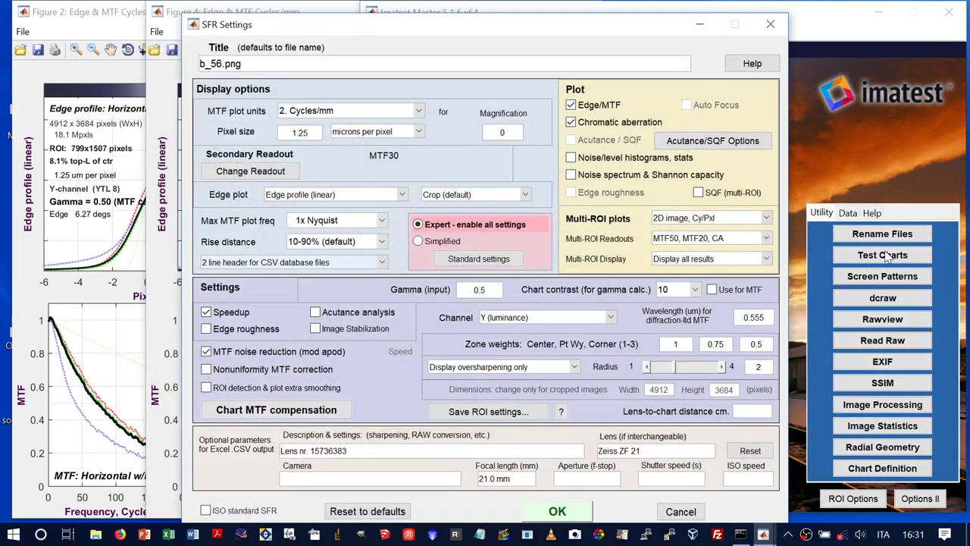
- Set the aperture to 5.6, run the SFR analysis of b_56 without saving results, and close its chromatic aberration figure
{"action": "type", "text": "5.6"}
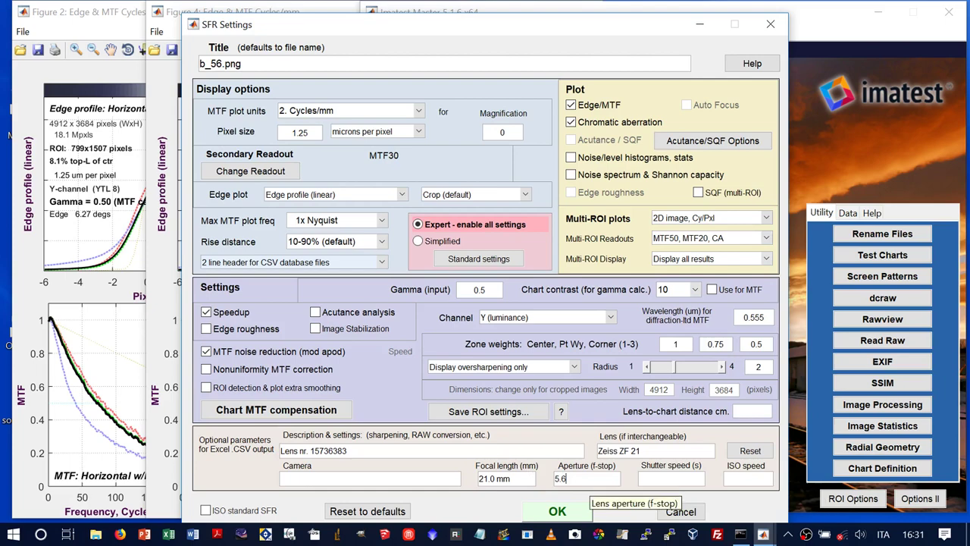
{"action": "left_click", "coordinate": [537, 512]}
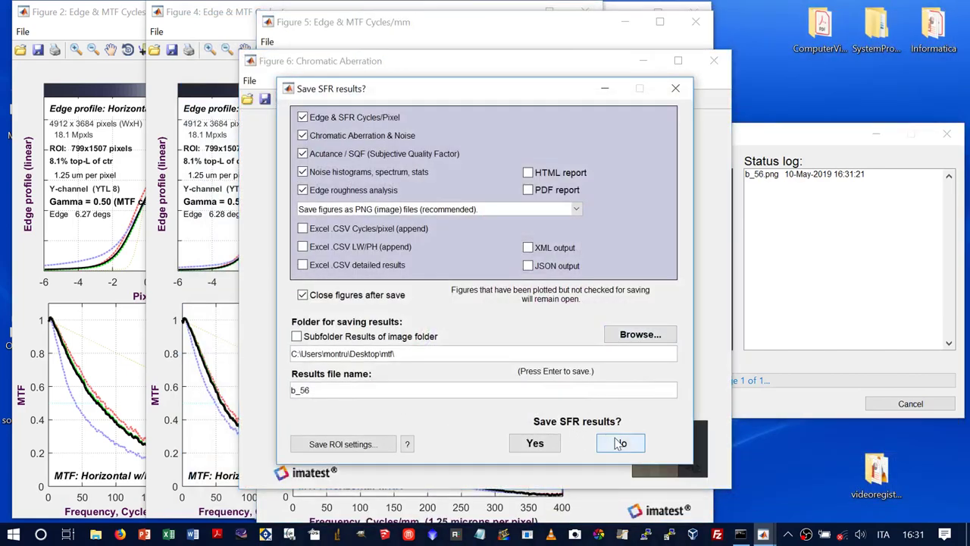
{"action": "left_click", "coordinate": [615, 442]}
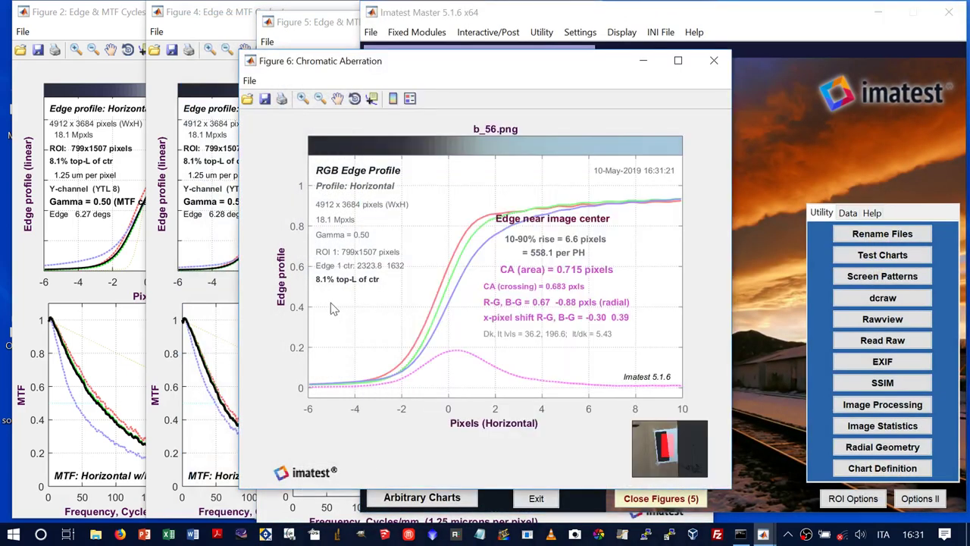
{"action": "left_click", "coordinate": [331, 303]}
{"action": "left_click", "coordinate": [714, 60]}
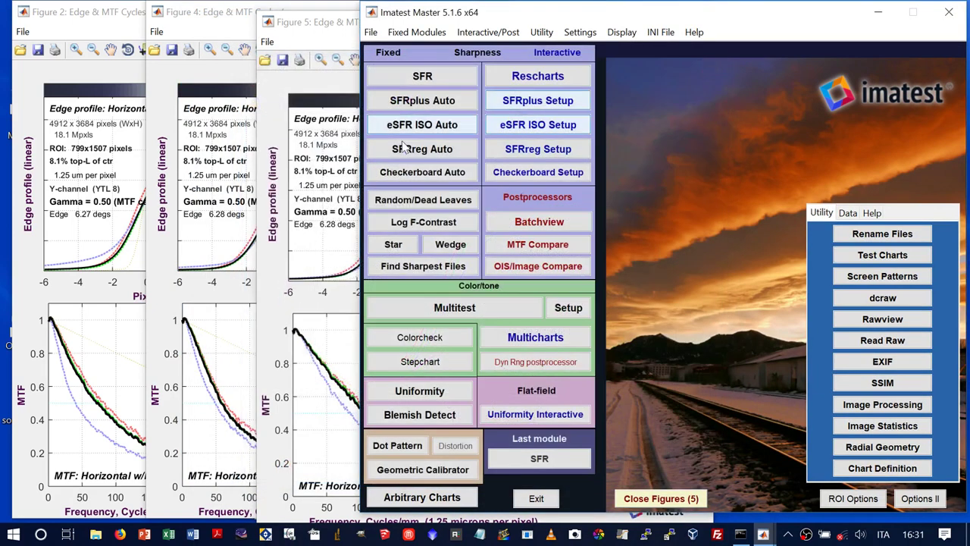
- Examine the b_56 edge and MTF figure, move it aside, and place the b_28 figure beside a_28 to compare the f/2.8 curves
{"action": "left_click", "coordinate": [341, 174]}
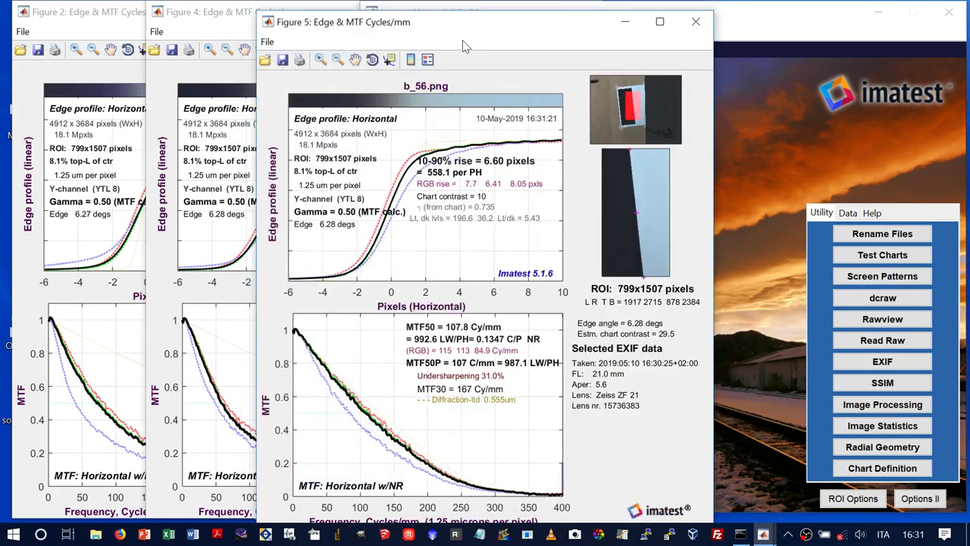
{"action": "left_click_drag", "start_coordinate": [435, 26], "coordinate": [716, 16]}
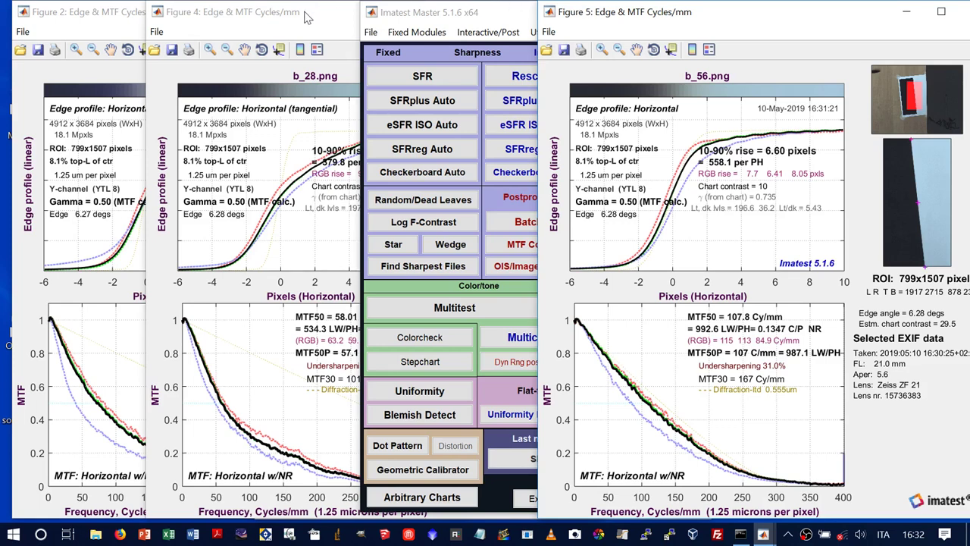
{"action": "left_click_drag", "start_coordinate": [307, 17], "coordinate": [522, 18]}
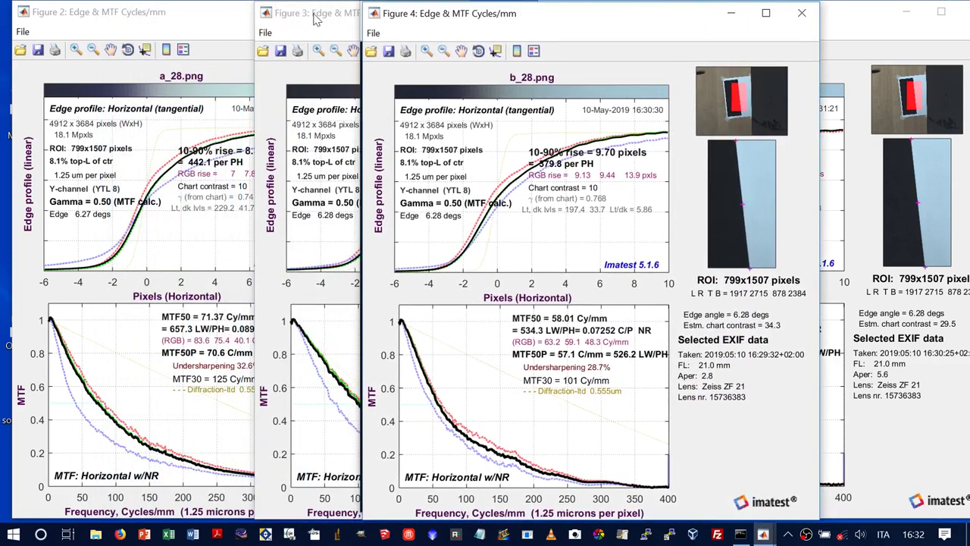
{"action": "left_click_drag", "start_coordinate": [316, 19], "coordinate": [342, 72]}
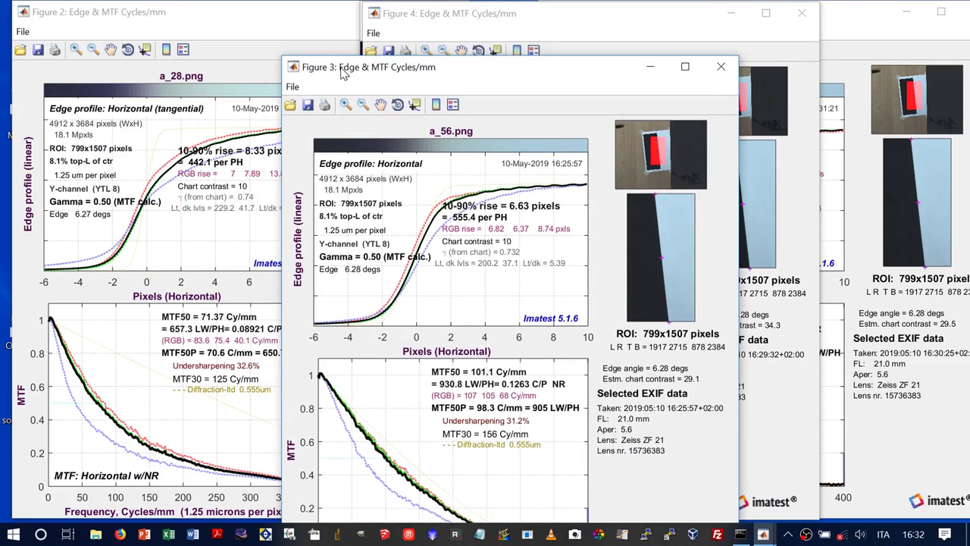
{"action": "left_click", "coordinate": [529, 21]}
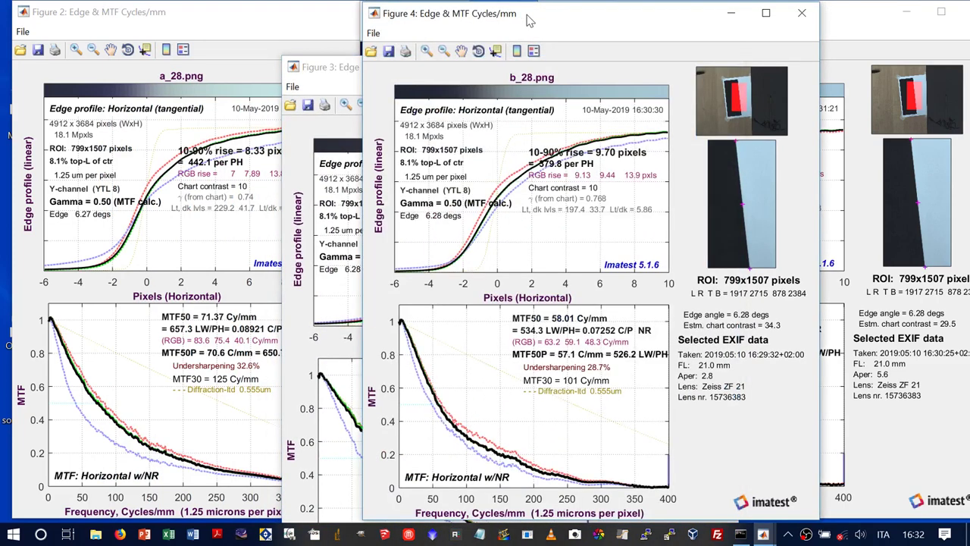
{"action": "left_click_drag", "start_coordinate": [529, 21], "coordinate": [436, 21]}
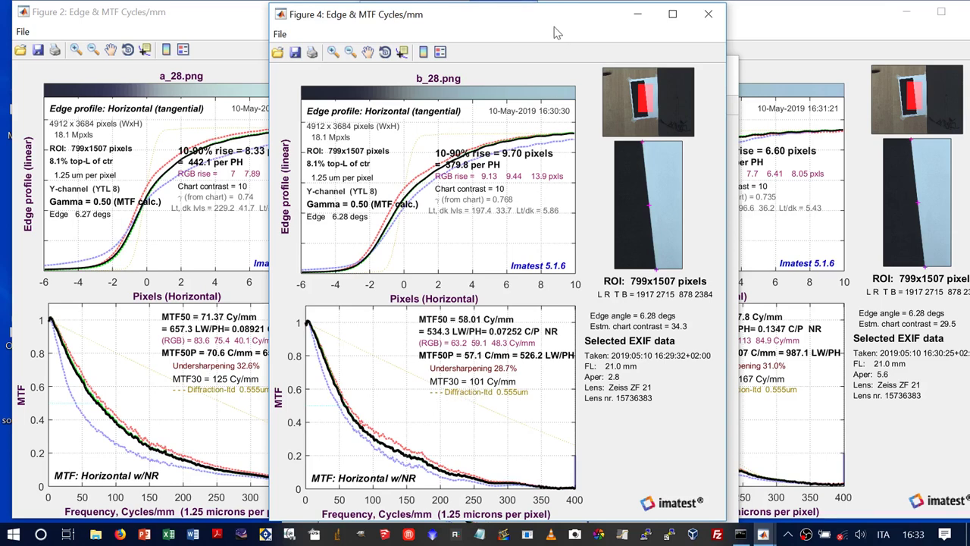
- Move the b_28 figure out of the way and place the a_56 figure beside b_56 to compare the f/5.6 curves
{"action": "left_click_drag", "start_coordinate": [470, 22], "coordinate": [188, 46]}
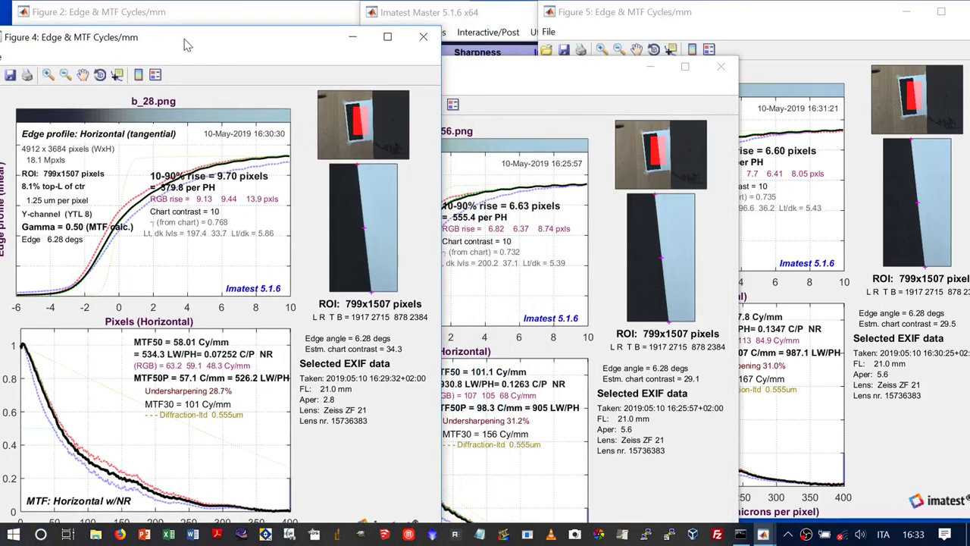
{"action": "left_click_drag", "start_coordinate": [476, 70], "coordinate": [504, 32]}
{"action": "left_click_drag", "start_coordinate": [194, 41], "coordinate": [277, 18]}
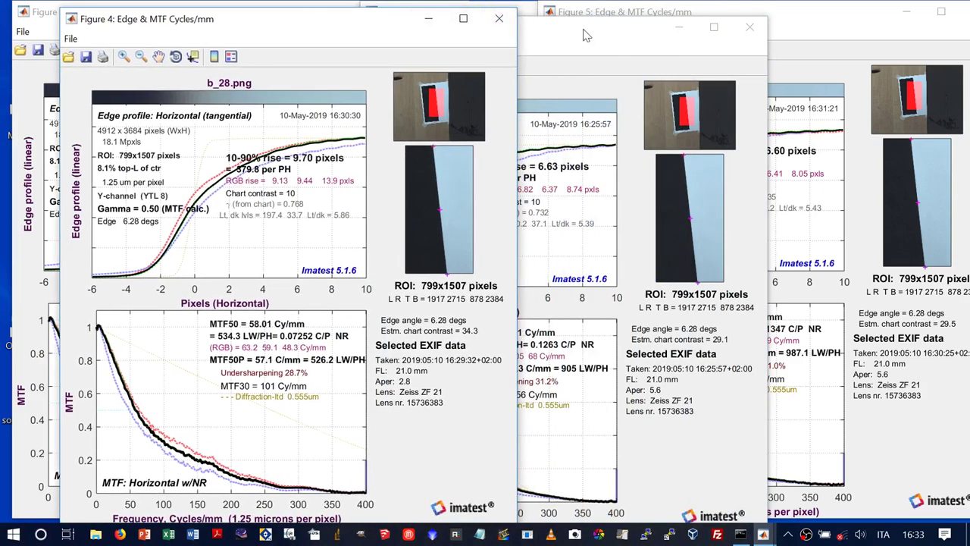
{"action": "left_click_drag", "start_coordinate": [583, 34], "coordinate": [356, 16]}
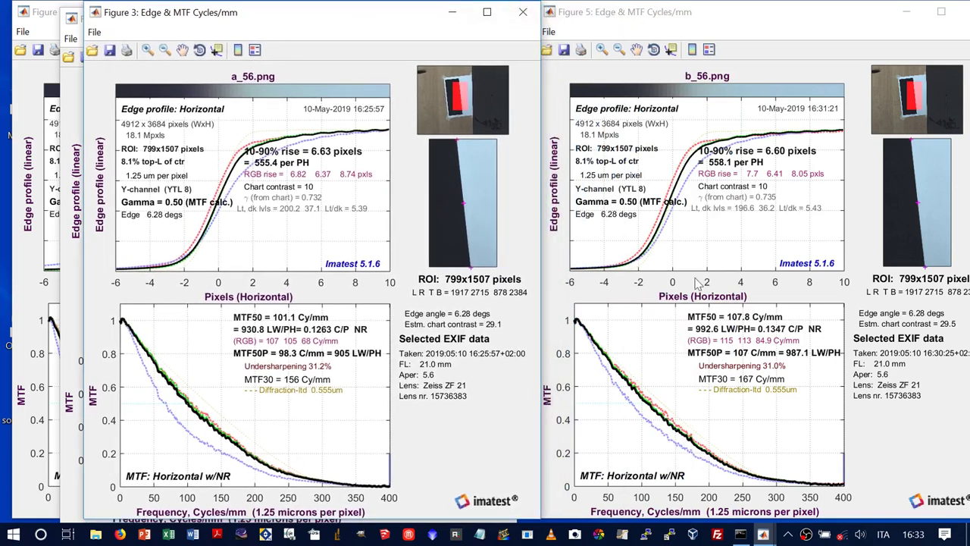